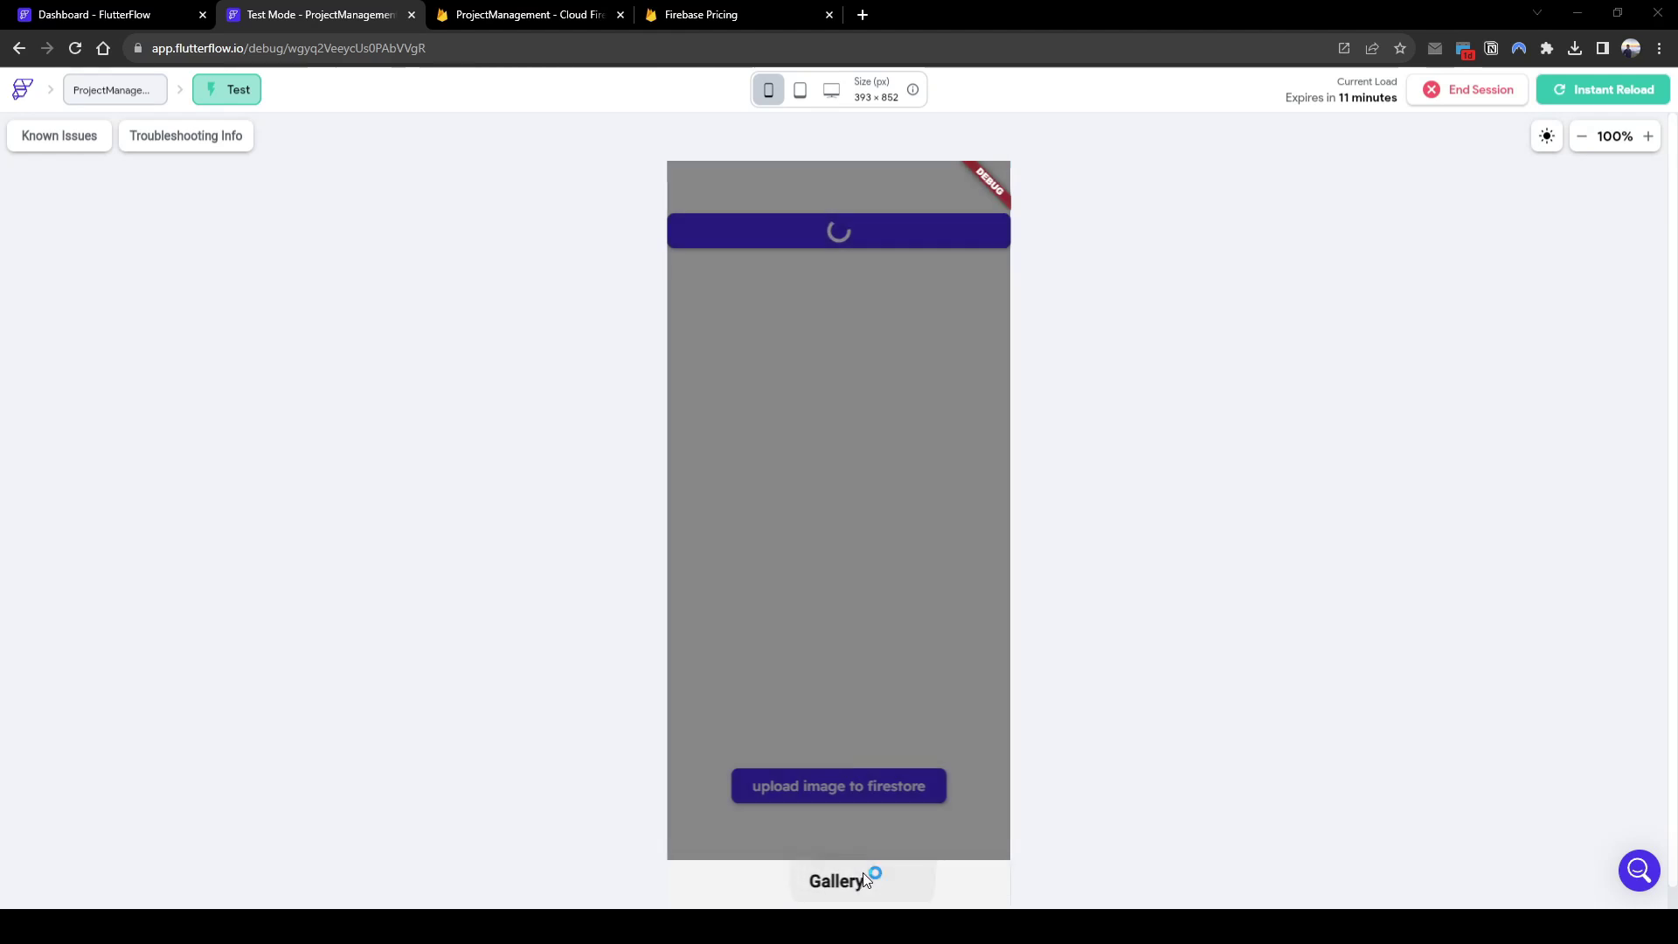
# Step: Upload a gallery image to Firestore in the running test app and check it on the profile page
pyautogui.click(837, 877)
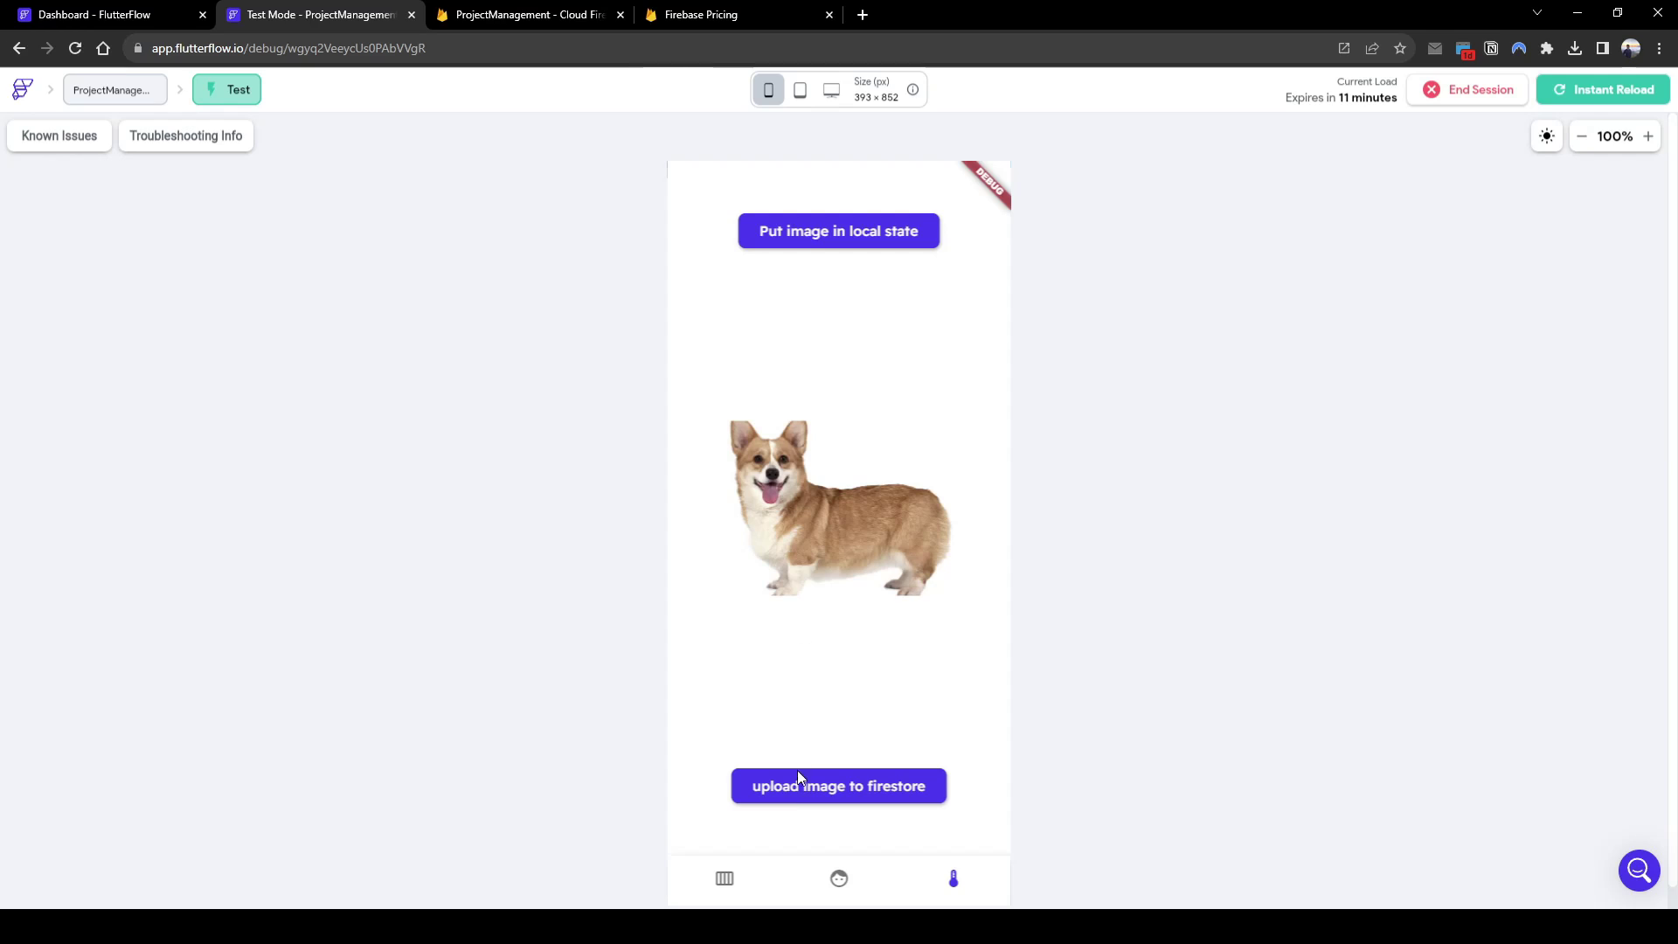
pyautogui.click(855, 798)
pyautogui.click(840, 880)
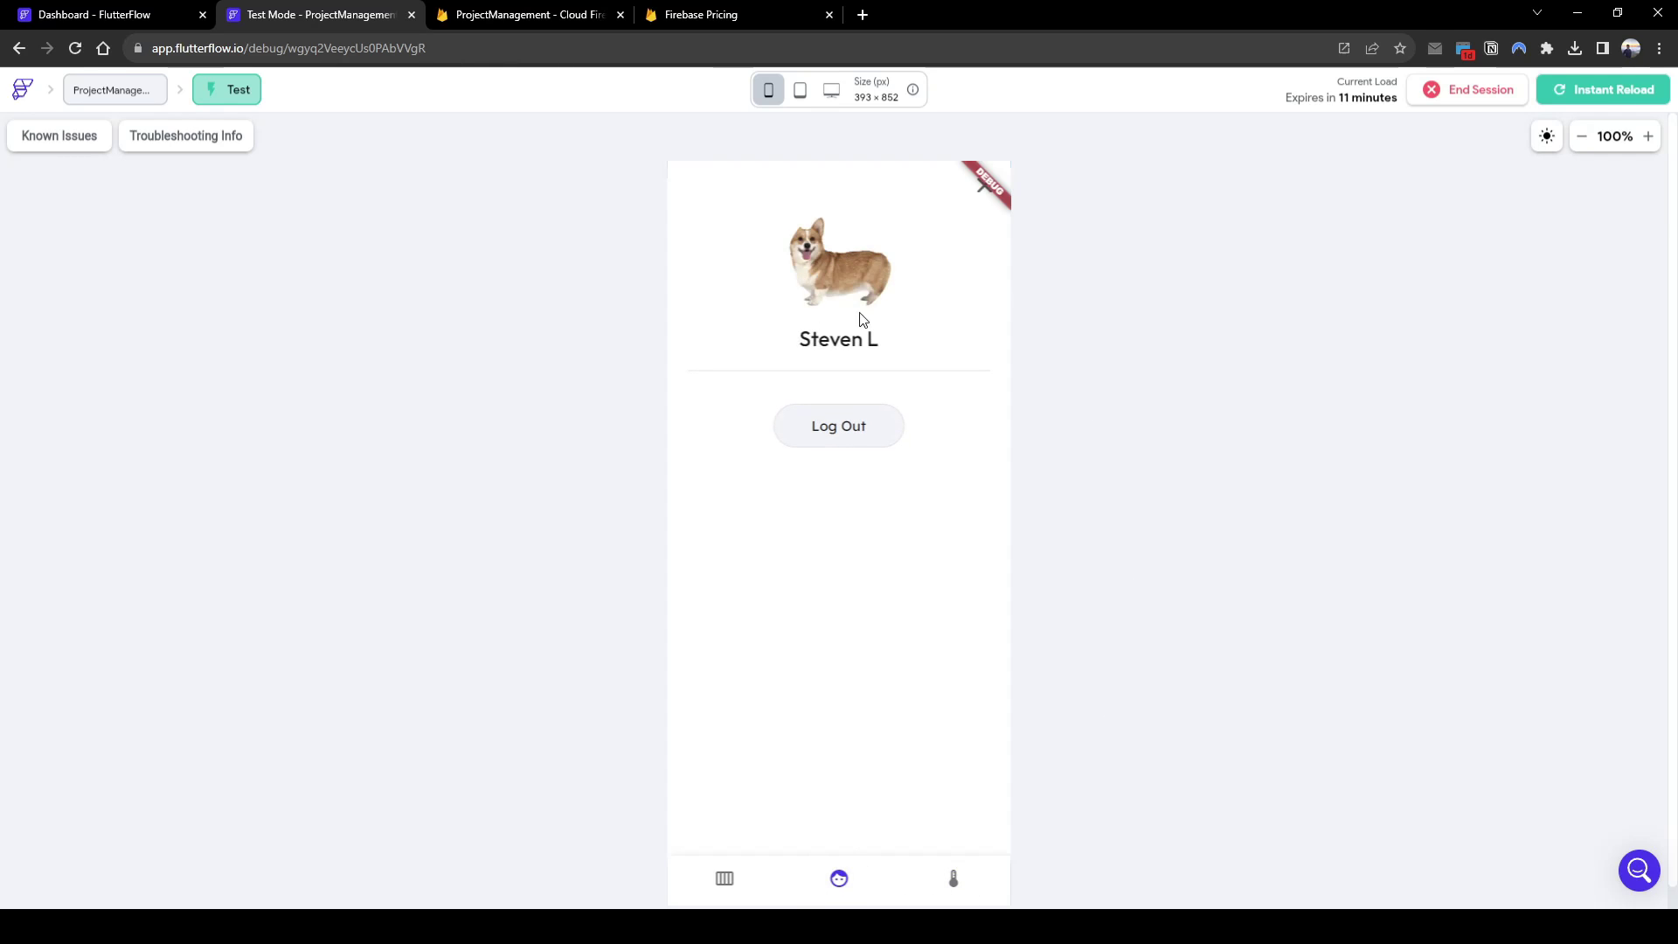
pyautogui.click(954, 883)
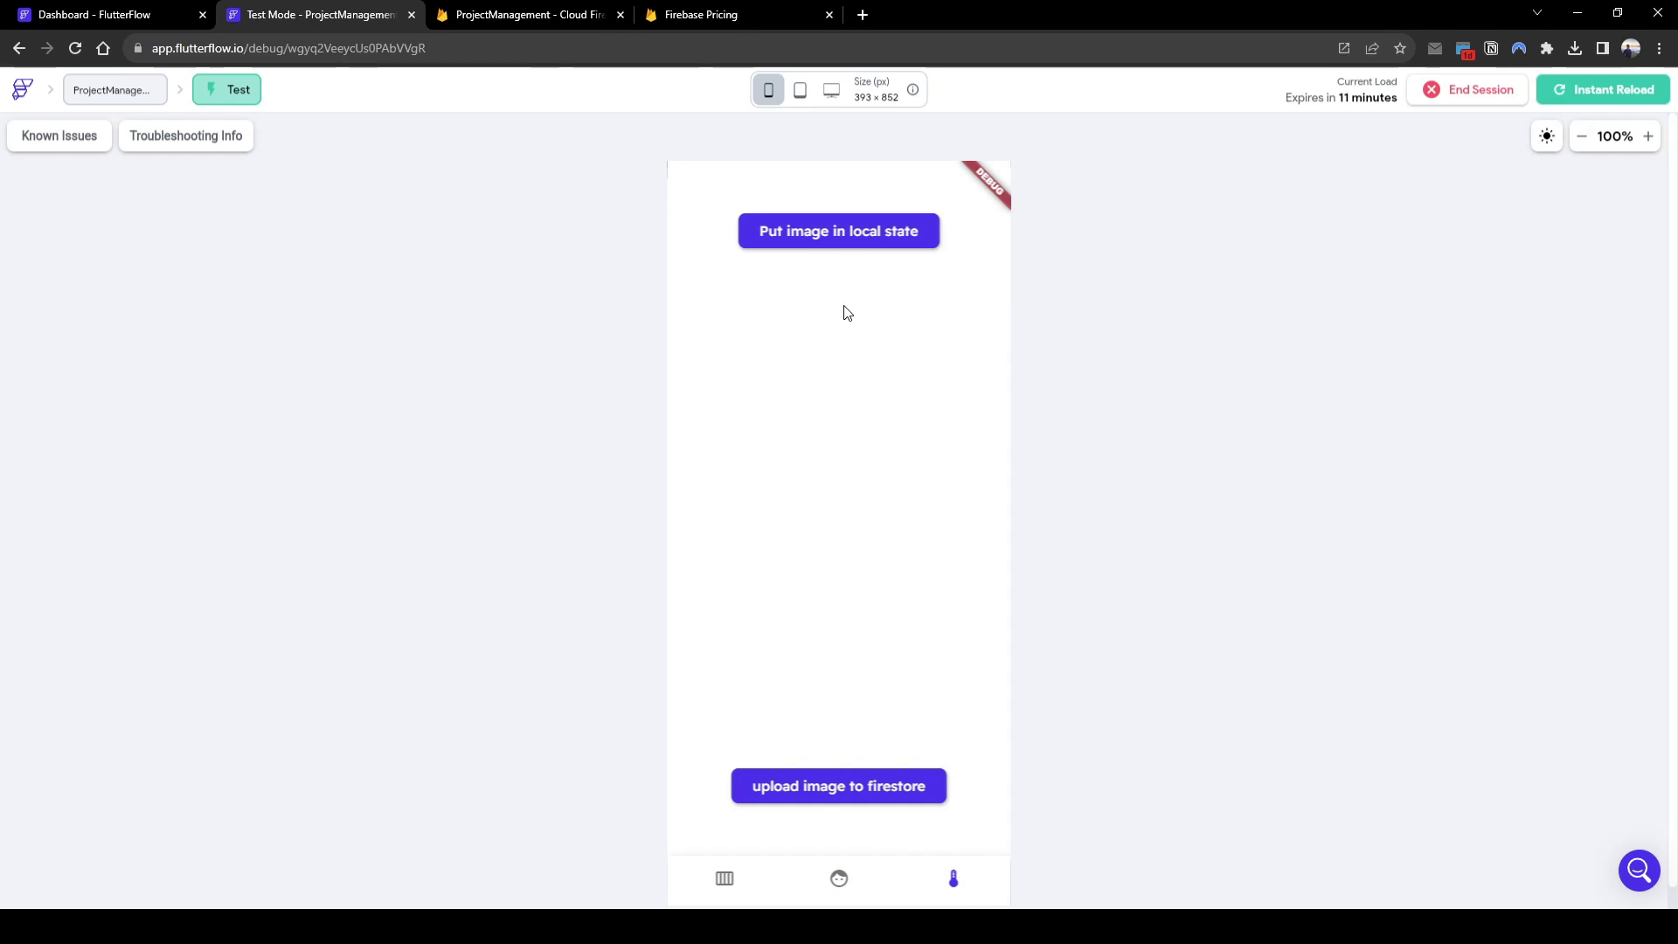
# Step: Examine the Cloud Firestore limits on the Firebase Pricing page and the user's document in the Firestore console
pyautogui.click(775, 17)
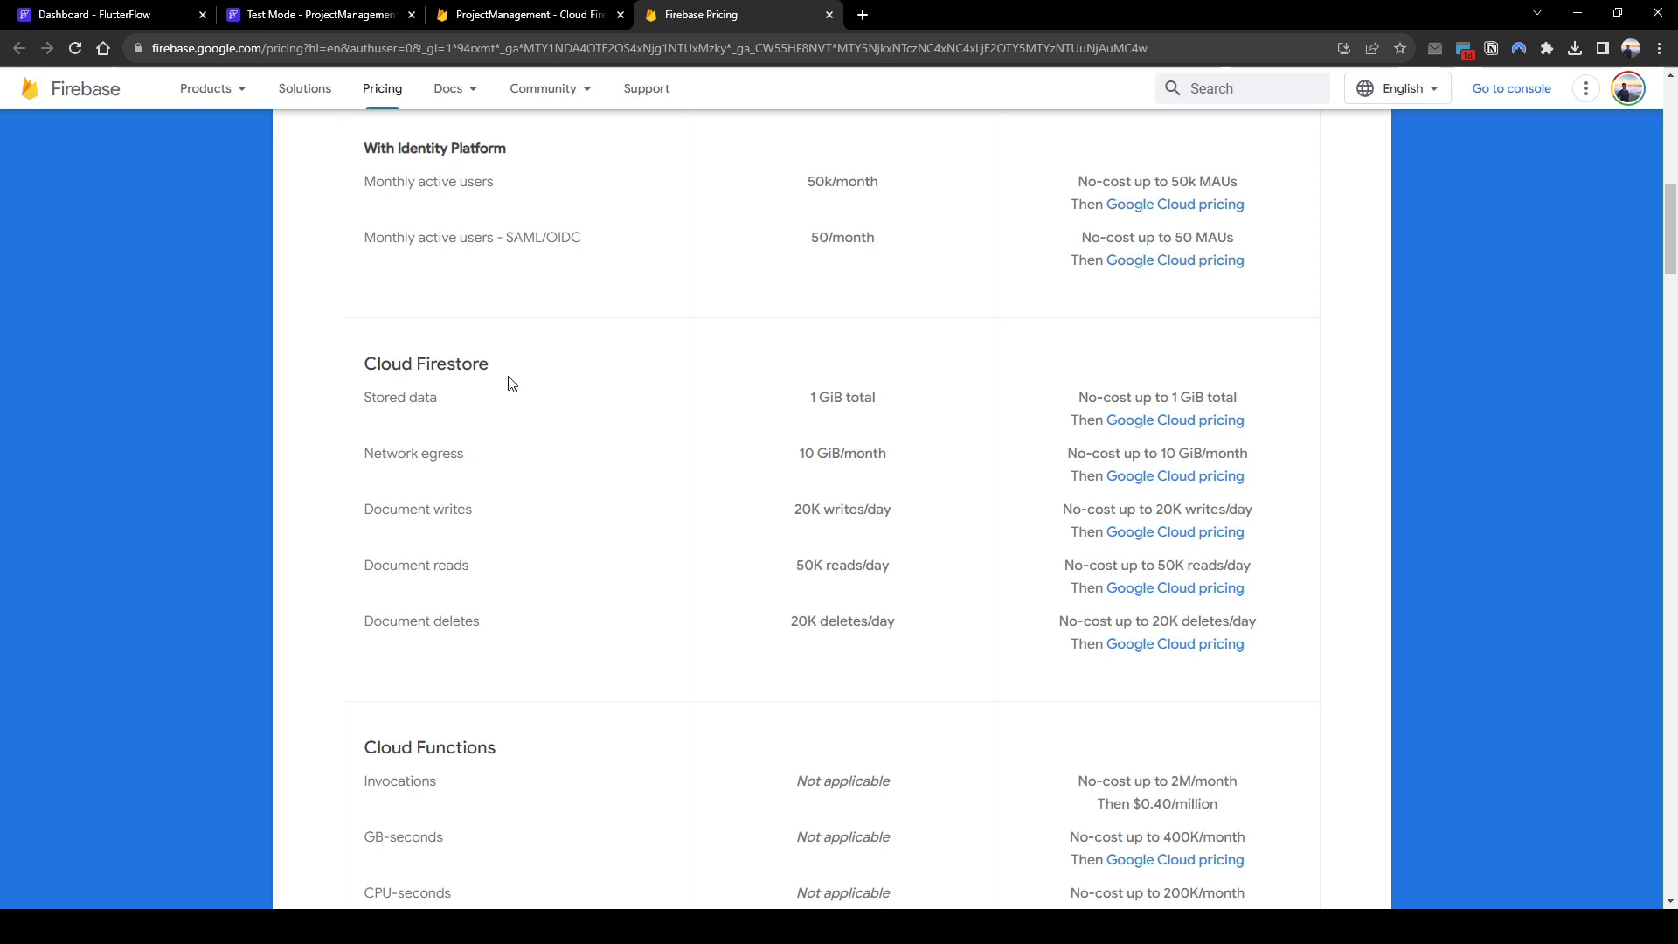
pyautogui.click(517, 15)
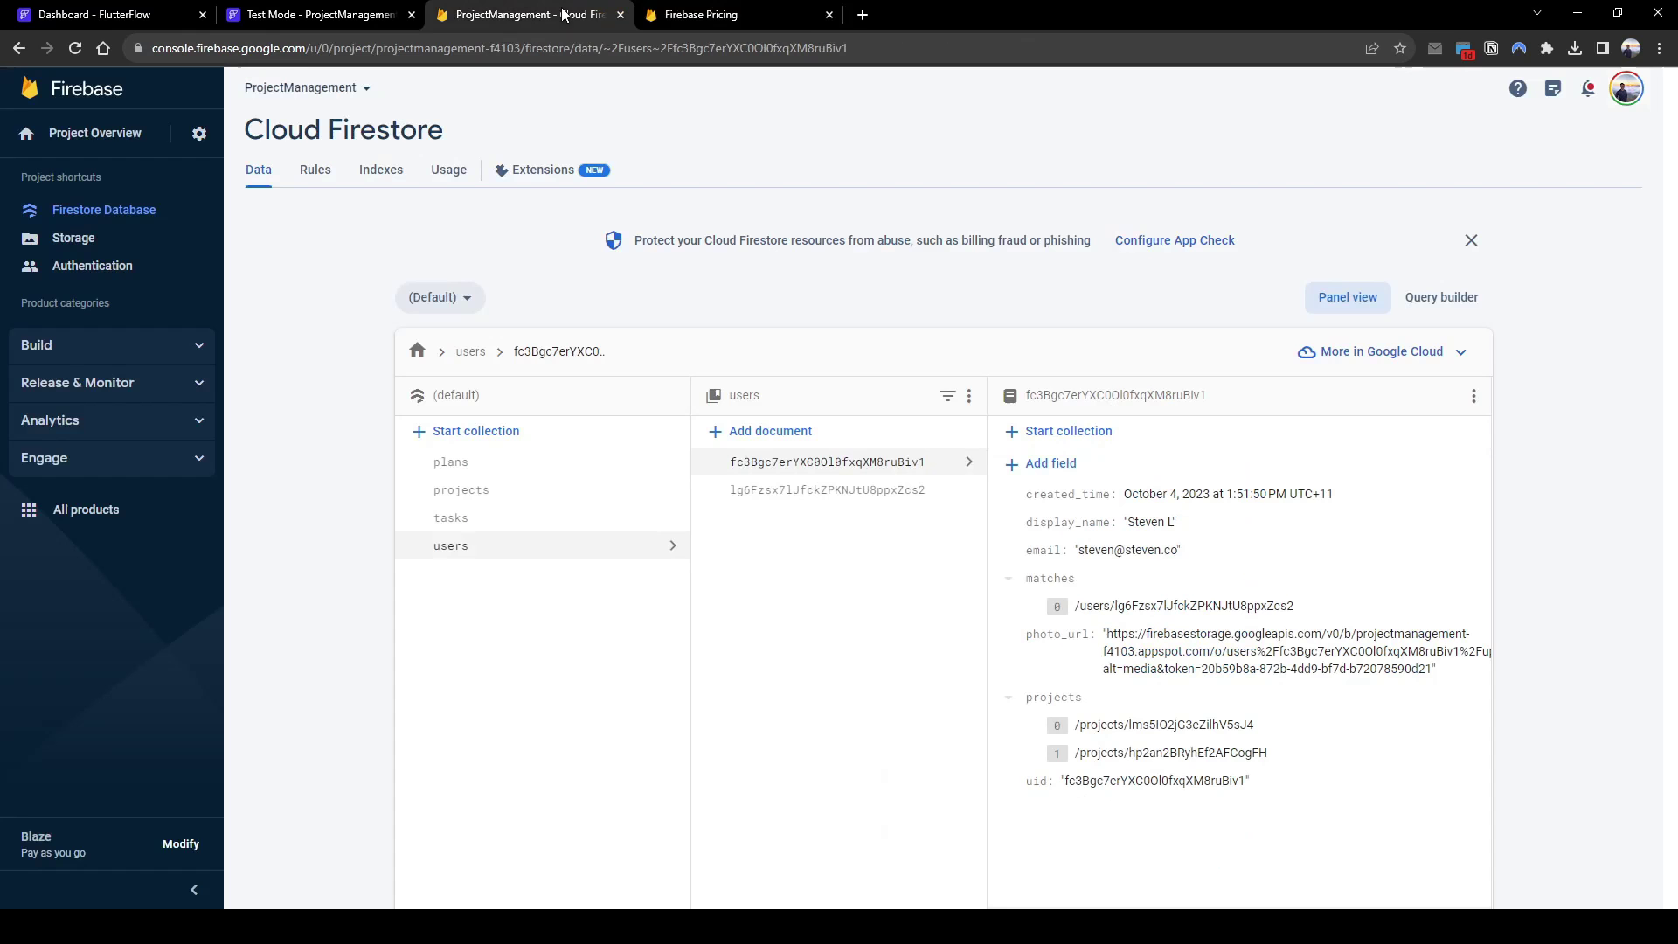
pyautogui.click(359, 19)
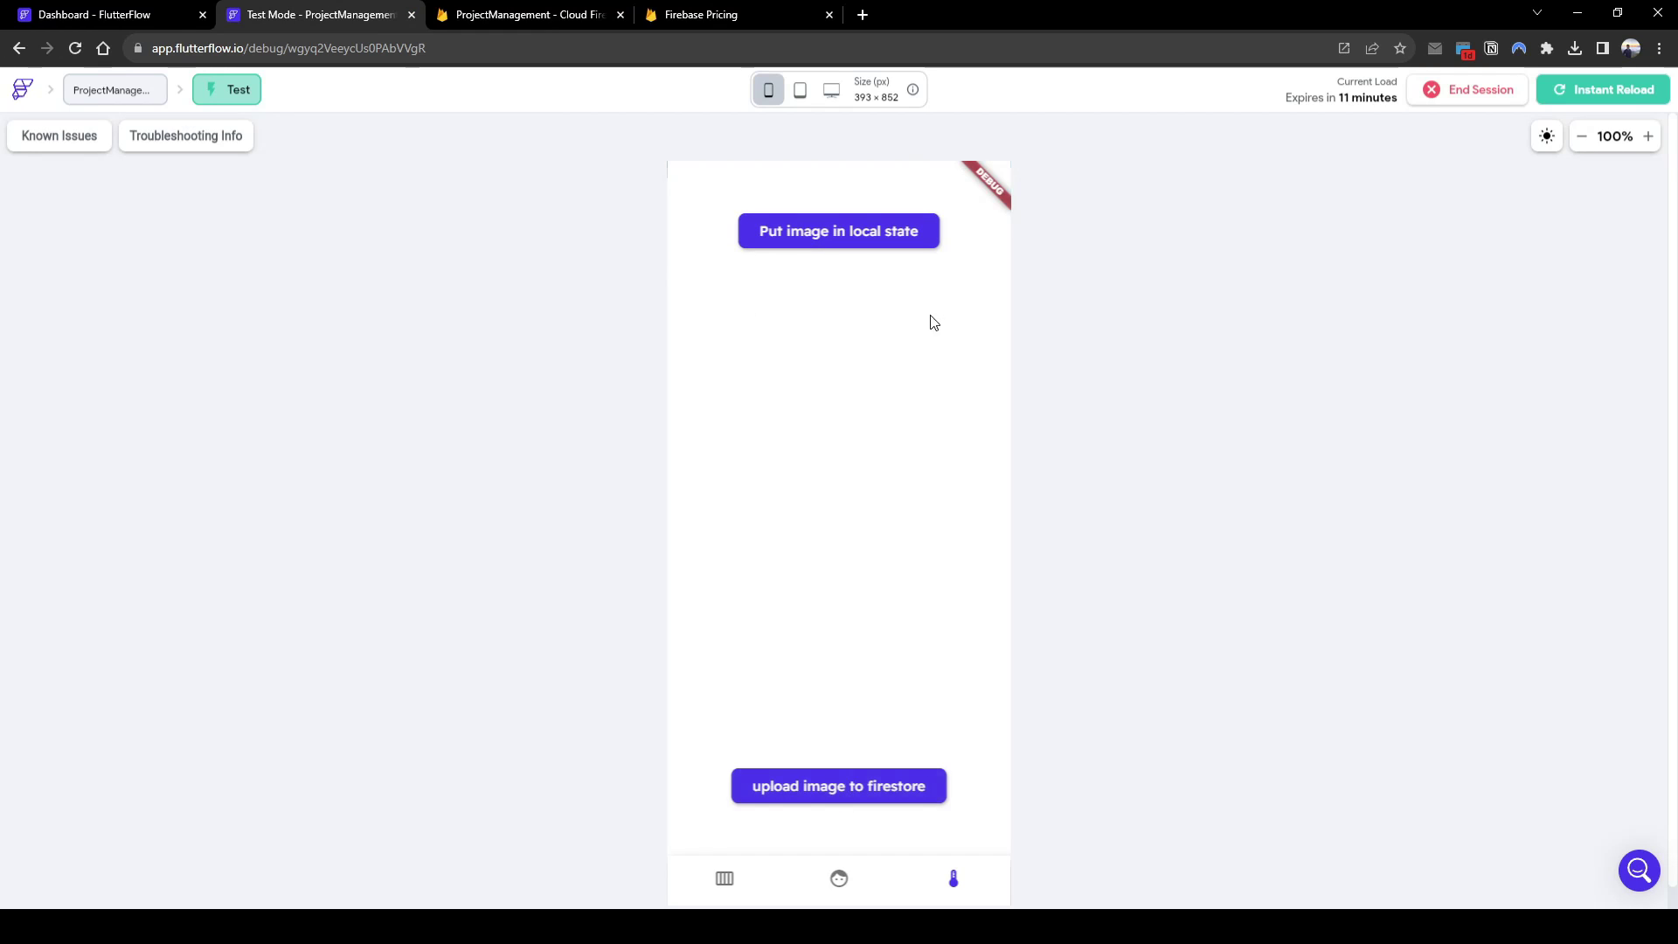
pyautogui.click(732, 16)
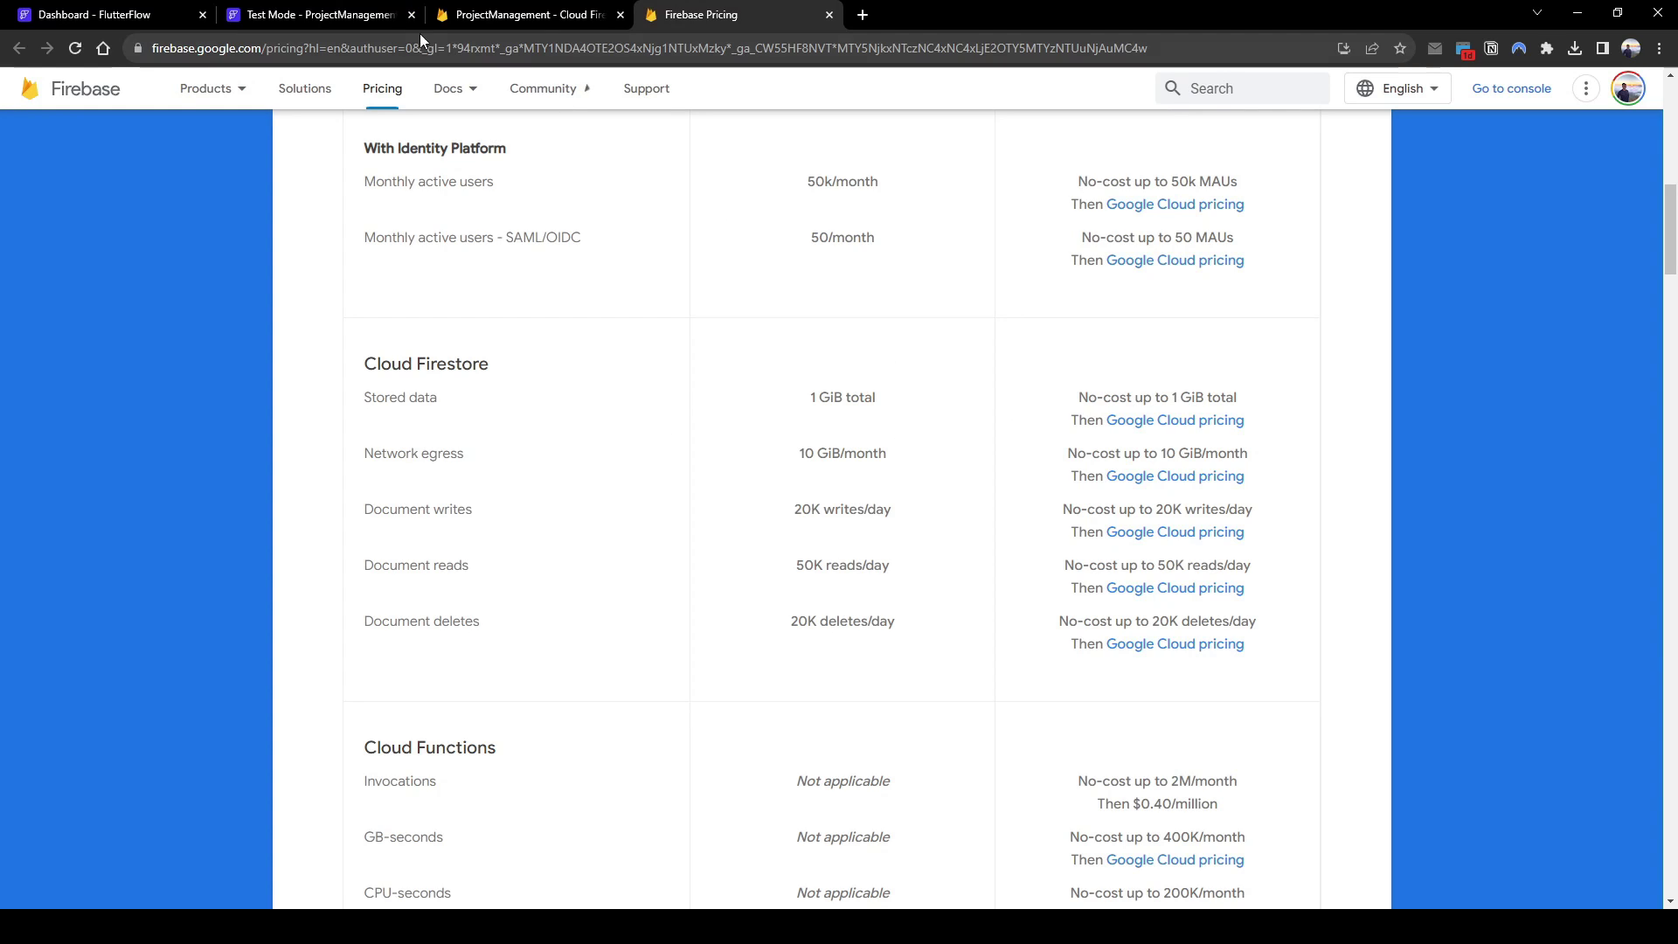
pyautogui.moveTo(450, 88)
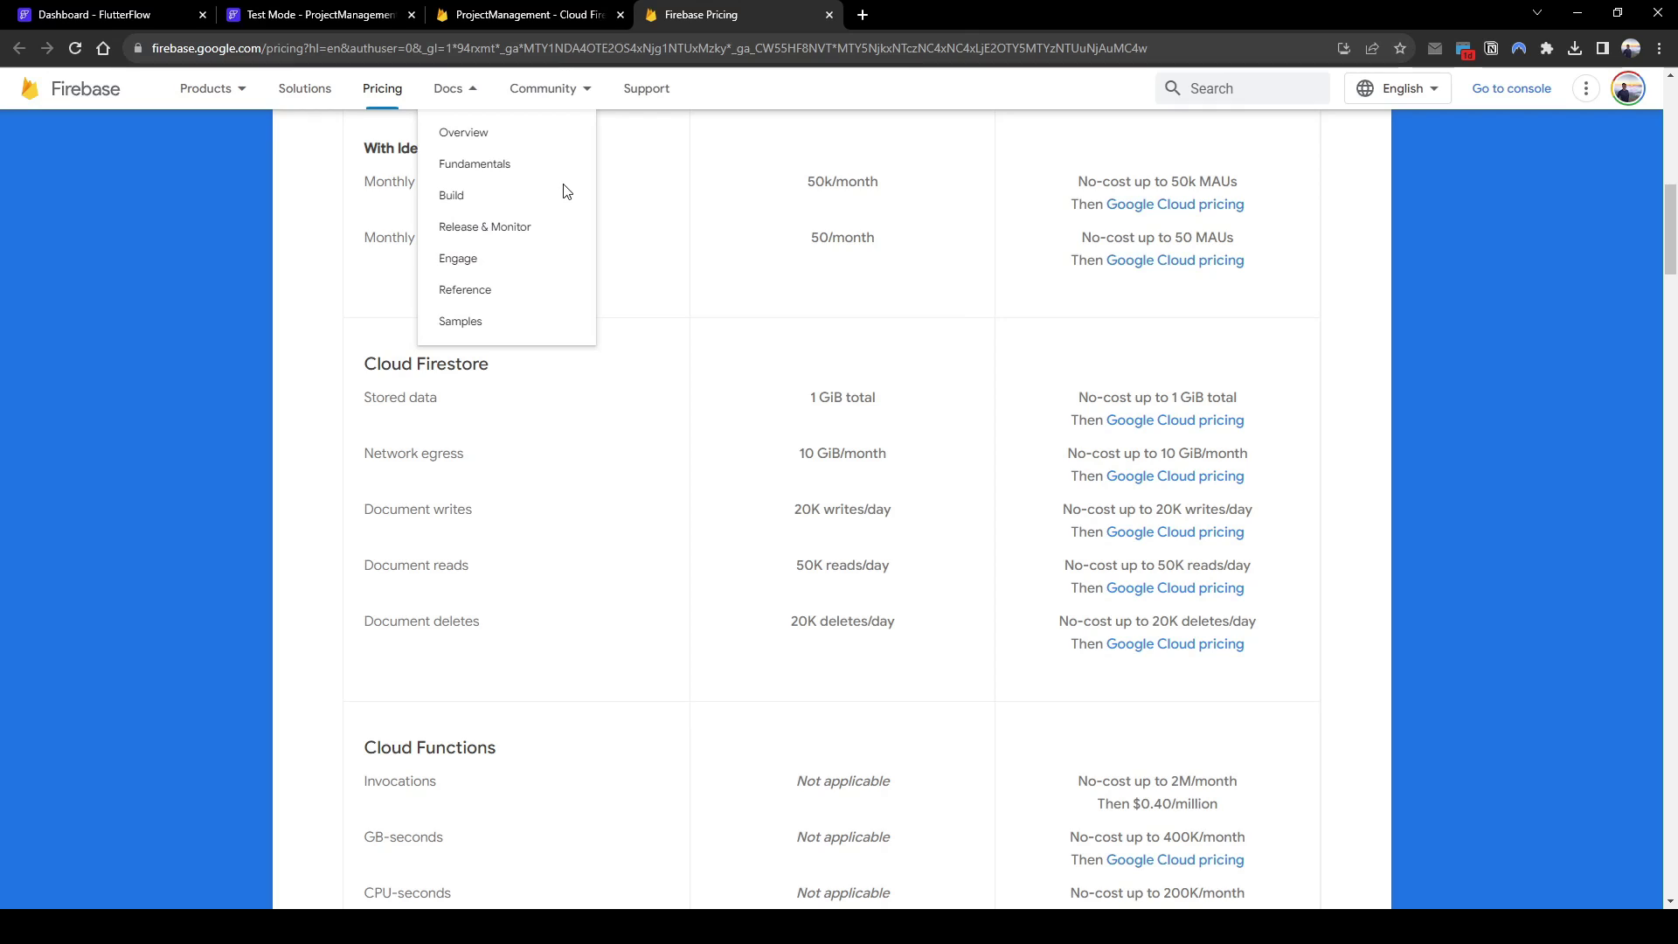
pyautogui.click(338, 19)
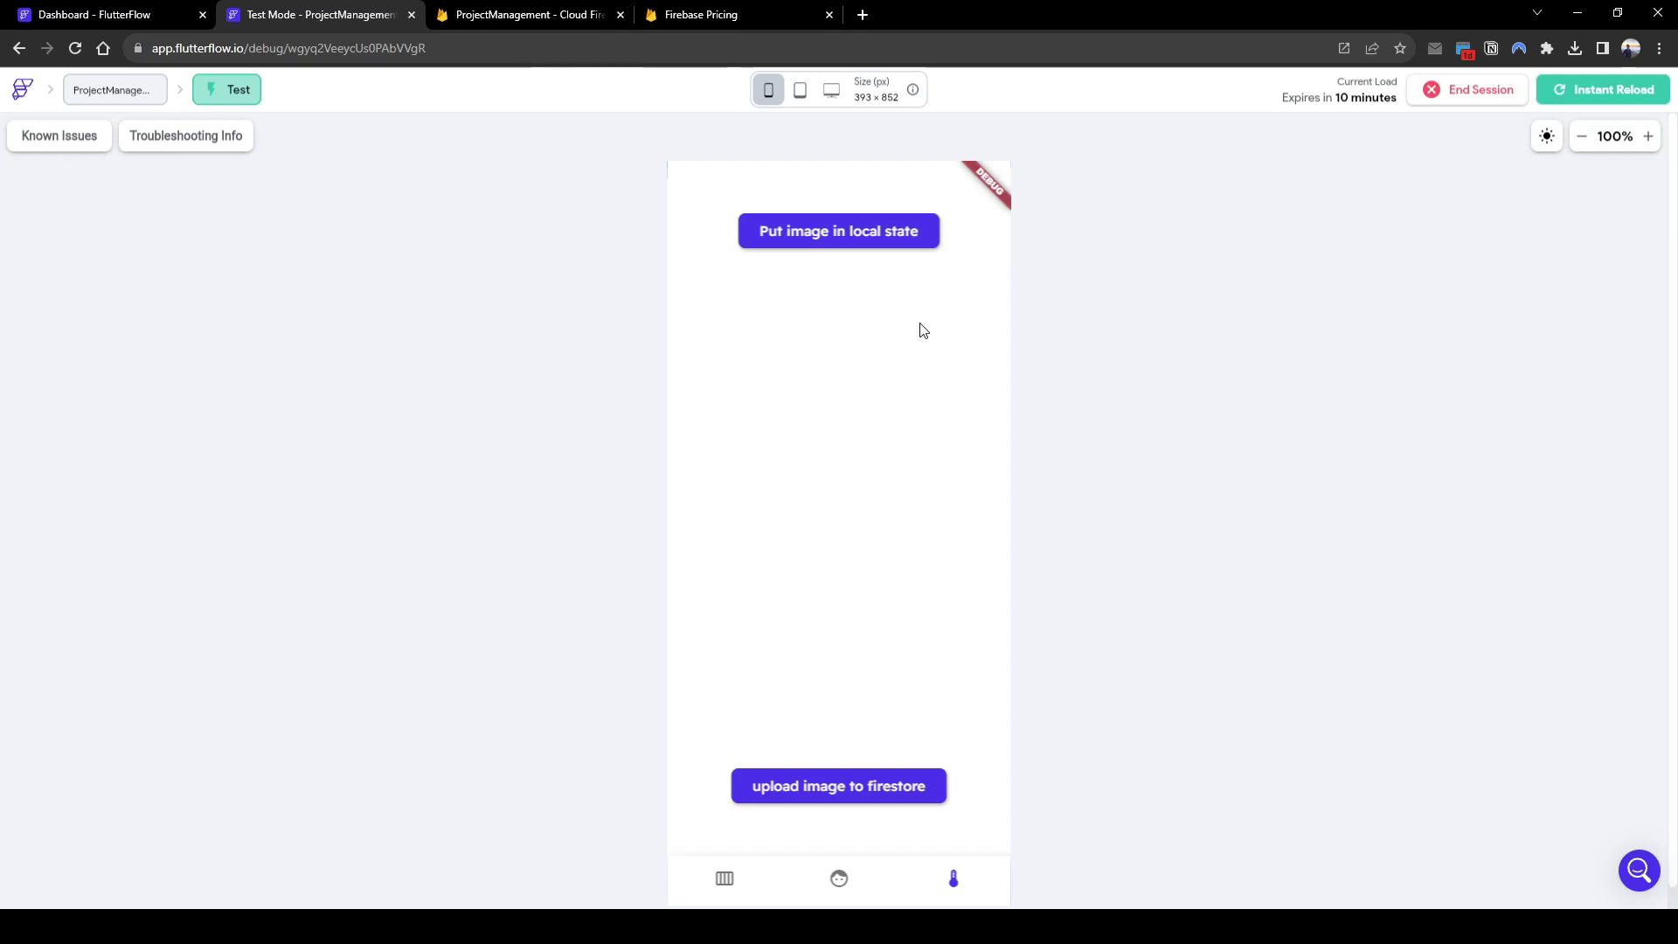
pyautogui.click(756, 15)
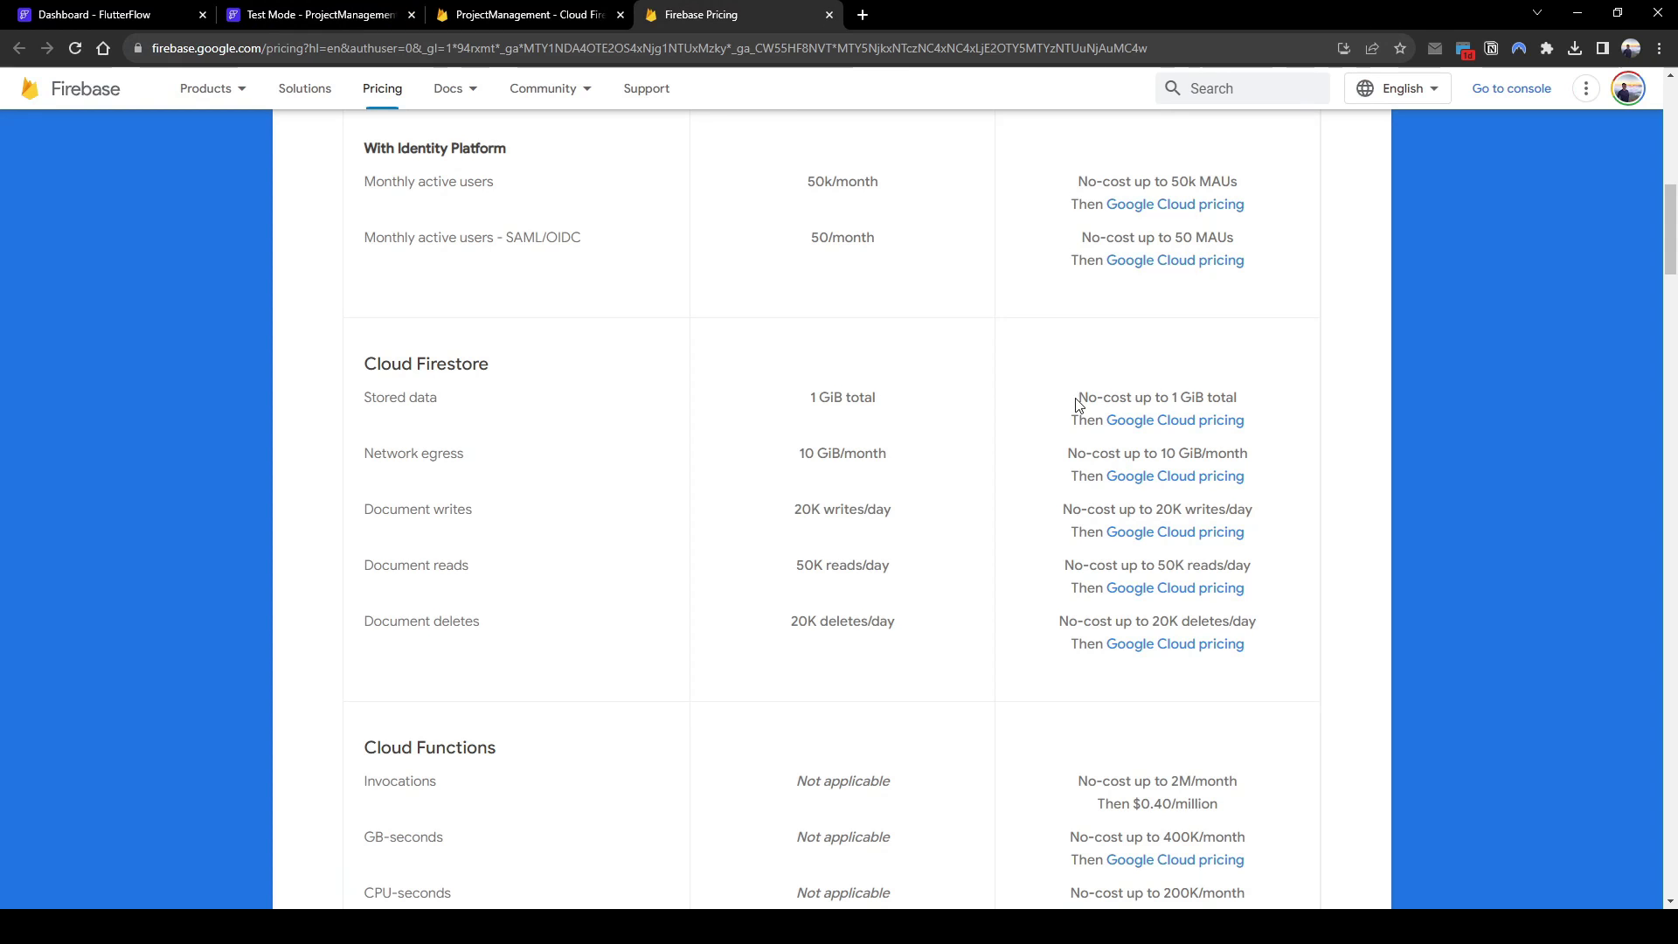
pyautogui.click(293, 15)
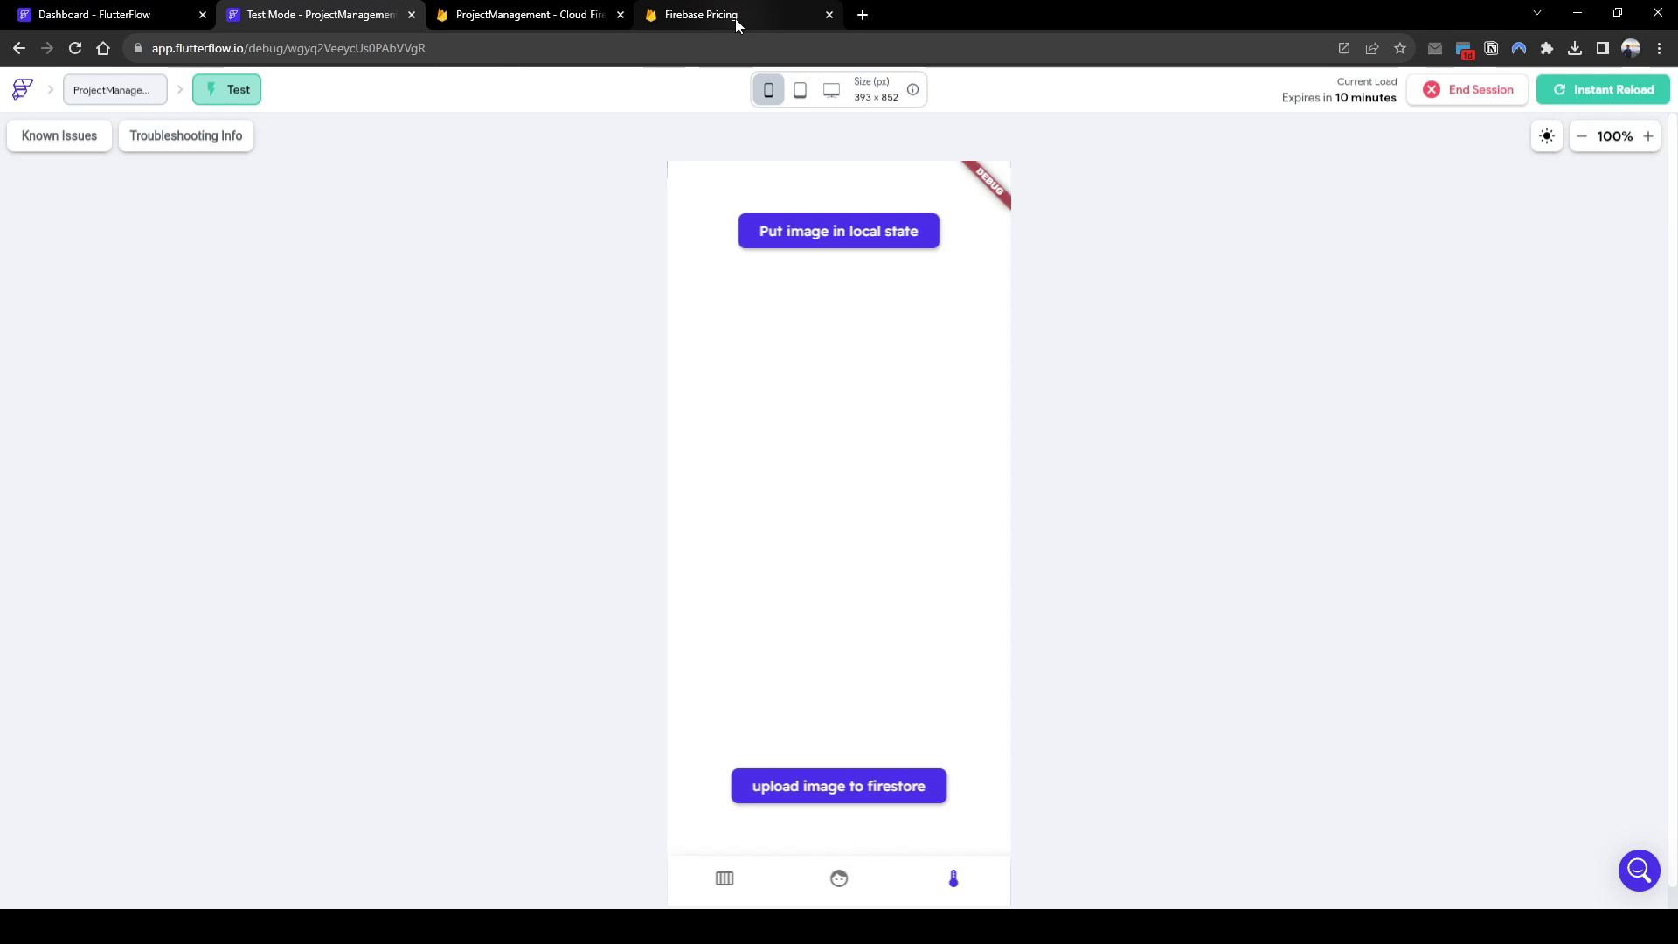
# Step: Switch to the FlutterFlow editor and add a button labelled "Upload Button to Local State" and an image to the TestUpload page's column
pyautogui.hotkey('ctrl', 'shift', 'Tab')
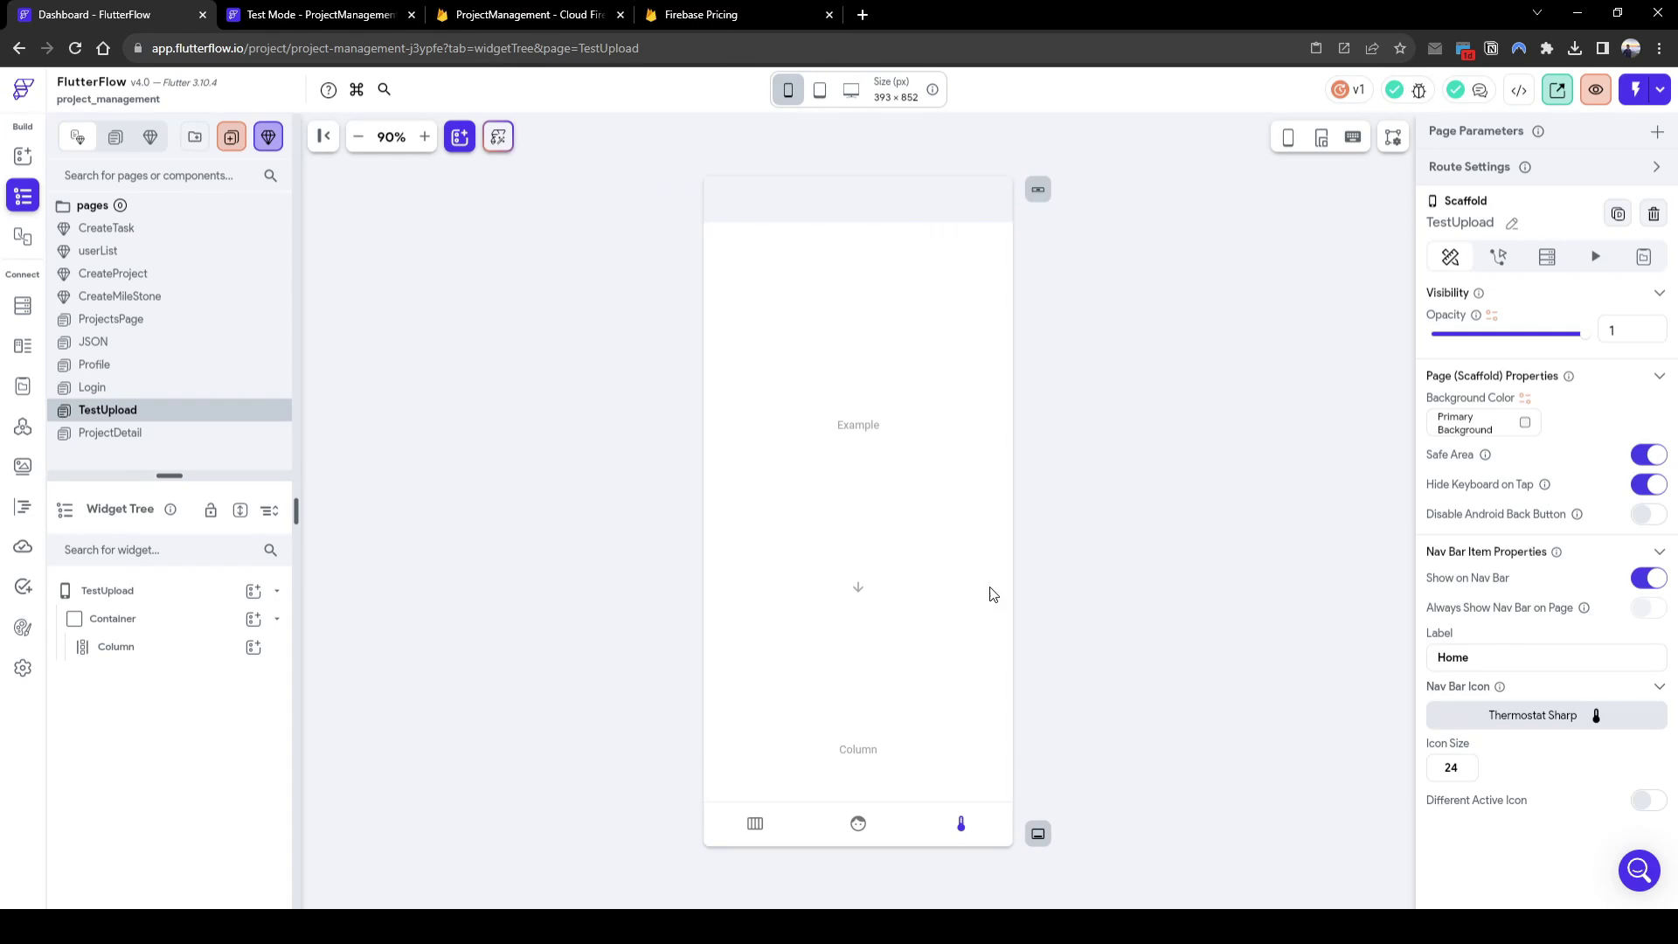
pyautogui.click(252, 648)
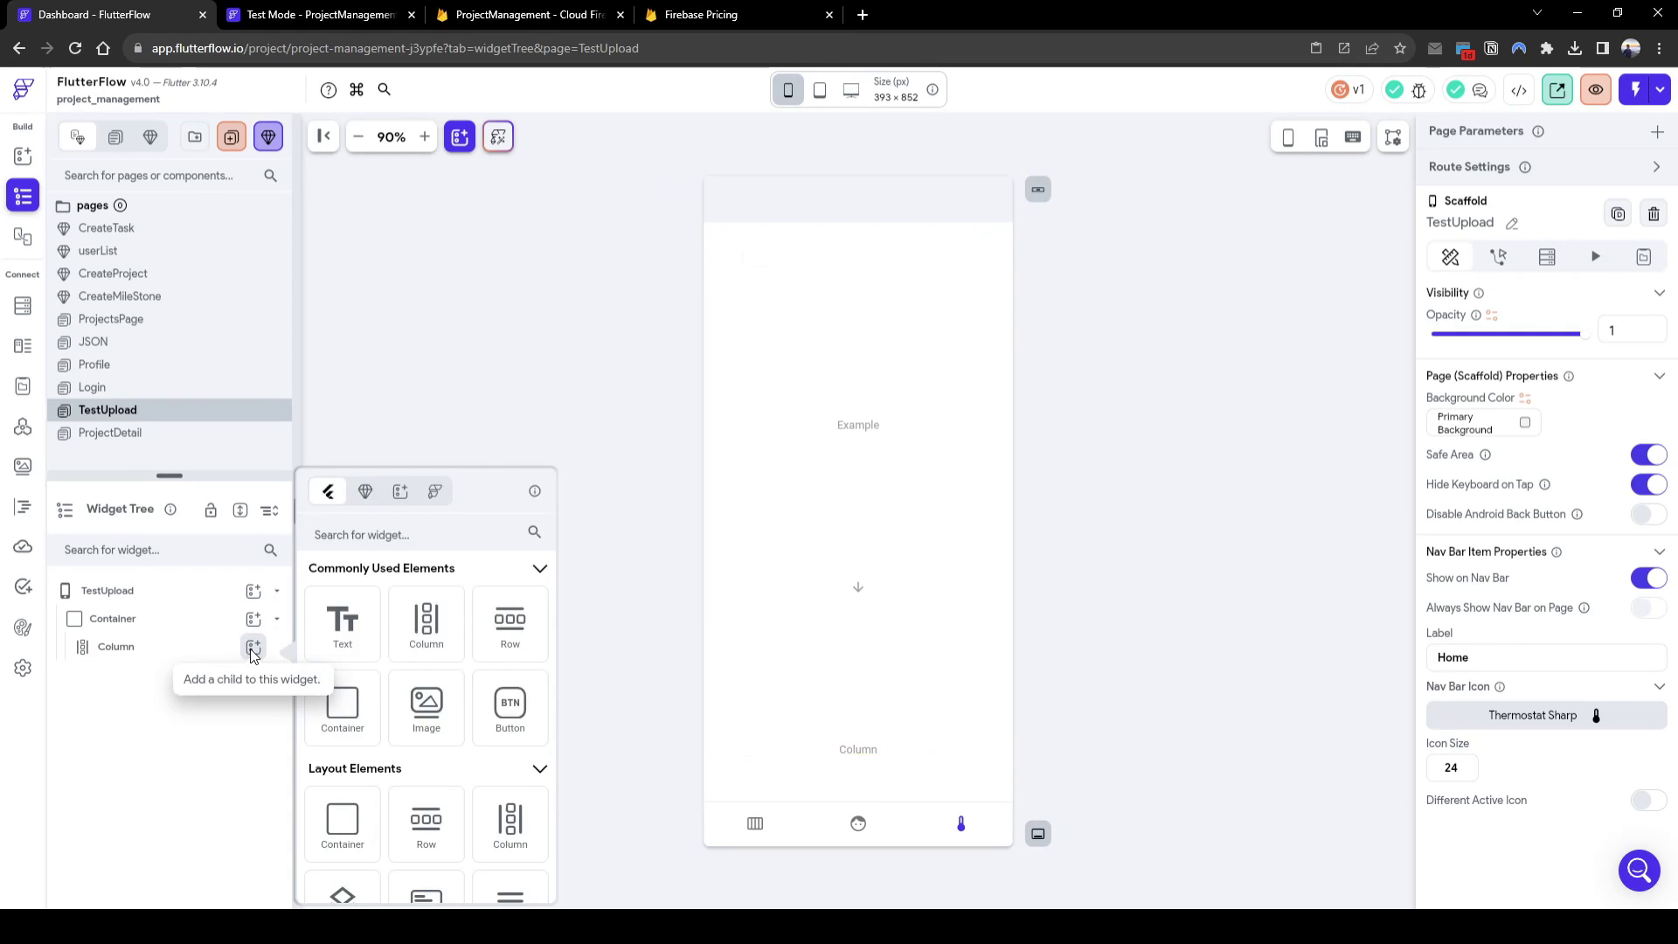
pyautogui.click(510, 706)
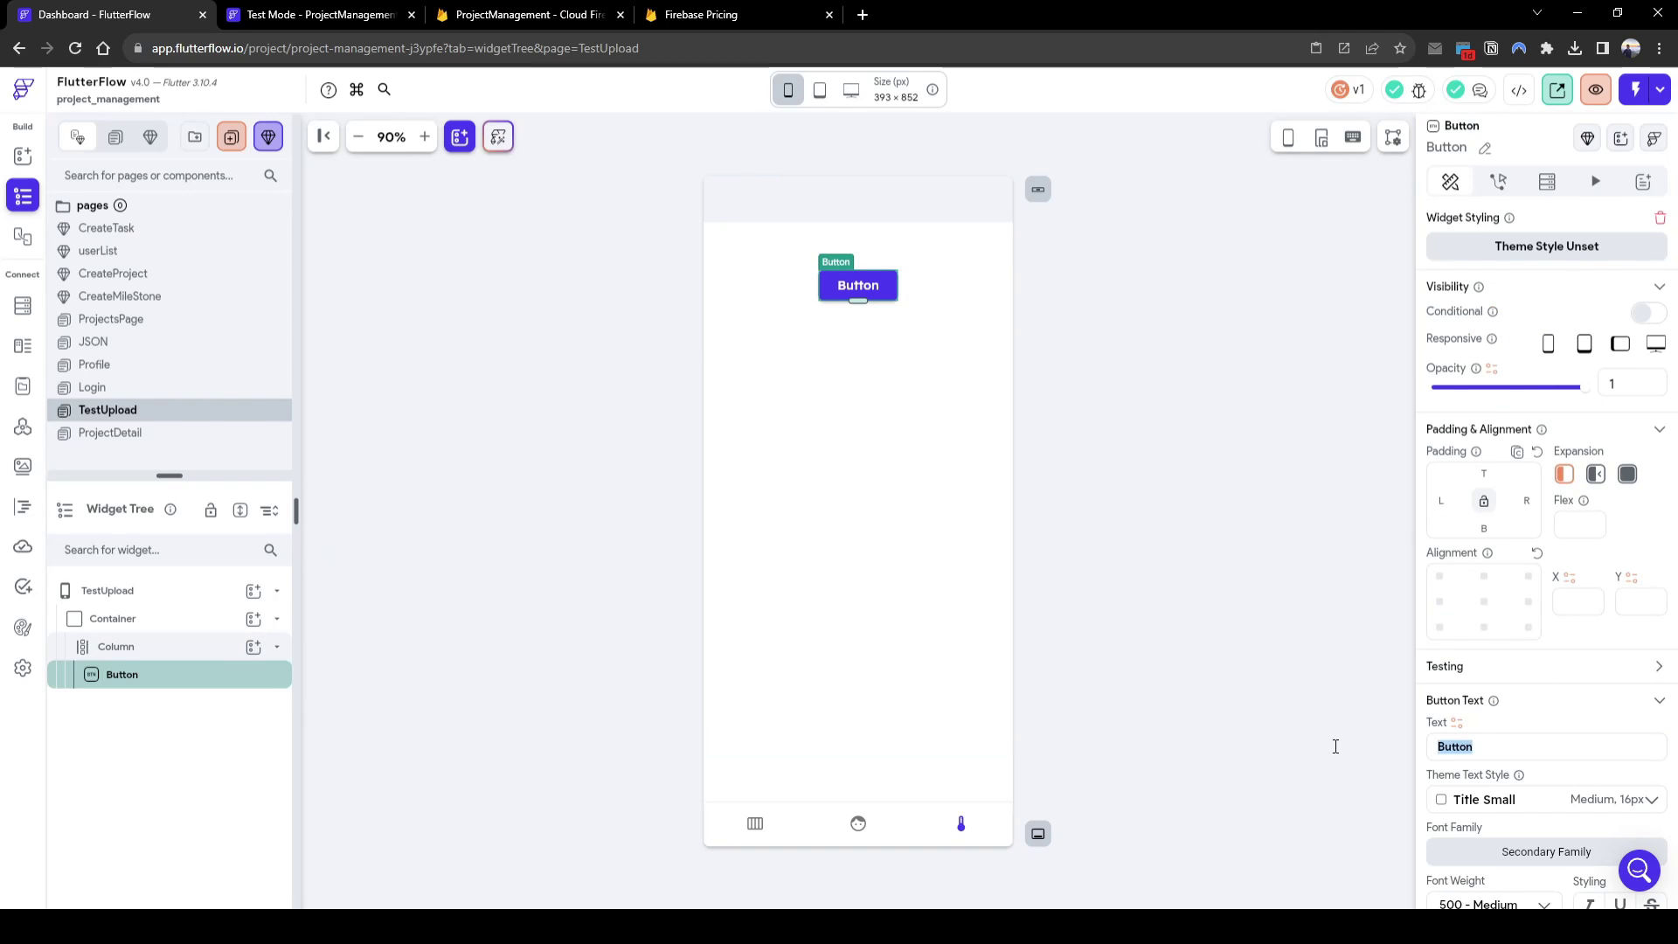
pyautogui.write('Upload Bu')
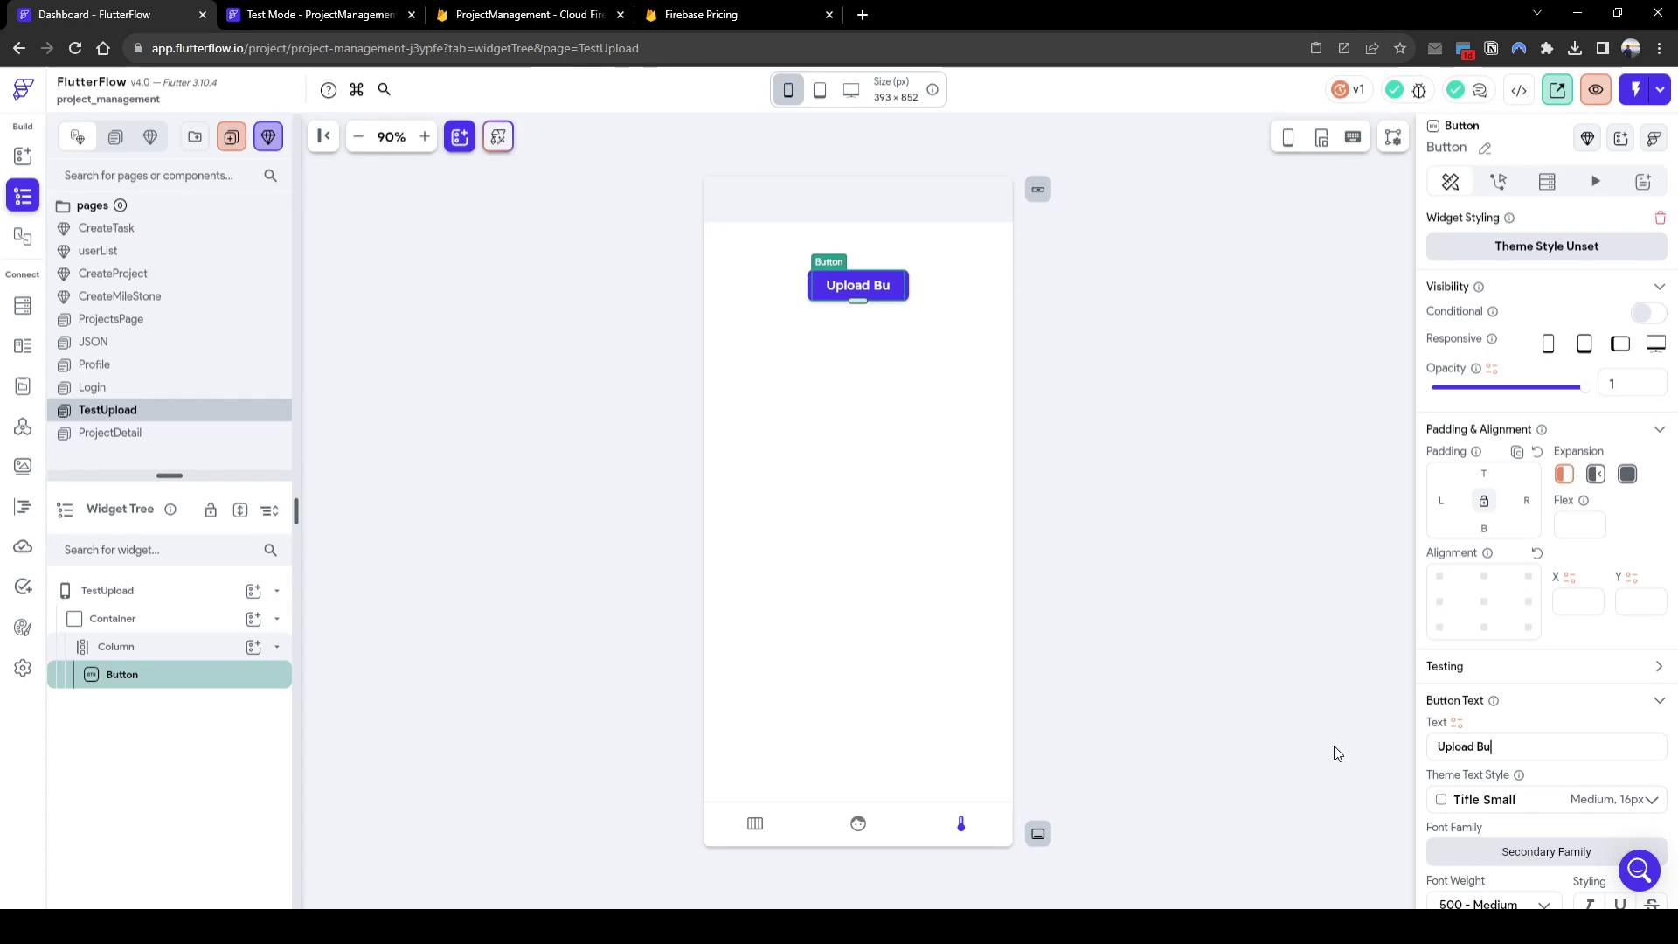
pyautogui.write('tton to Local State')
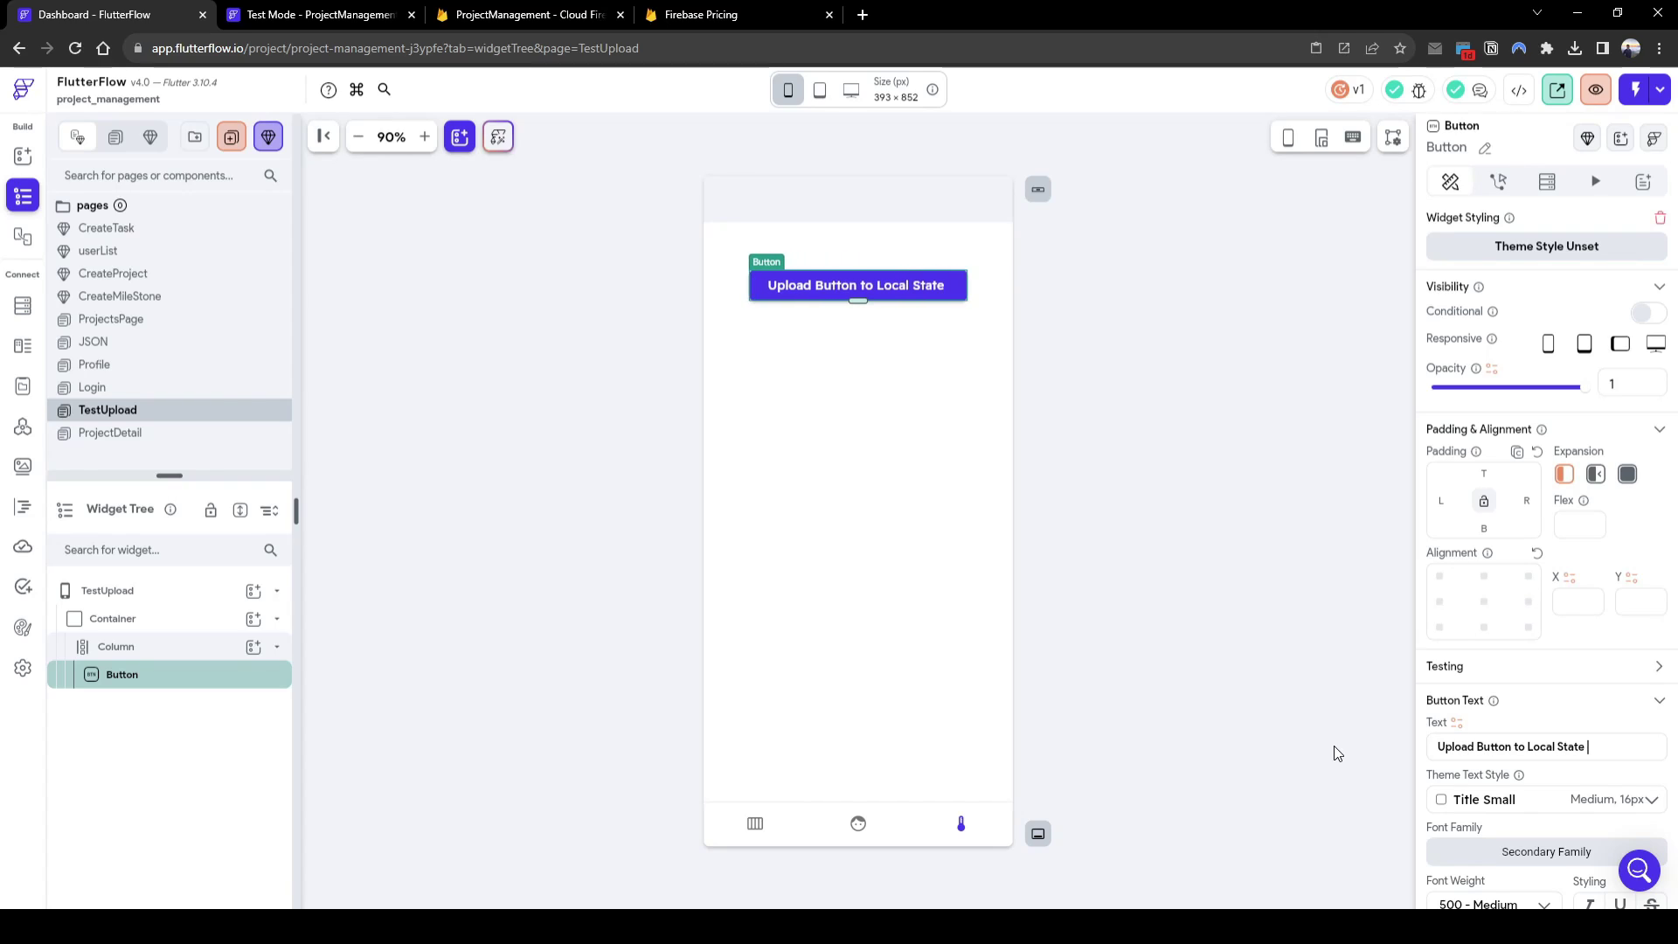
pyautogui.click(249, 674)
pyautogui.click(422, 697)
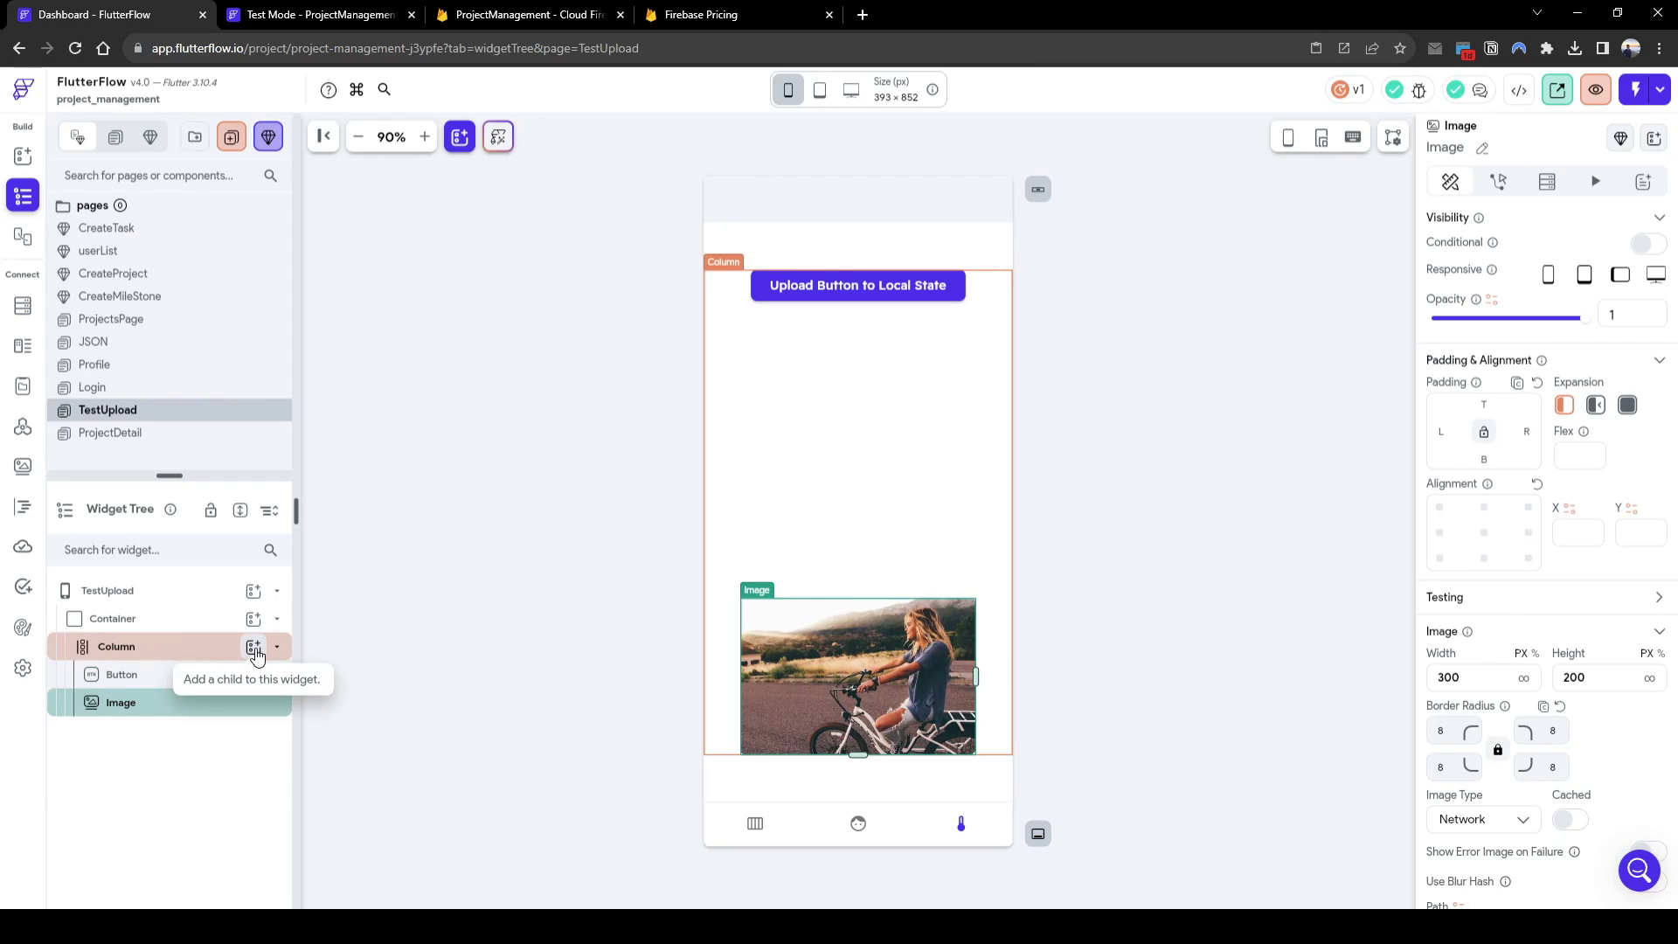
# Step: Add a second button below the image in the column, labelled "Upload Button to Firestore"
pyautogui.click(255, 648)
pyautogui.write('button')
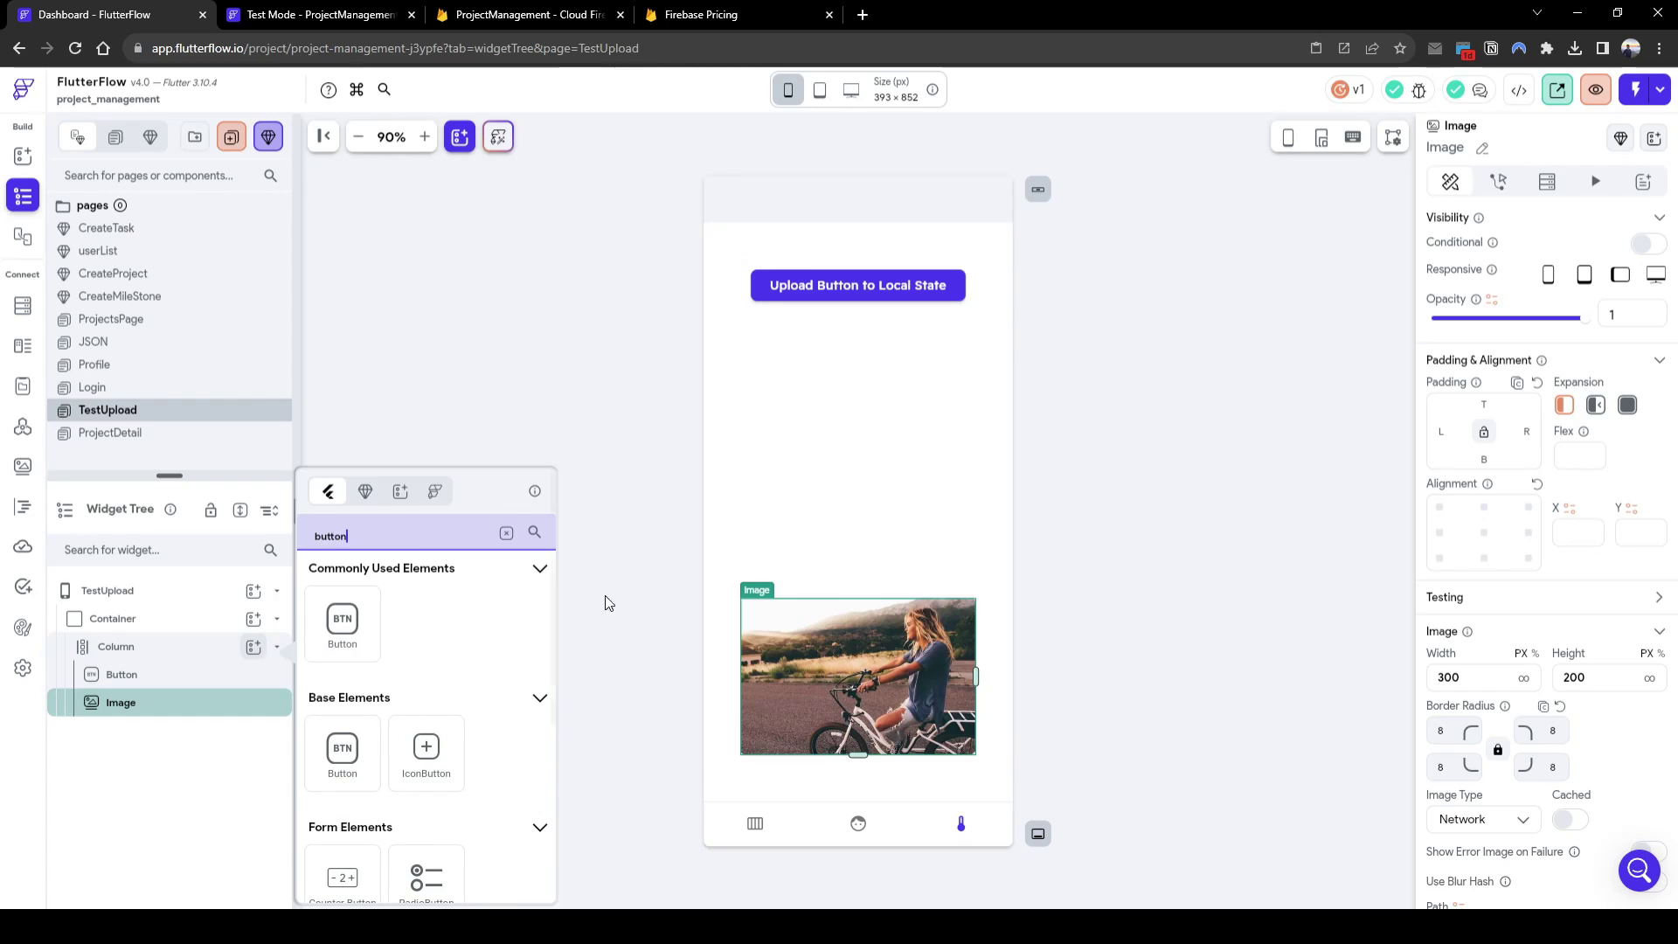
pyautogui.click(342, 621)
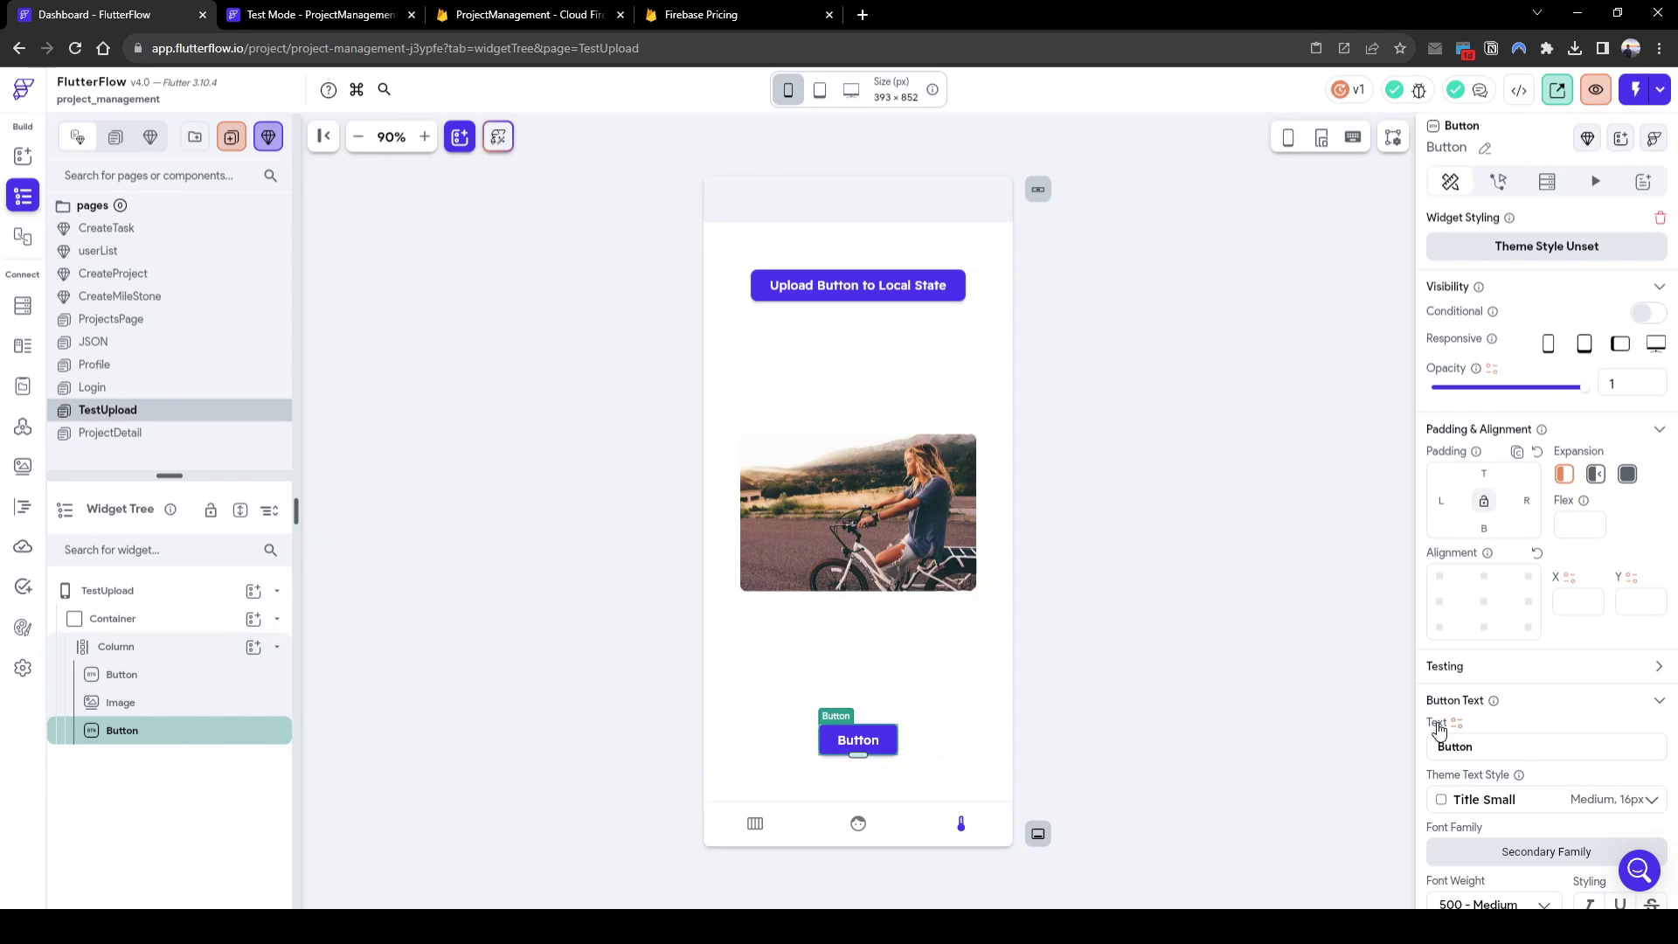
pyautogui.moveTo(1510, 747); pyautogui.dragTo(1395, 753)
pyautogui.write('U')
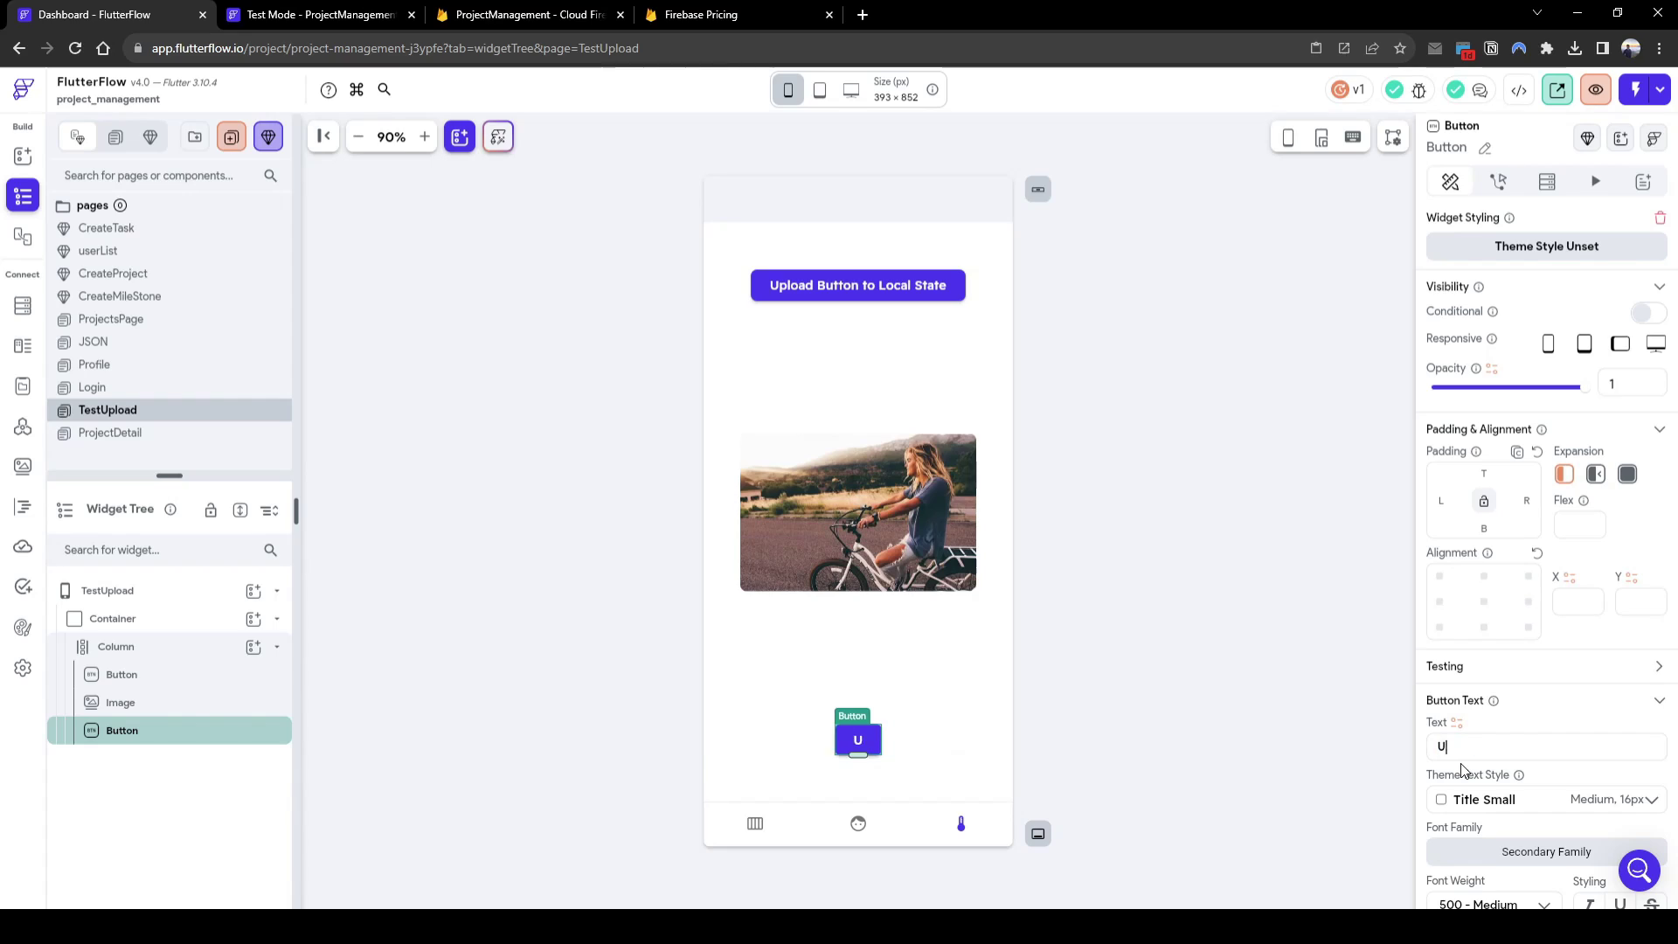
pyautogui.write('pload Button to F')
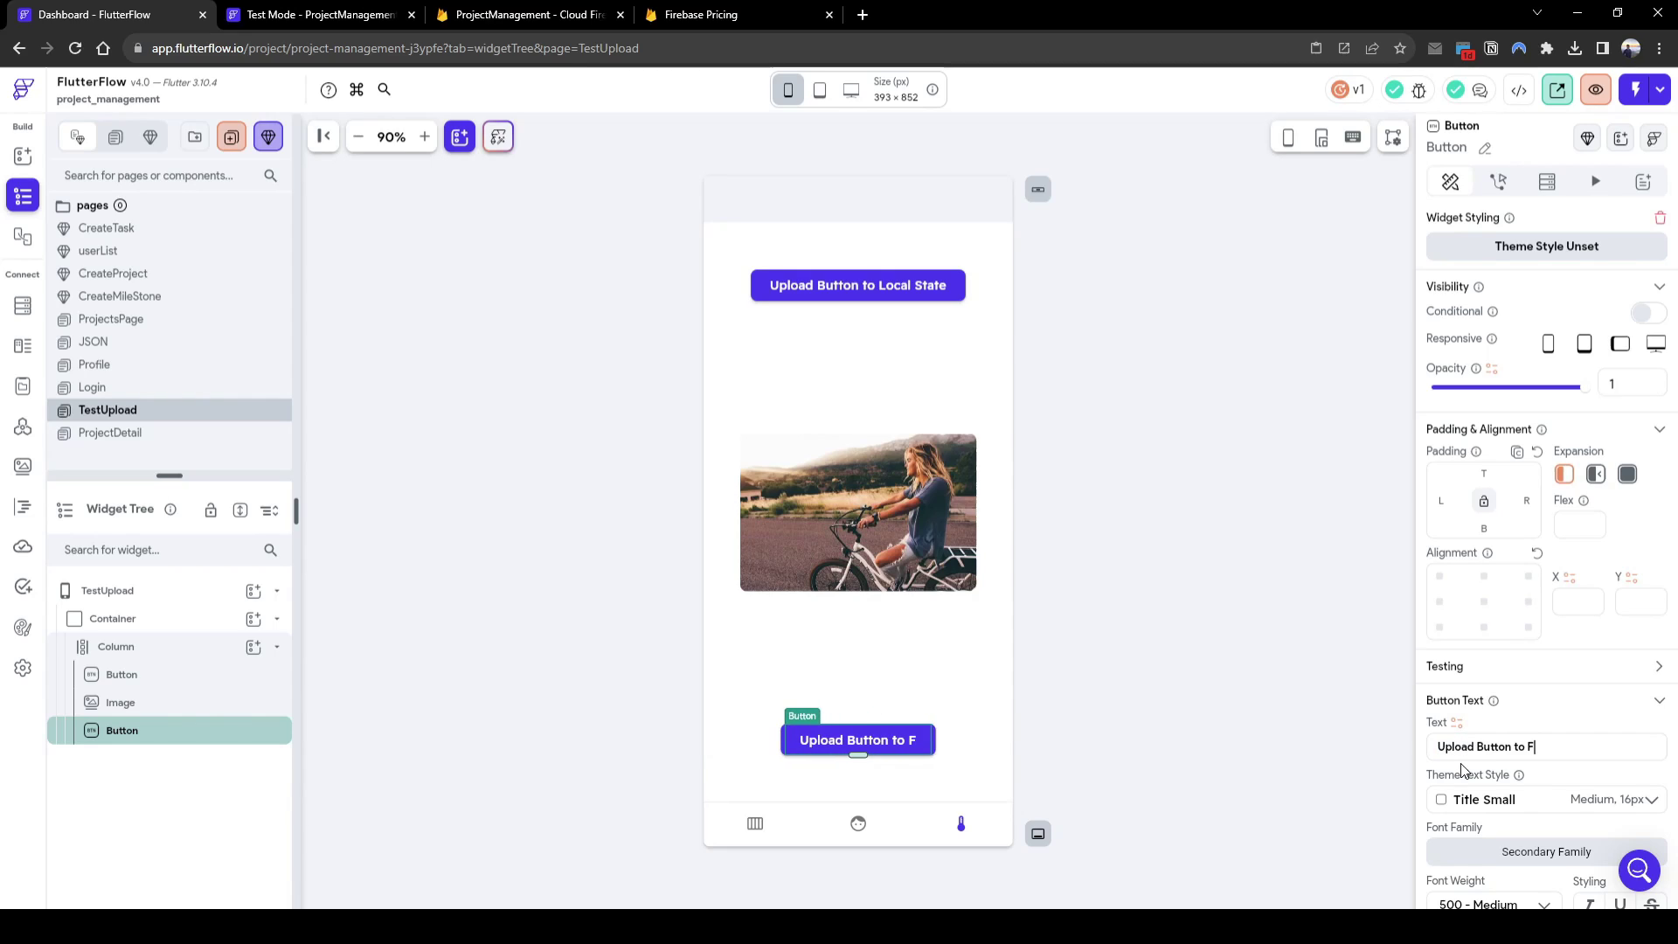
pyautogui.write('irestore')
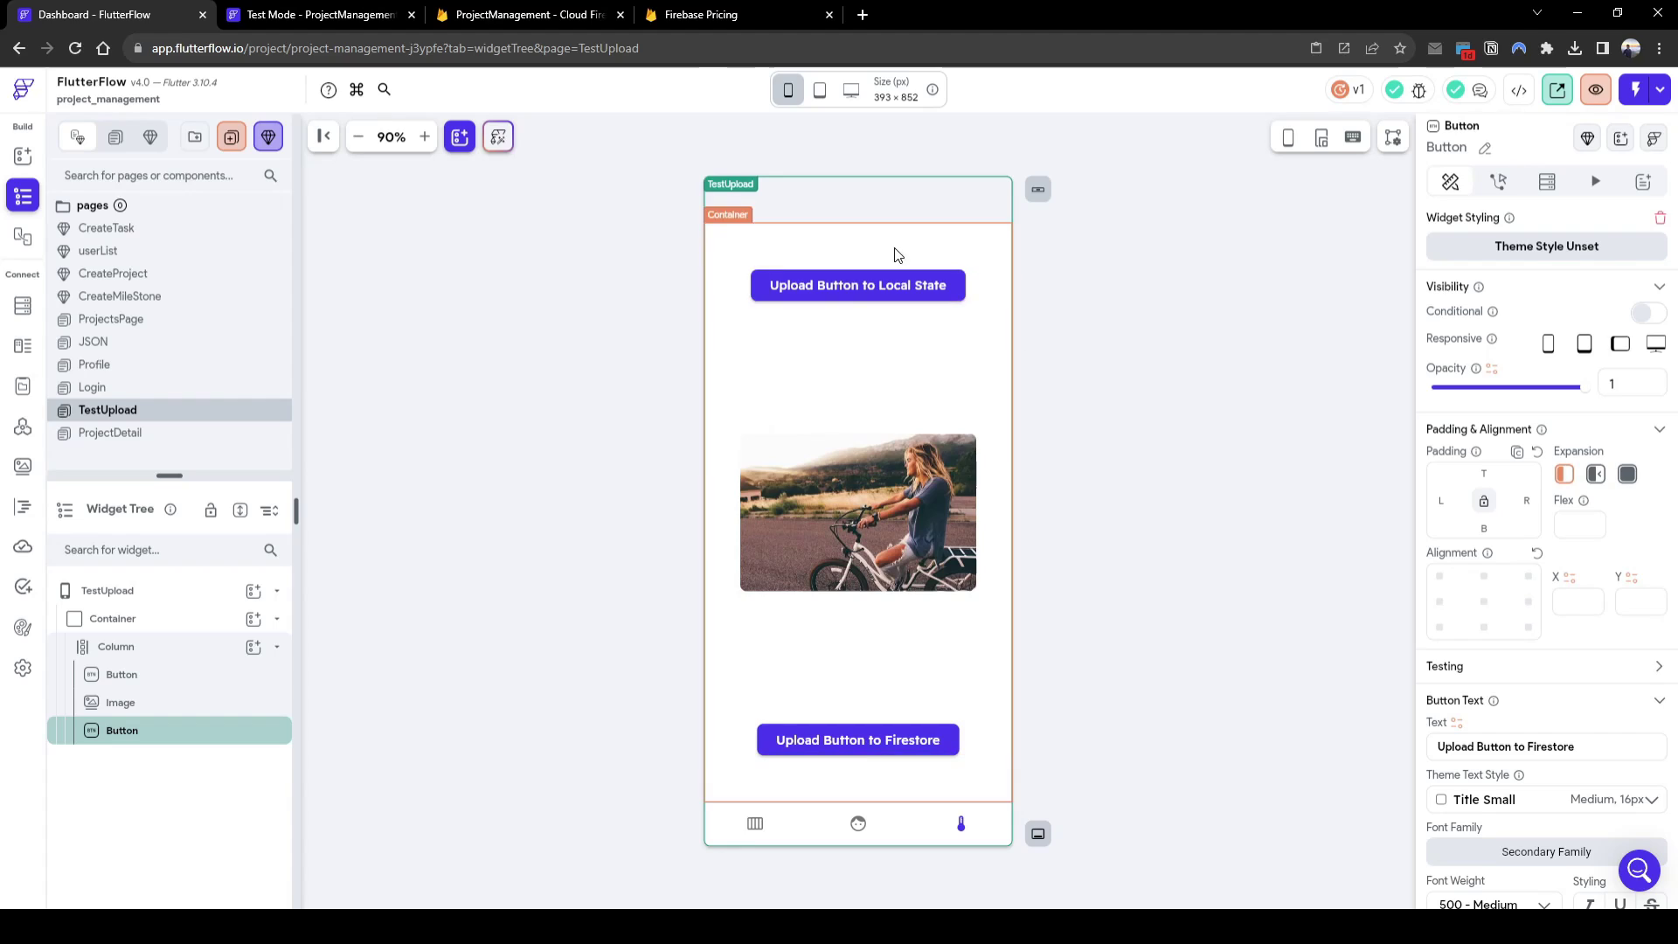
# Step: Relabel the upper button "Upload Image to Local State" and the lower one "Upload Image to Firestore"
pyautogui.click(862, 282)
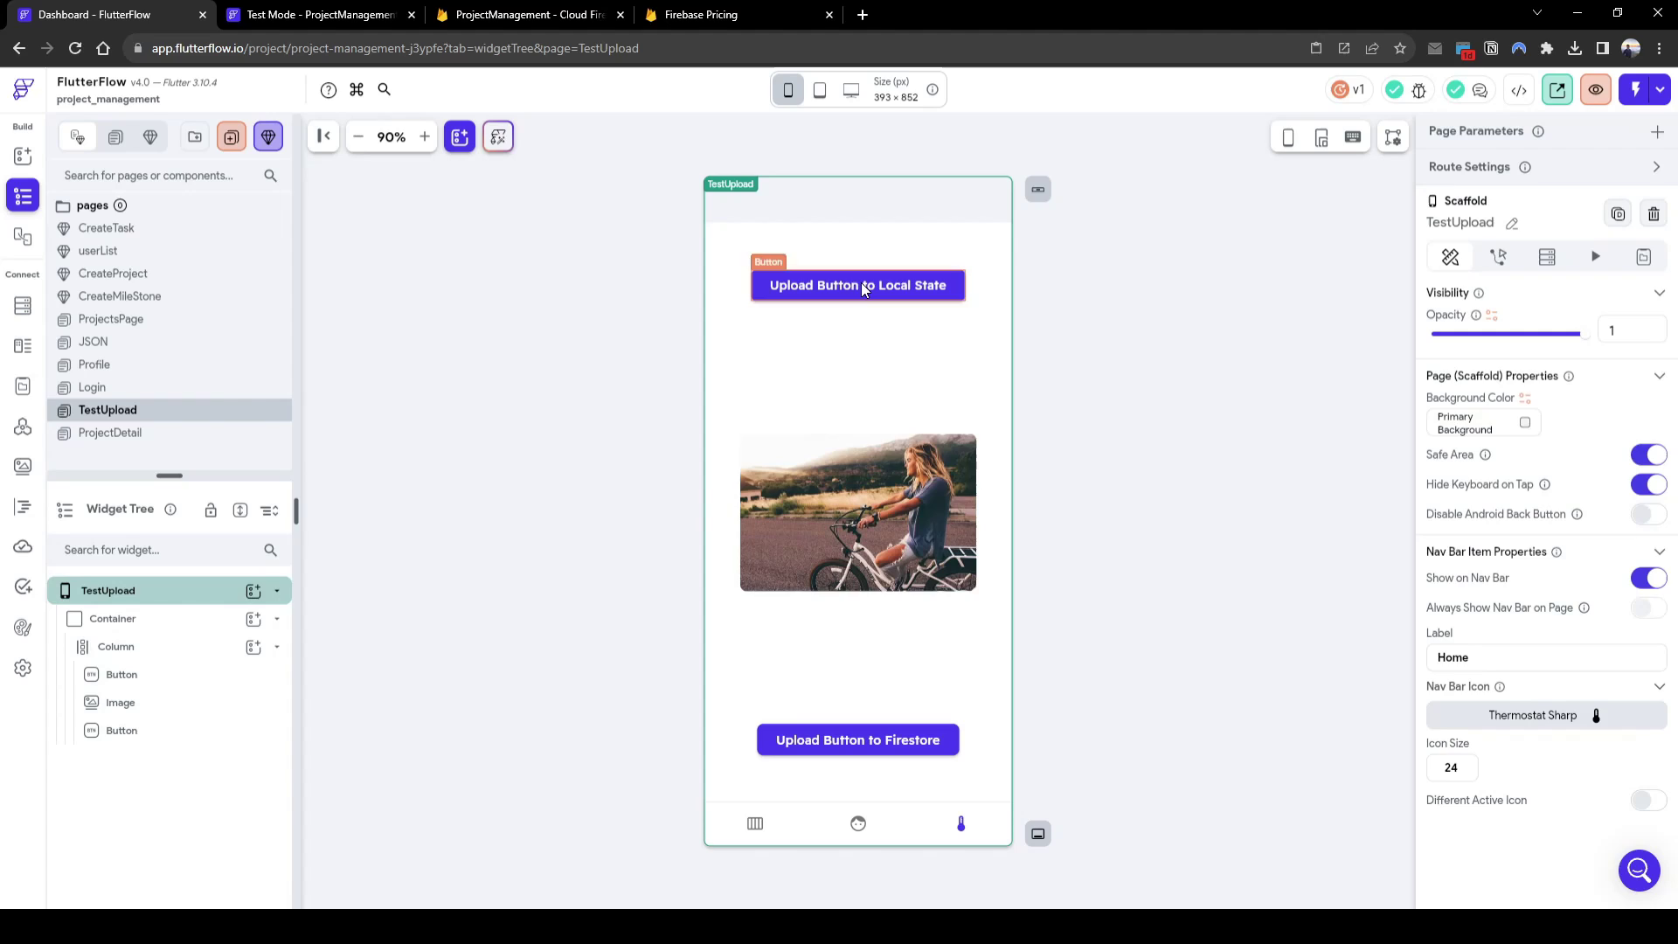
pyautogui.click(901, 286)
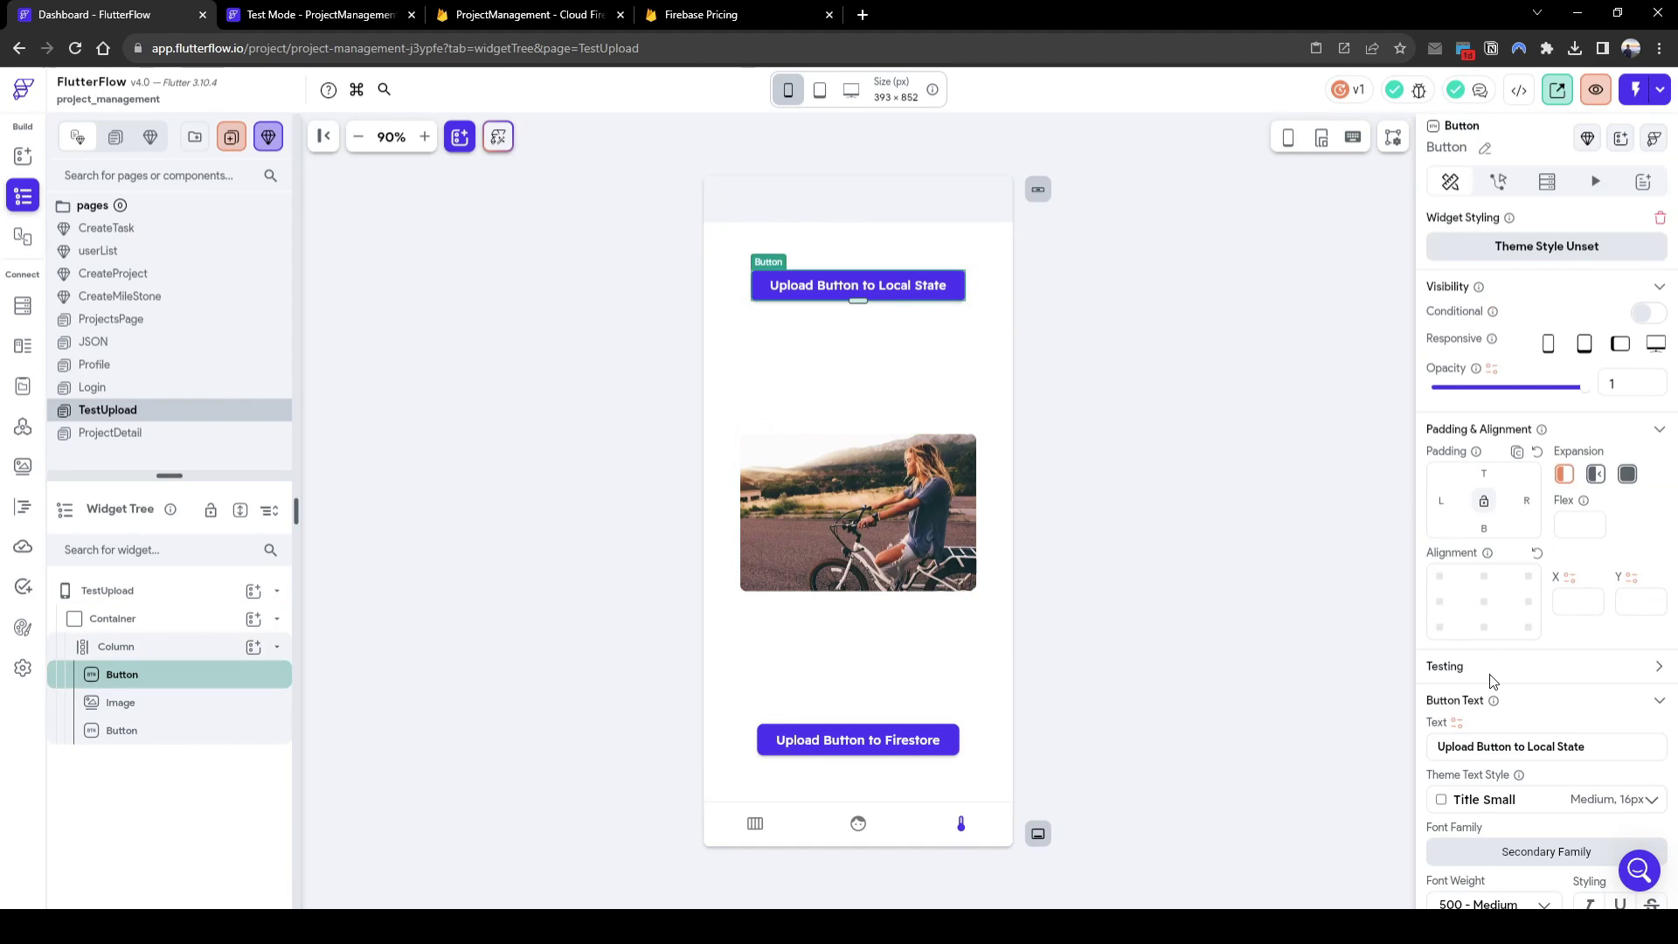
pyautogui.doubleClick(1500, 749)
pyautogui.write('Image')
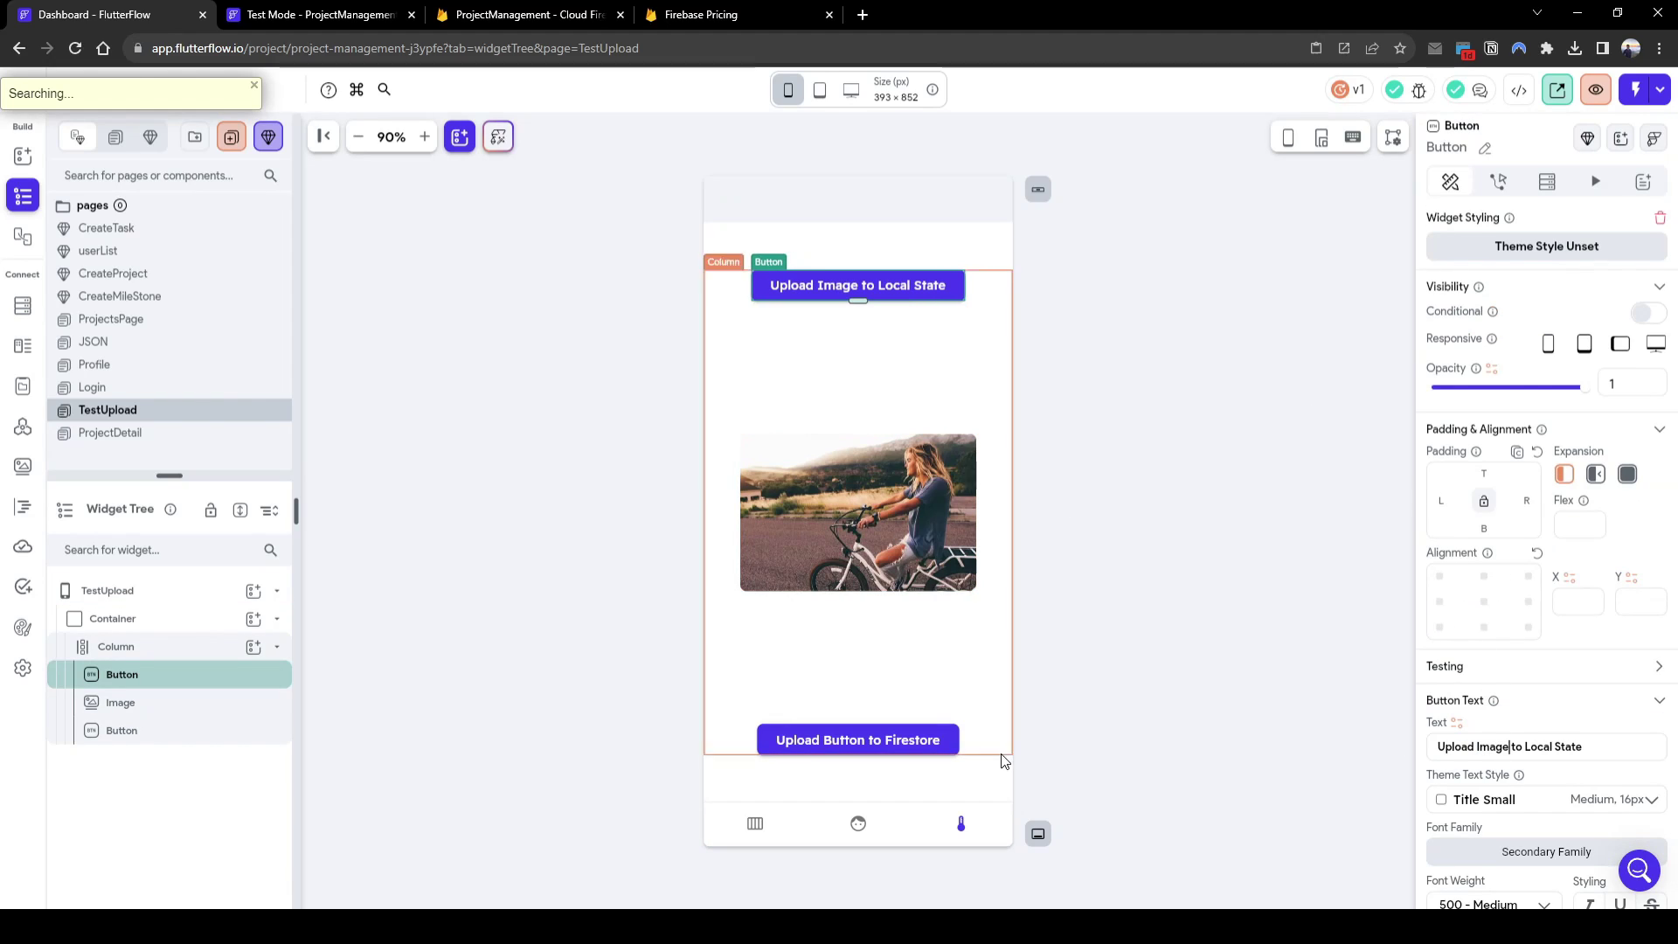
pyautogui.click(905, 751)
pyautogui.doubleClick(1501, 749)
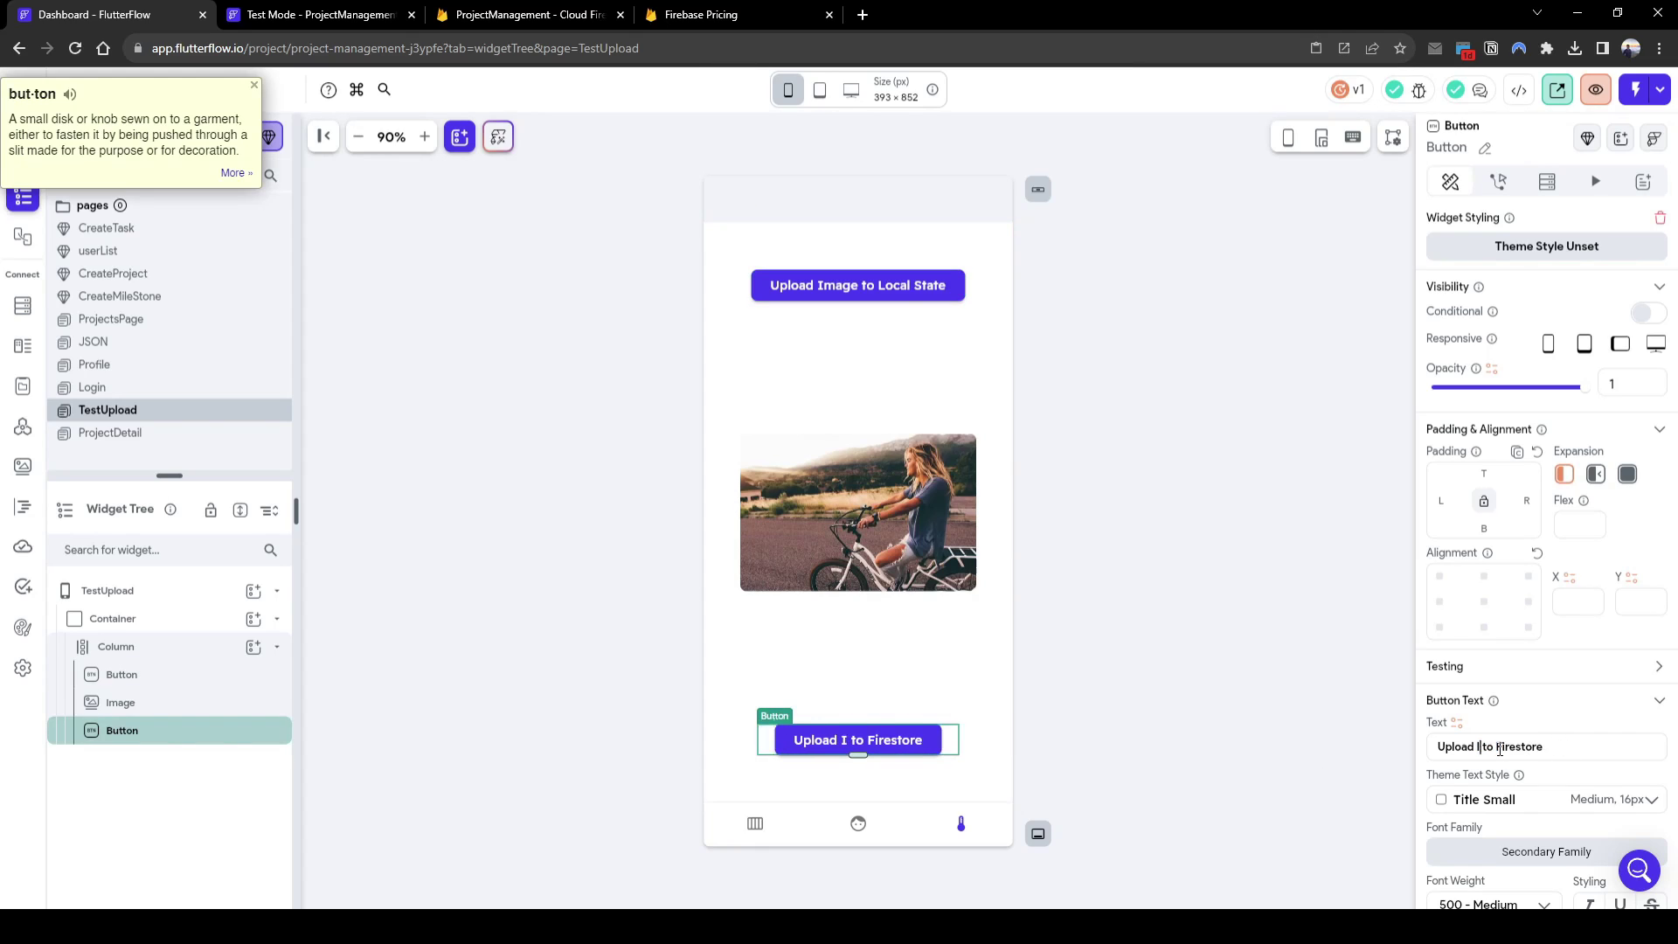
pyautogui.write('Image')
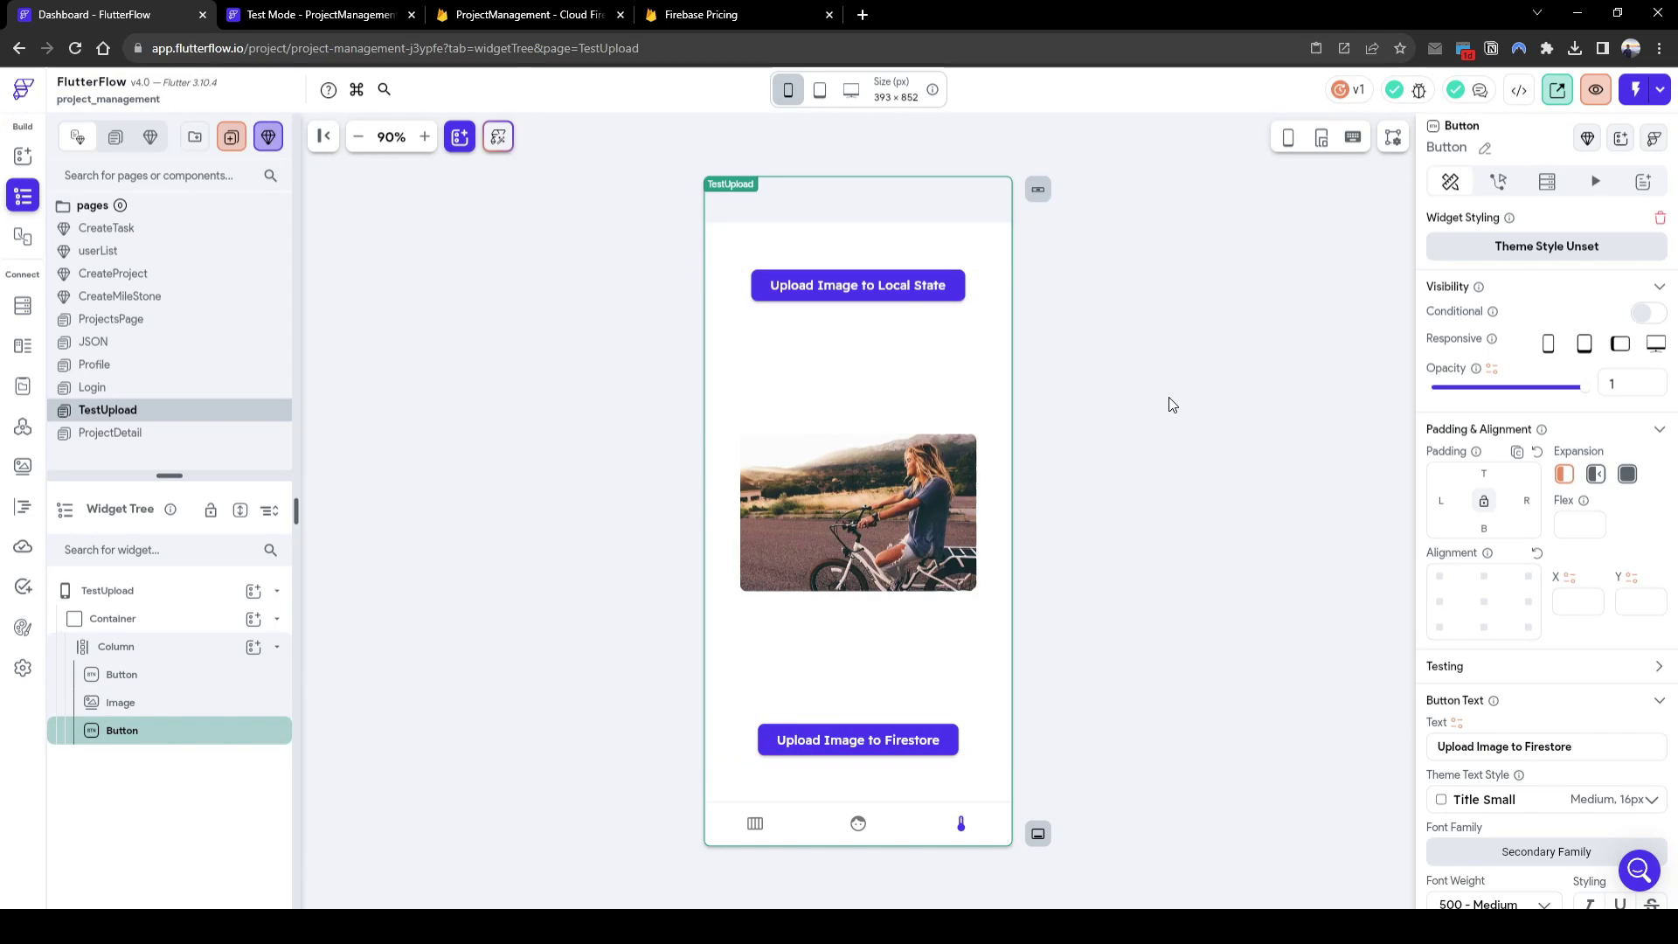
pyautogui.click(1092, 393)
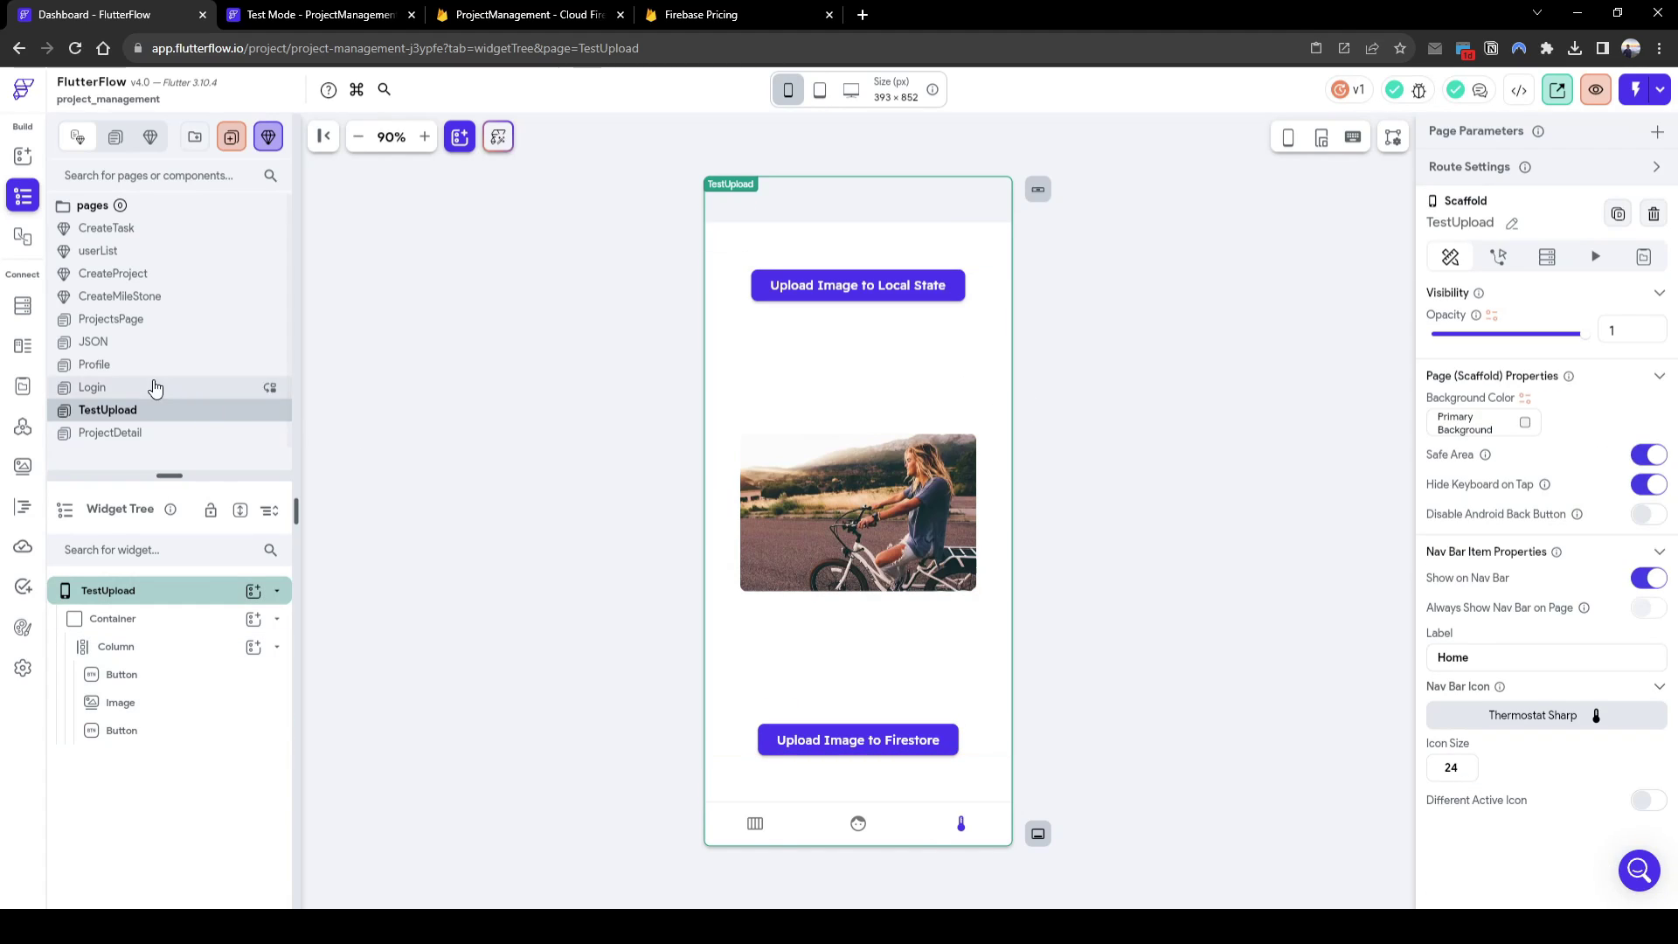
# Step: Set the image path of the Profile page's circle image to the authenticated user's Photo URL
pyautogui.click(104, 364)
pyautogui.click(858, 313)
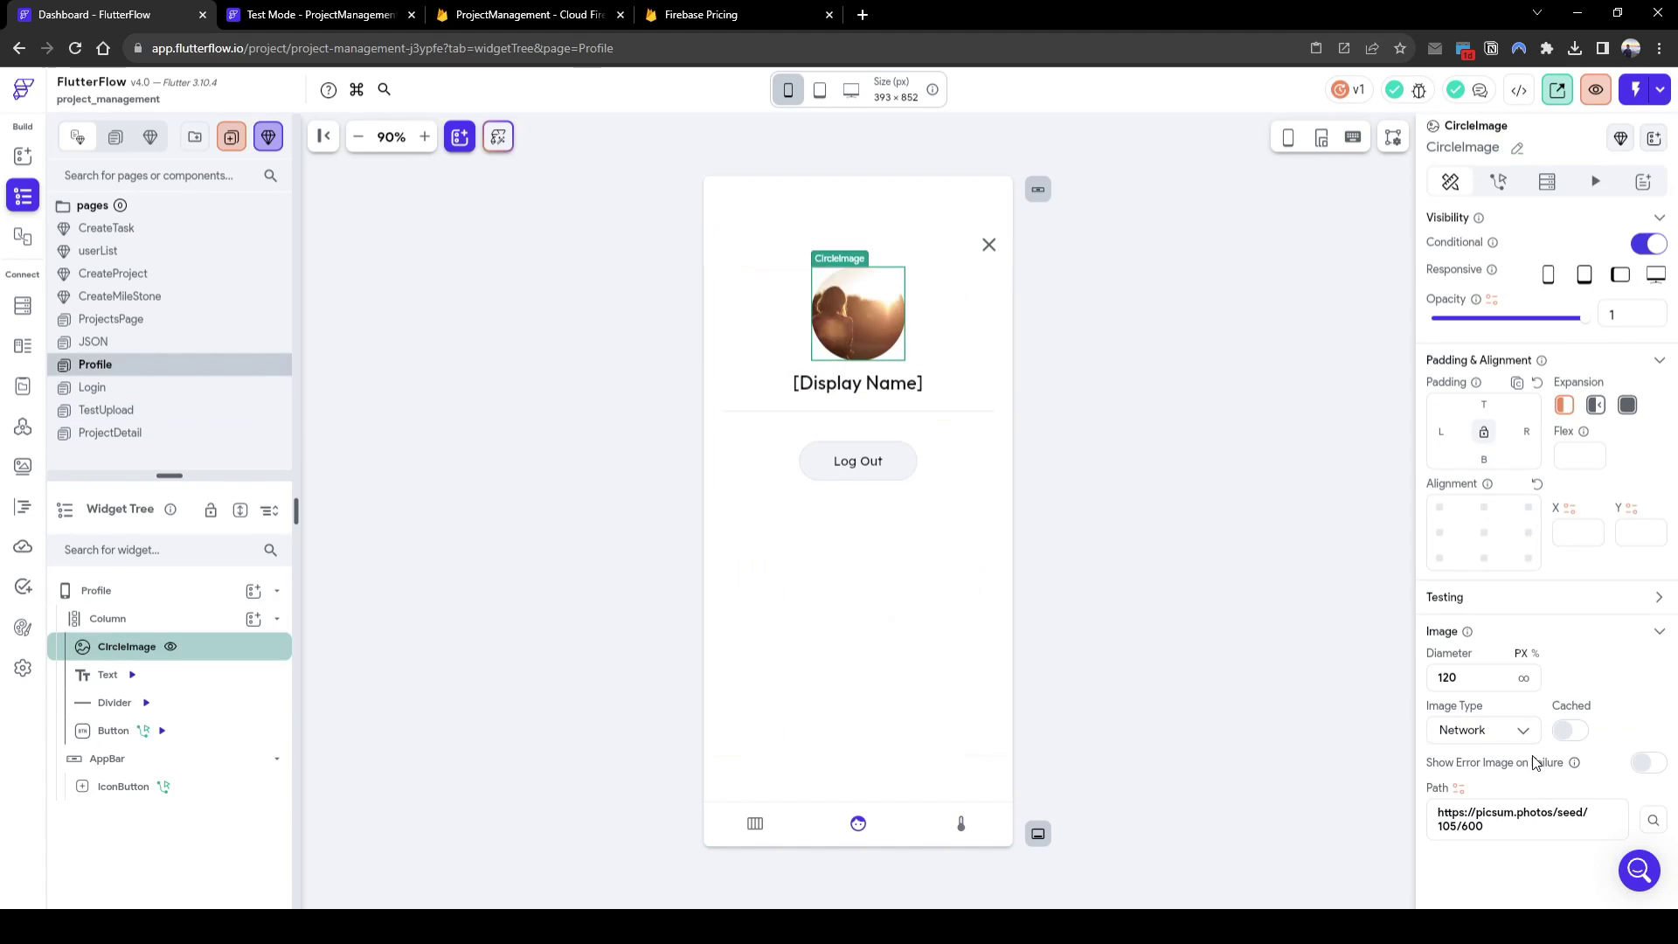
pyautogui.click(1457, 789)
pyautogui.click(1337, 666)
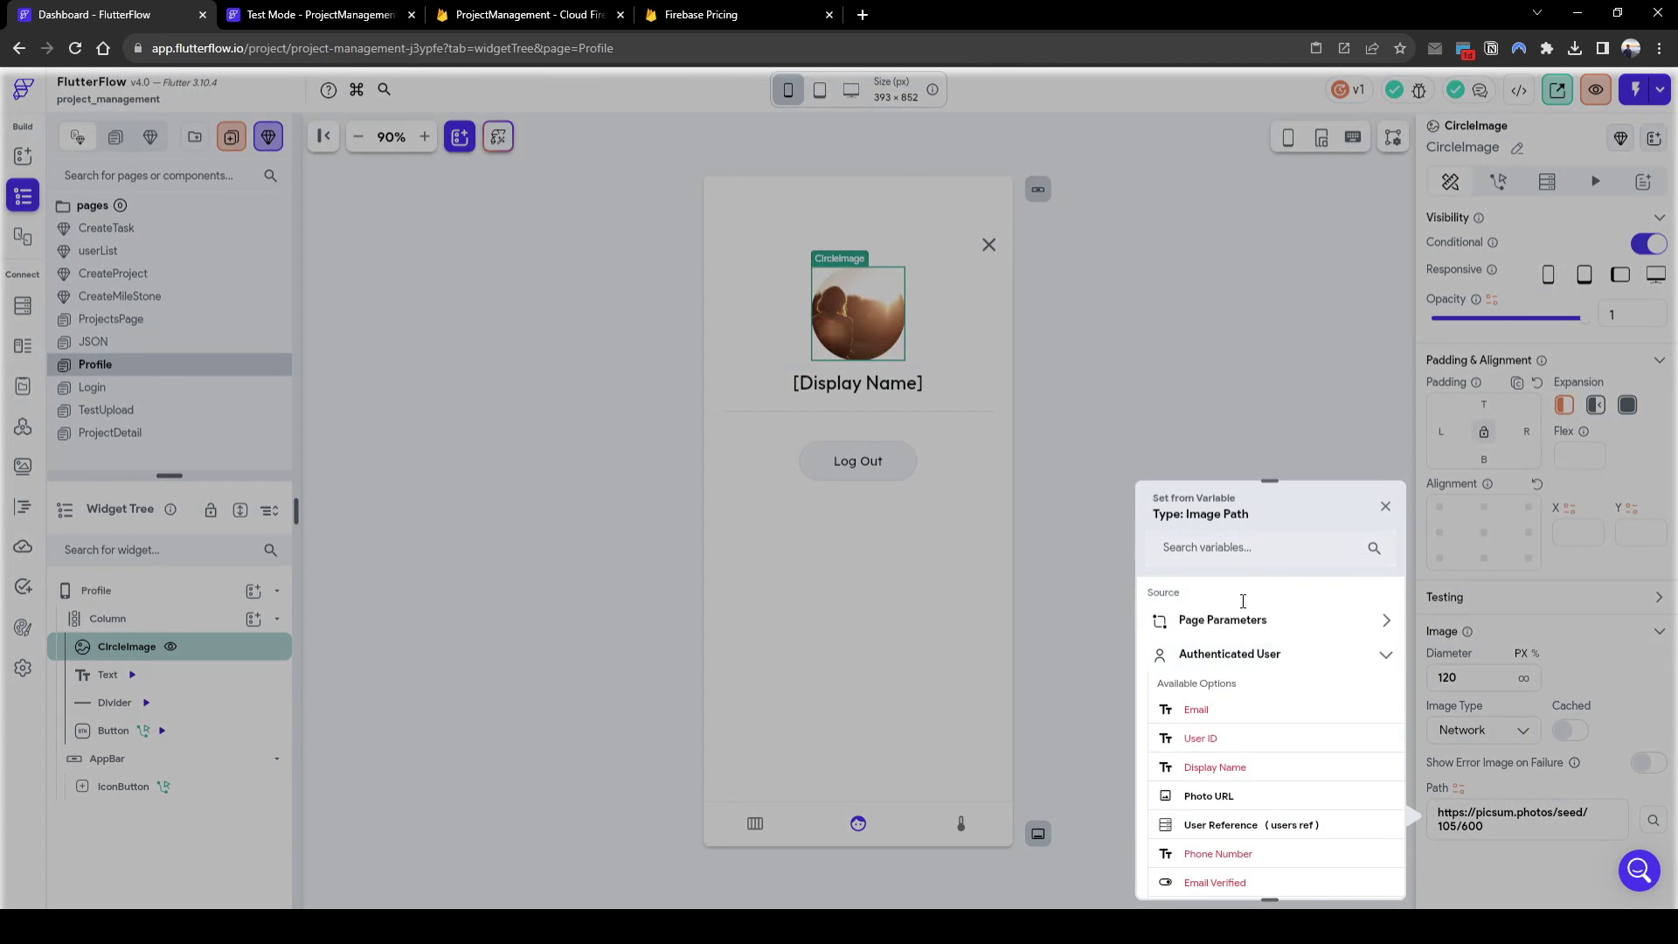
pyautogui.click(1209, 796)
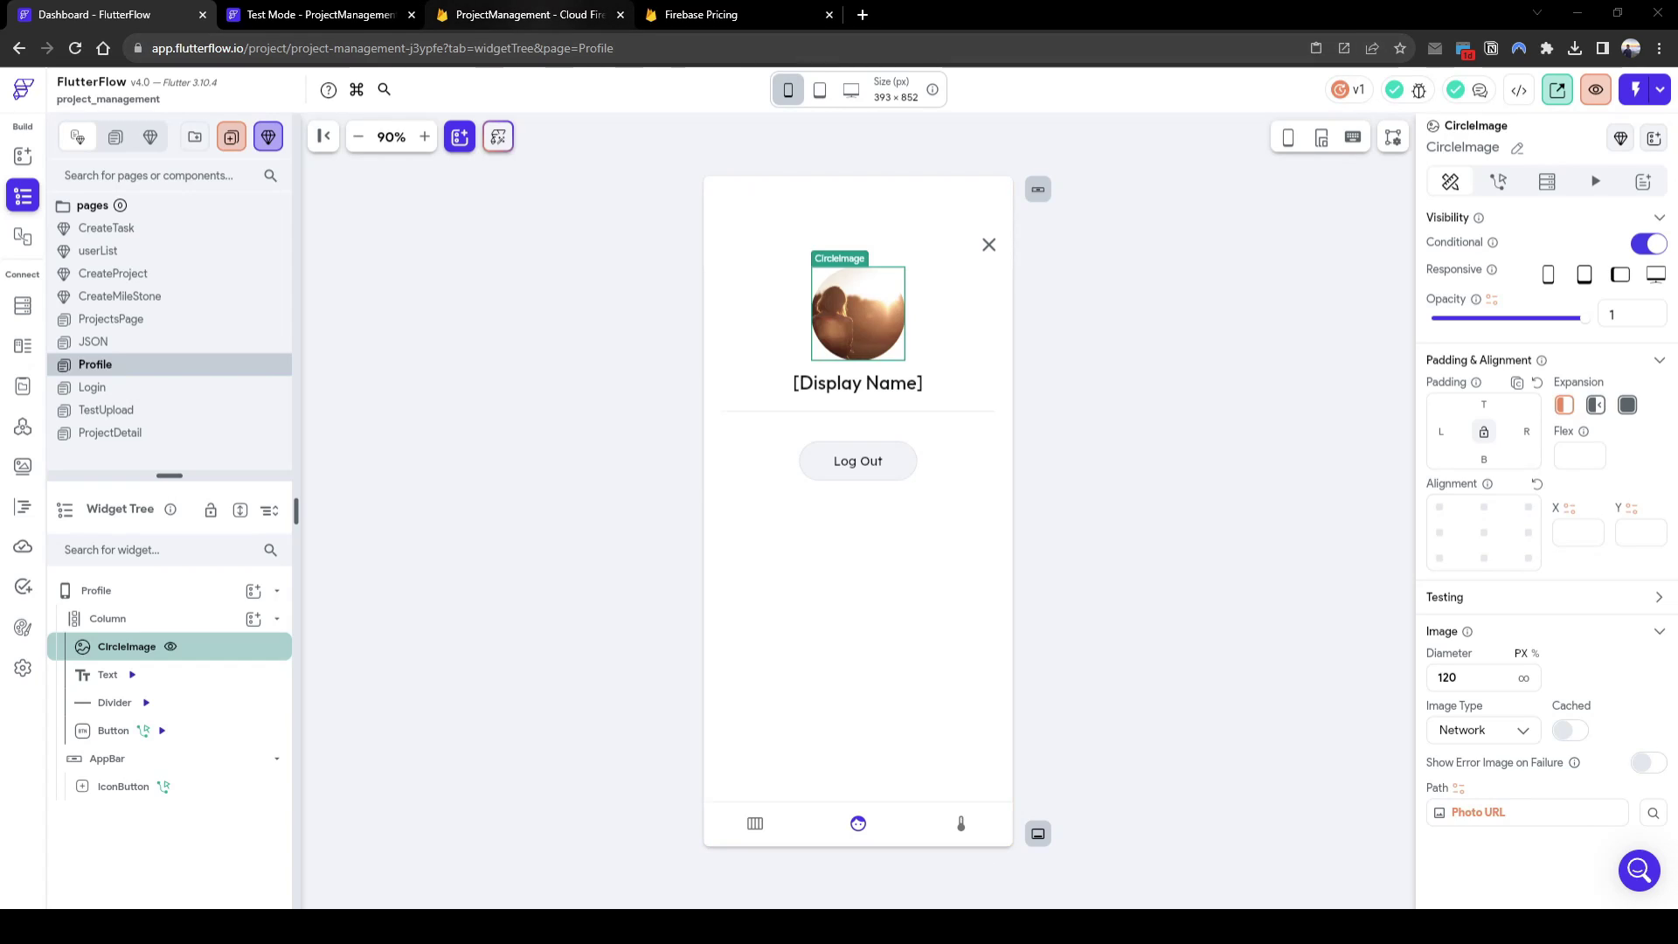
# Step: Check the user document's fields in the Cloud Firestore console and return to the FlutterFlow editor
pyautogui.click(520, 15)
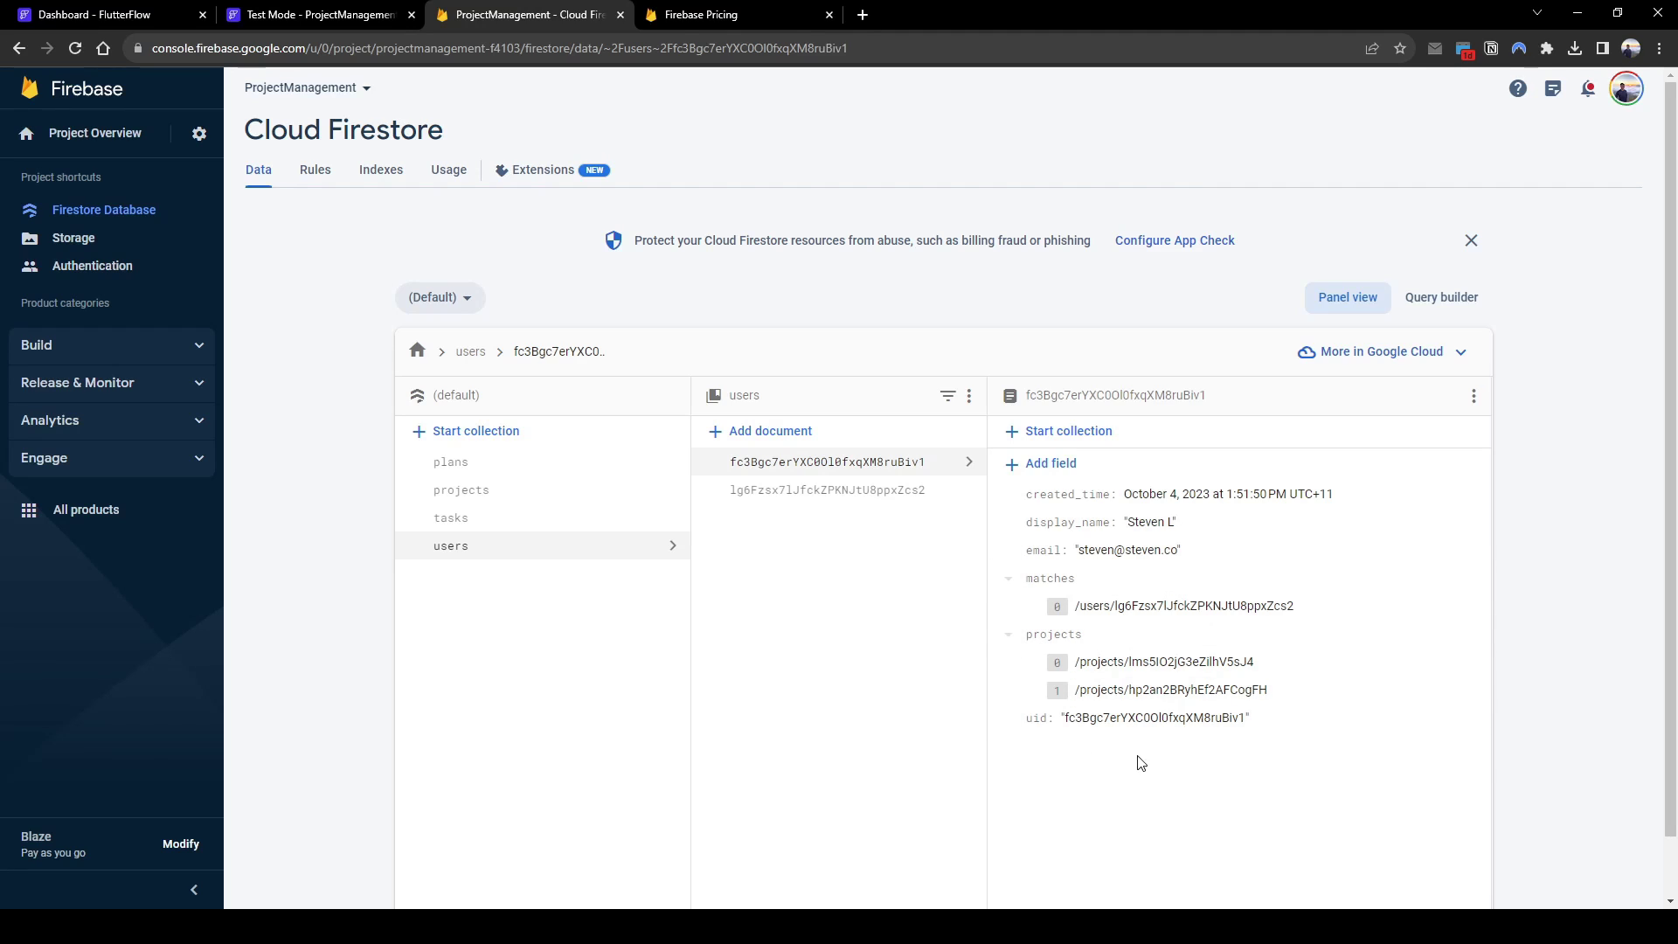
pyautogui.click(102, 18)
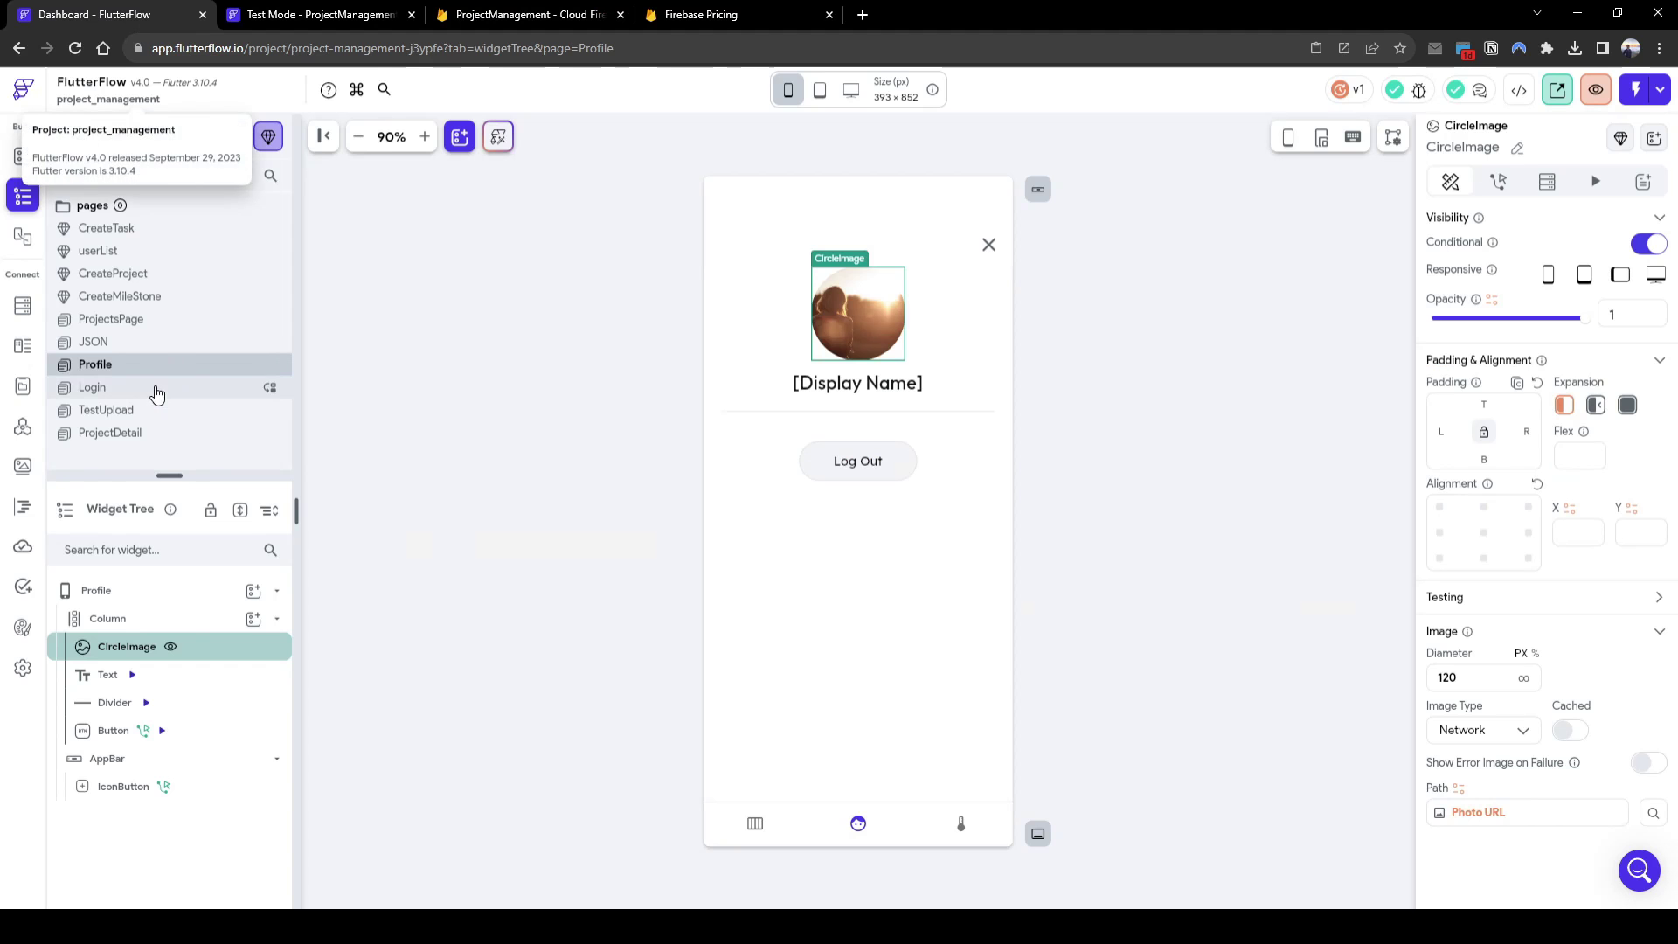
# Step: On the TestUpload page, add an On Tap Upload/Save Media action to the "Upload Image to Local State" button
pyautogui.click(105, 410)
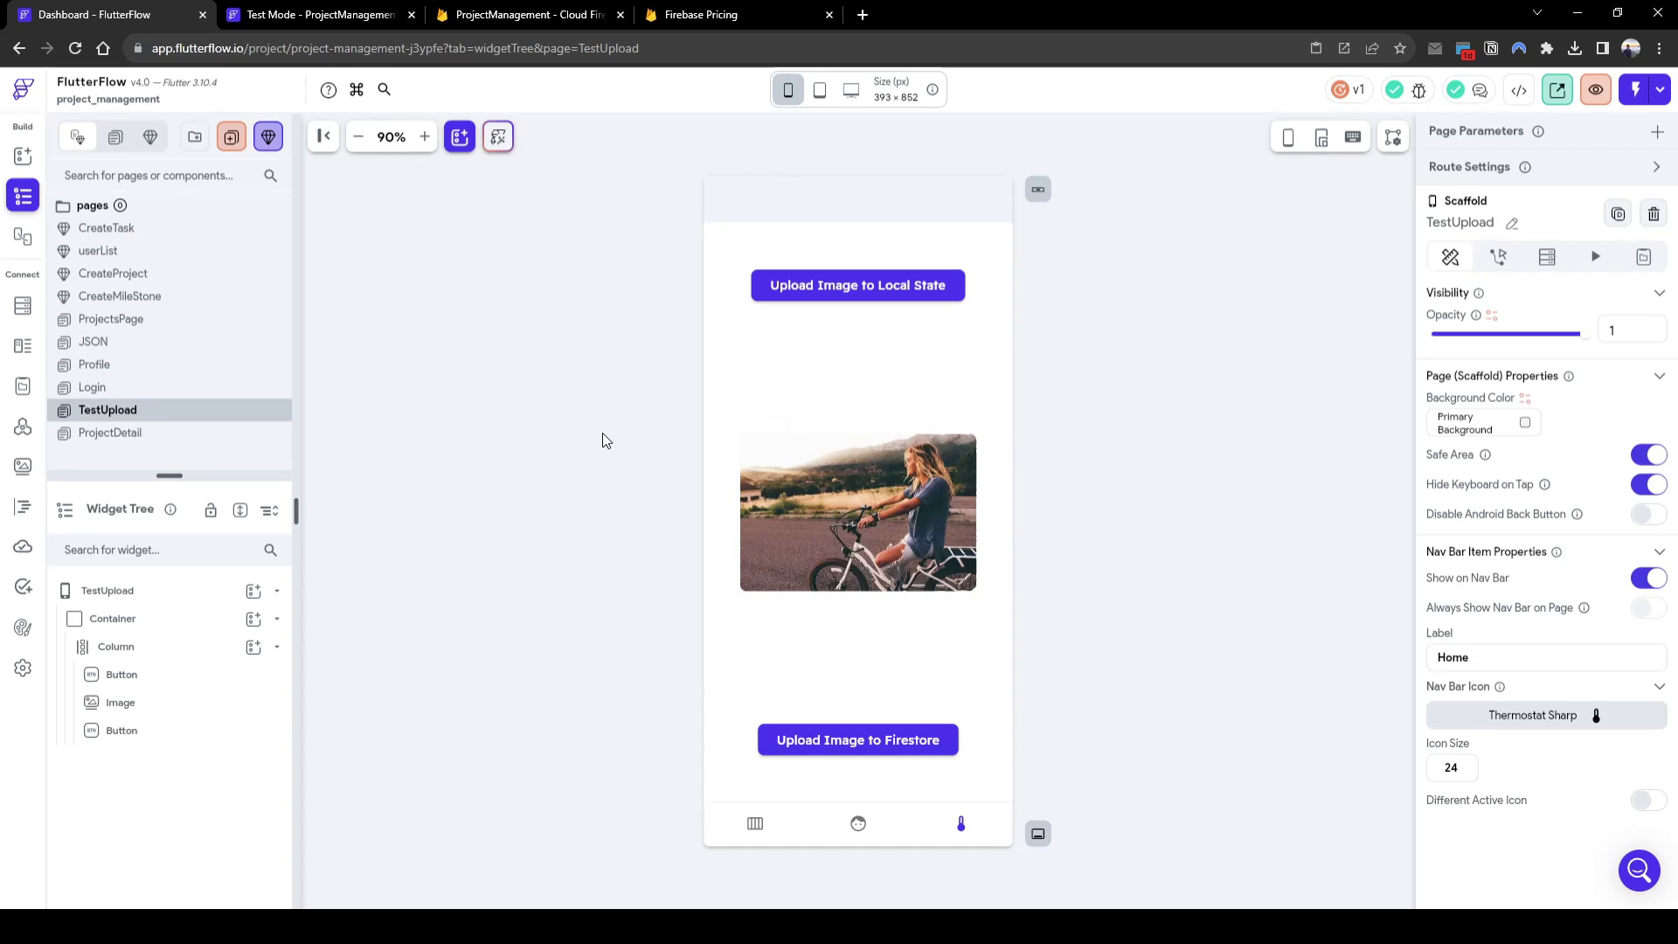
pyautogui.click(839, 297)
pyautogui.click(1498, 181)
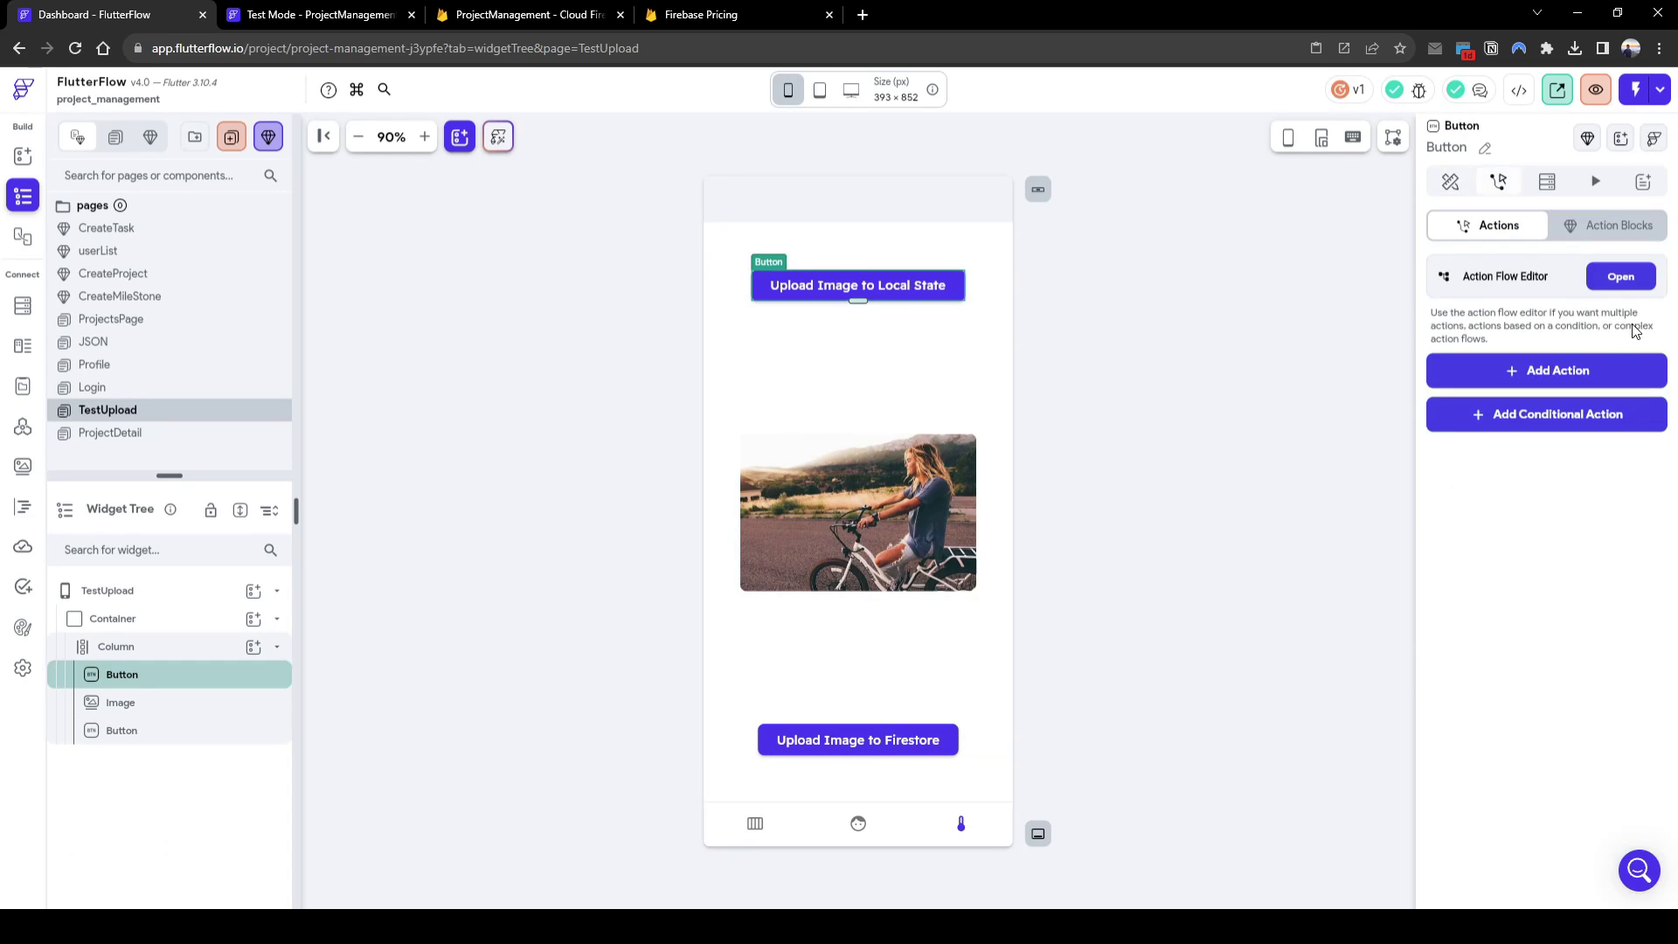
pyautogui.click(1618, 274)
pyautogui.click(752, 625)
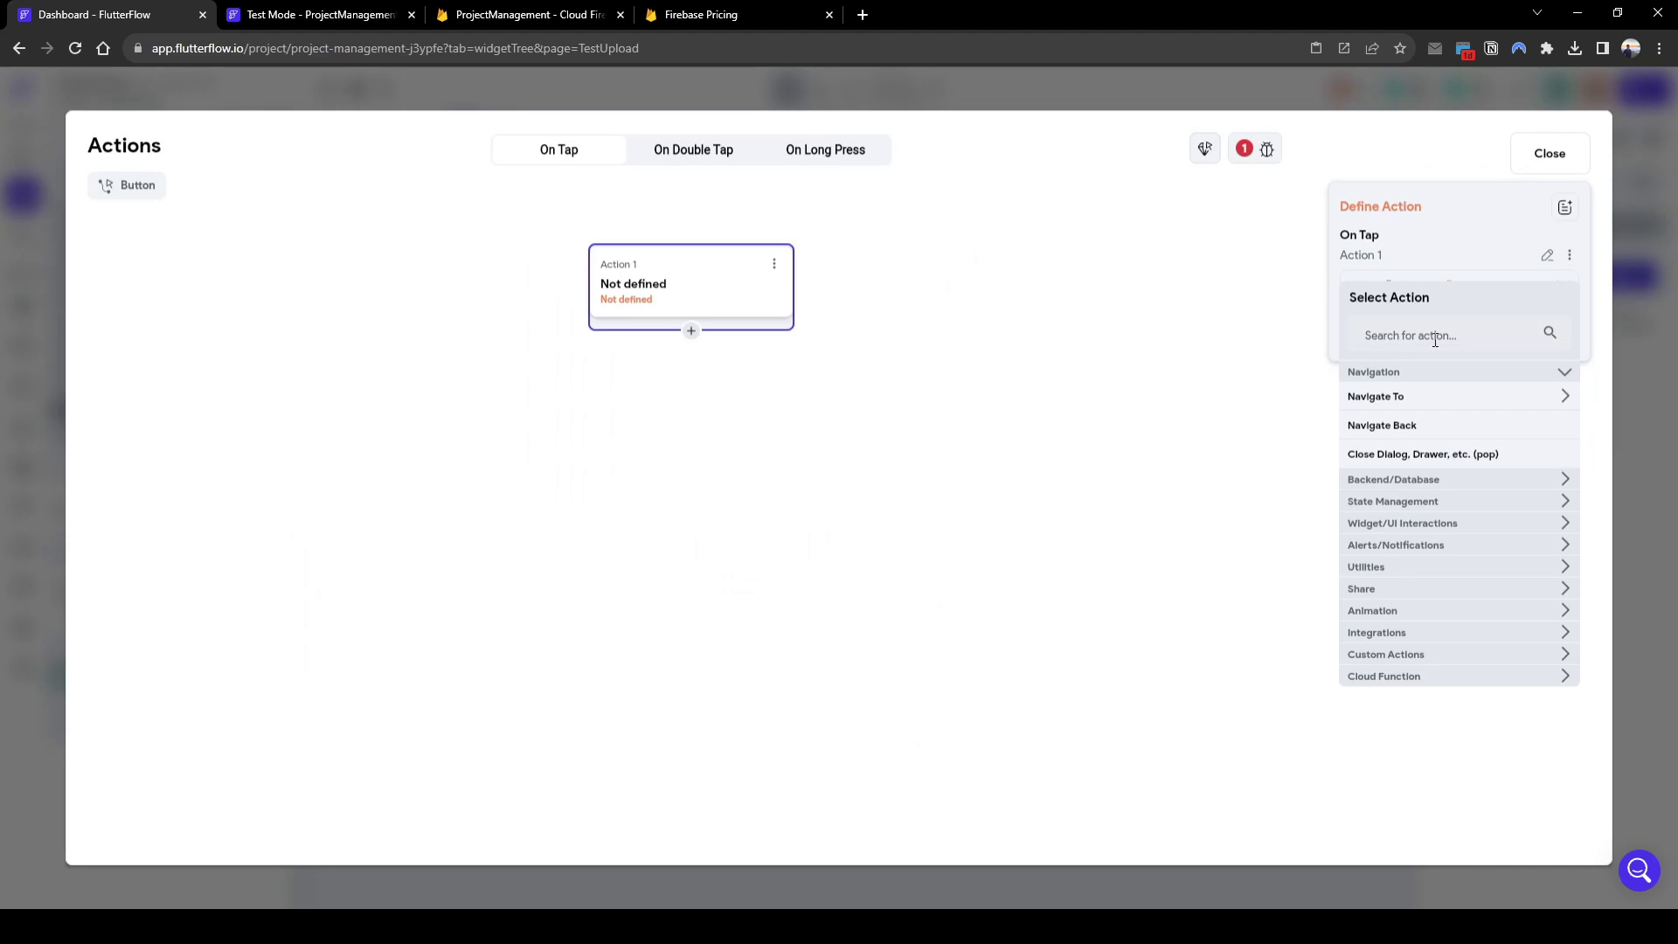
pyautogui.click(1439, 333)
pyautogui.write('ulpload')
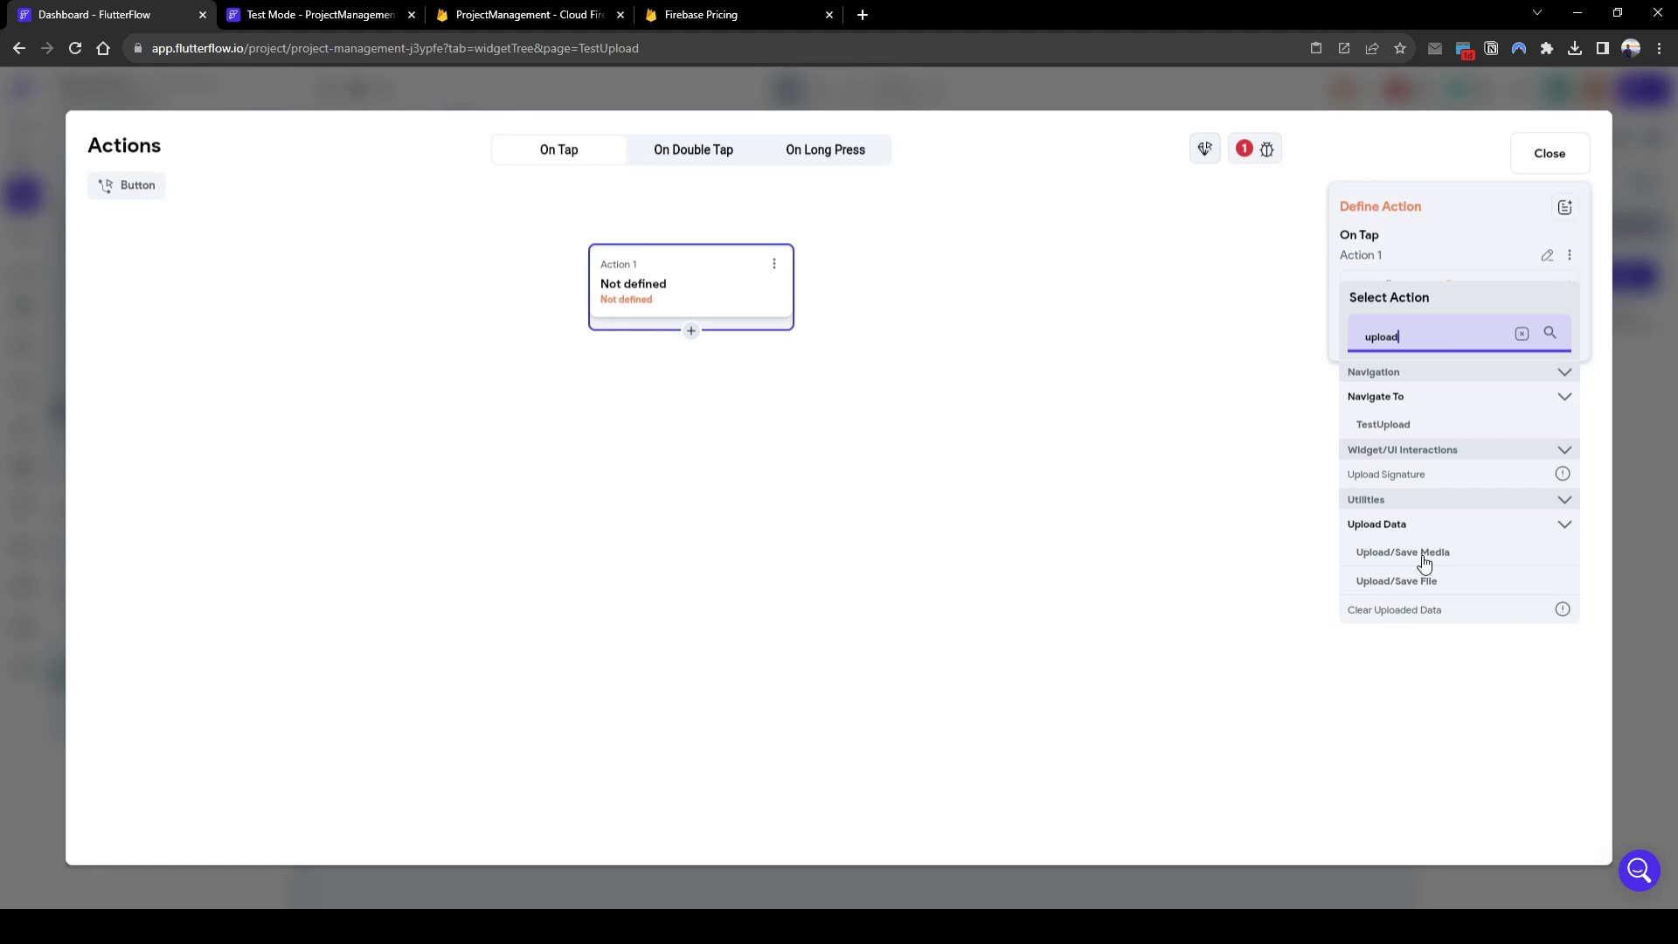
pyautogui.click(1425, 563)
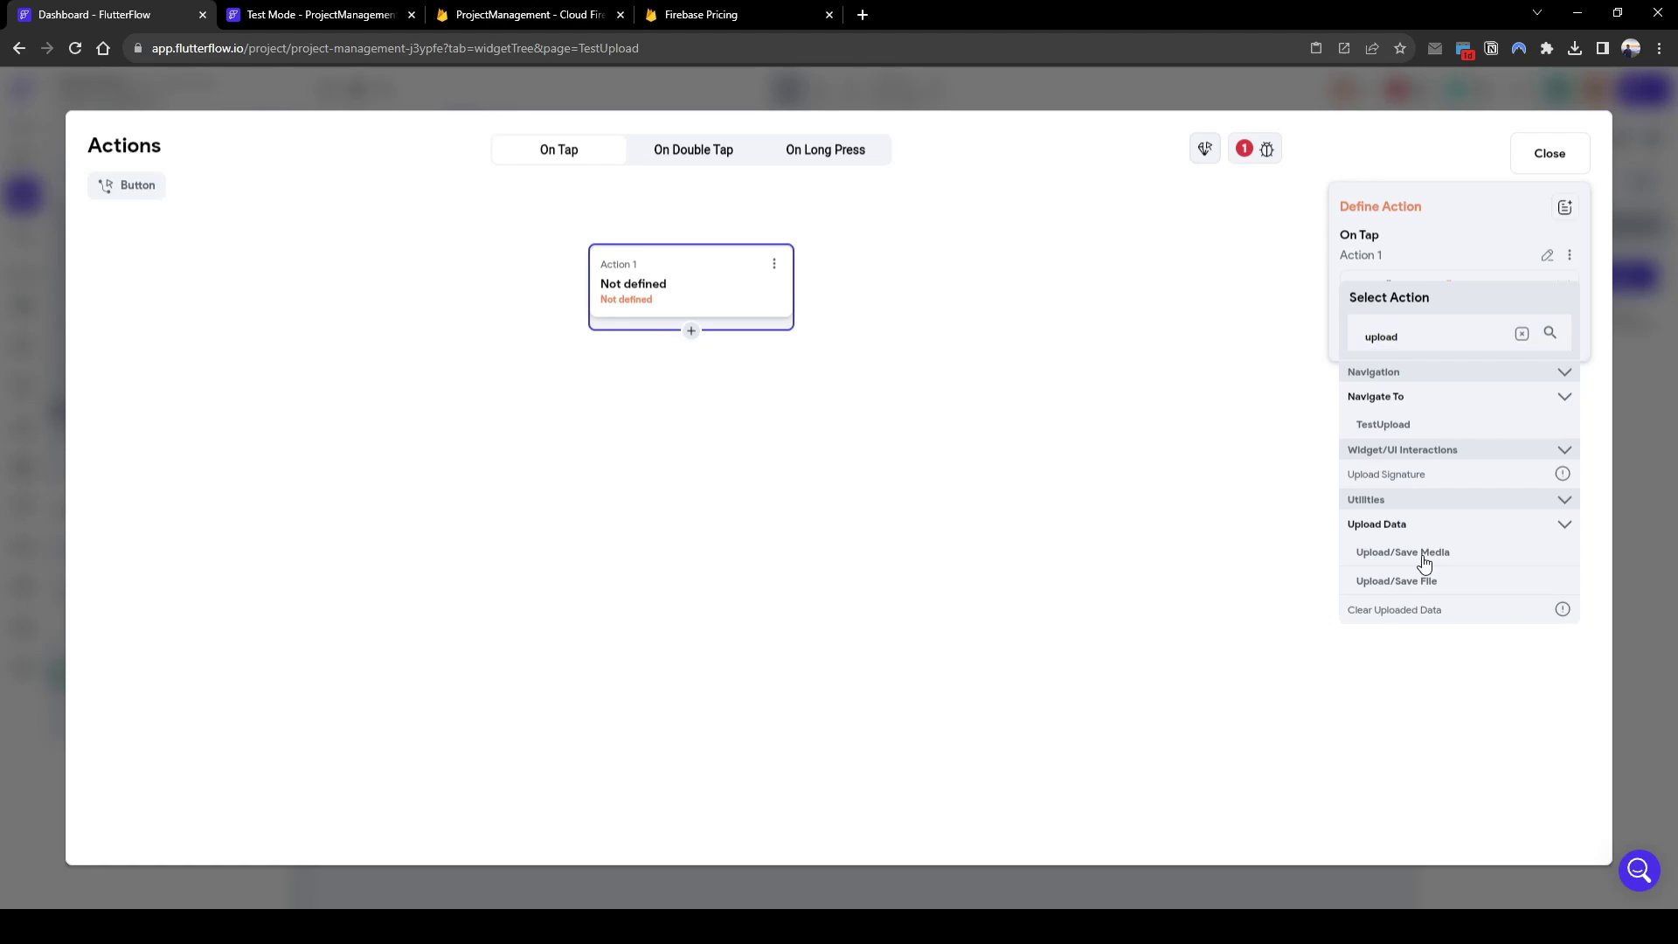
# Step: Set the action's upload type to Local Upload (Widget State) and name its data UploadedDataLocalState
pyautogui.click(1394, 339)
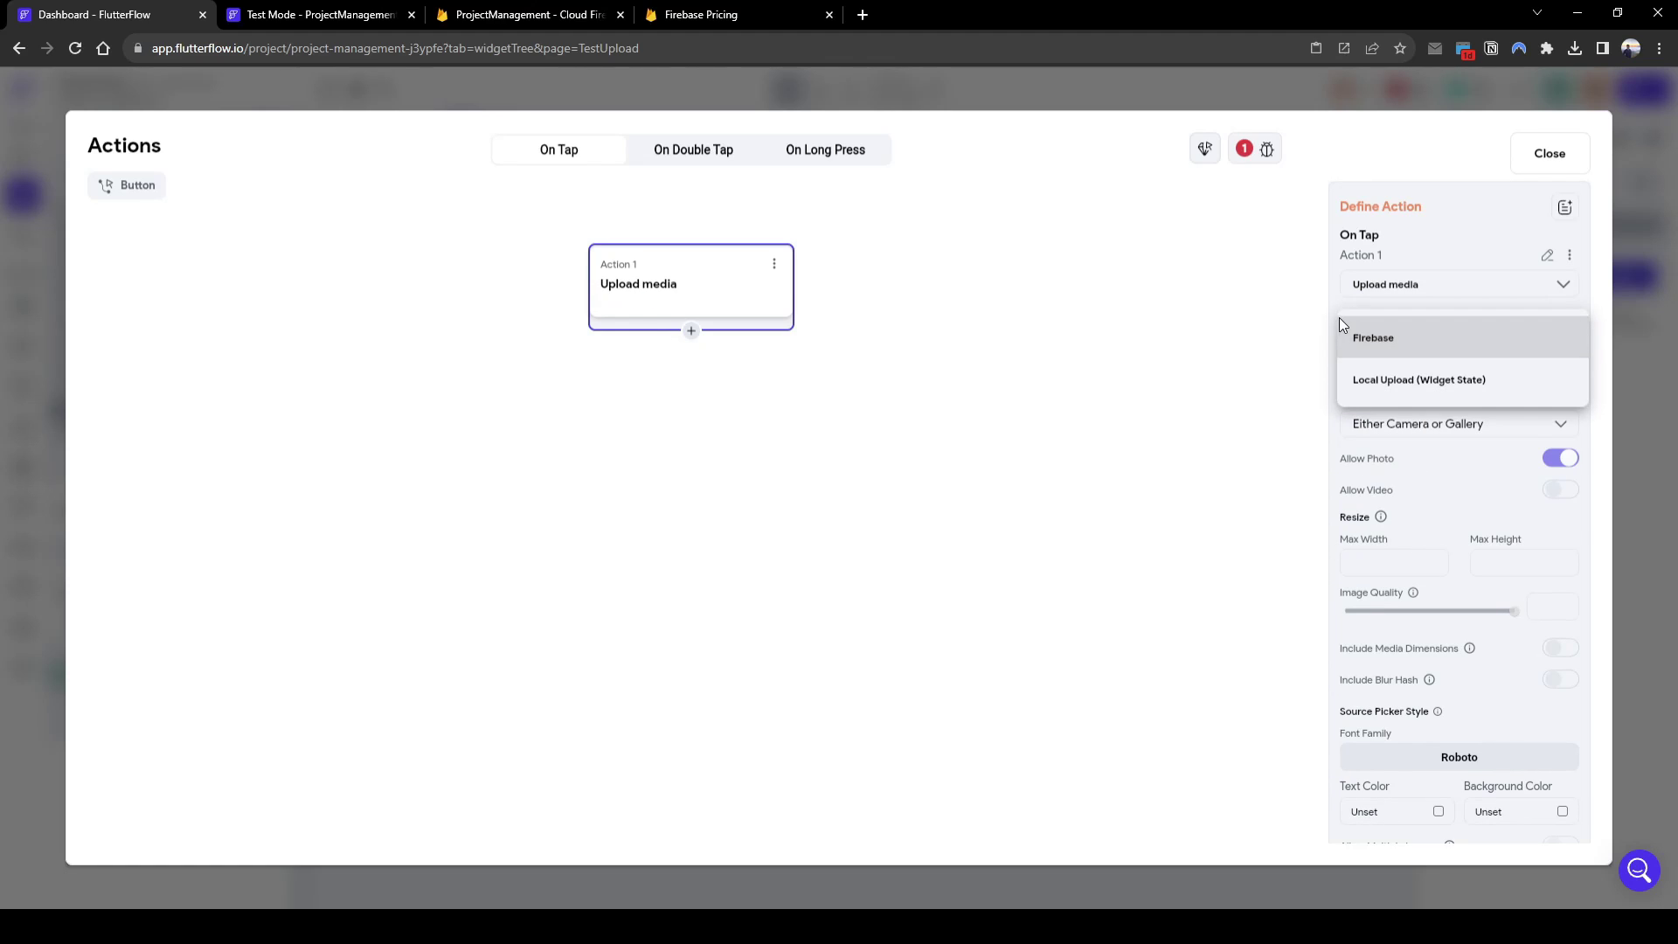
pyautogui.click(1393, 391)
pyautogui.scroll(-2, 1423, 512)
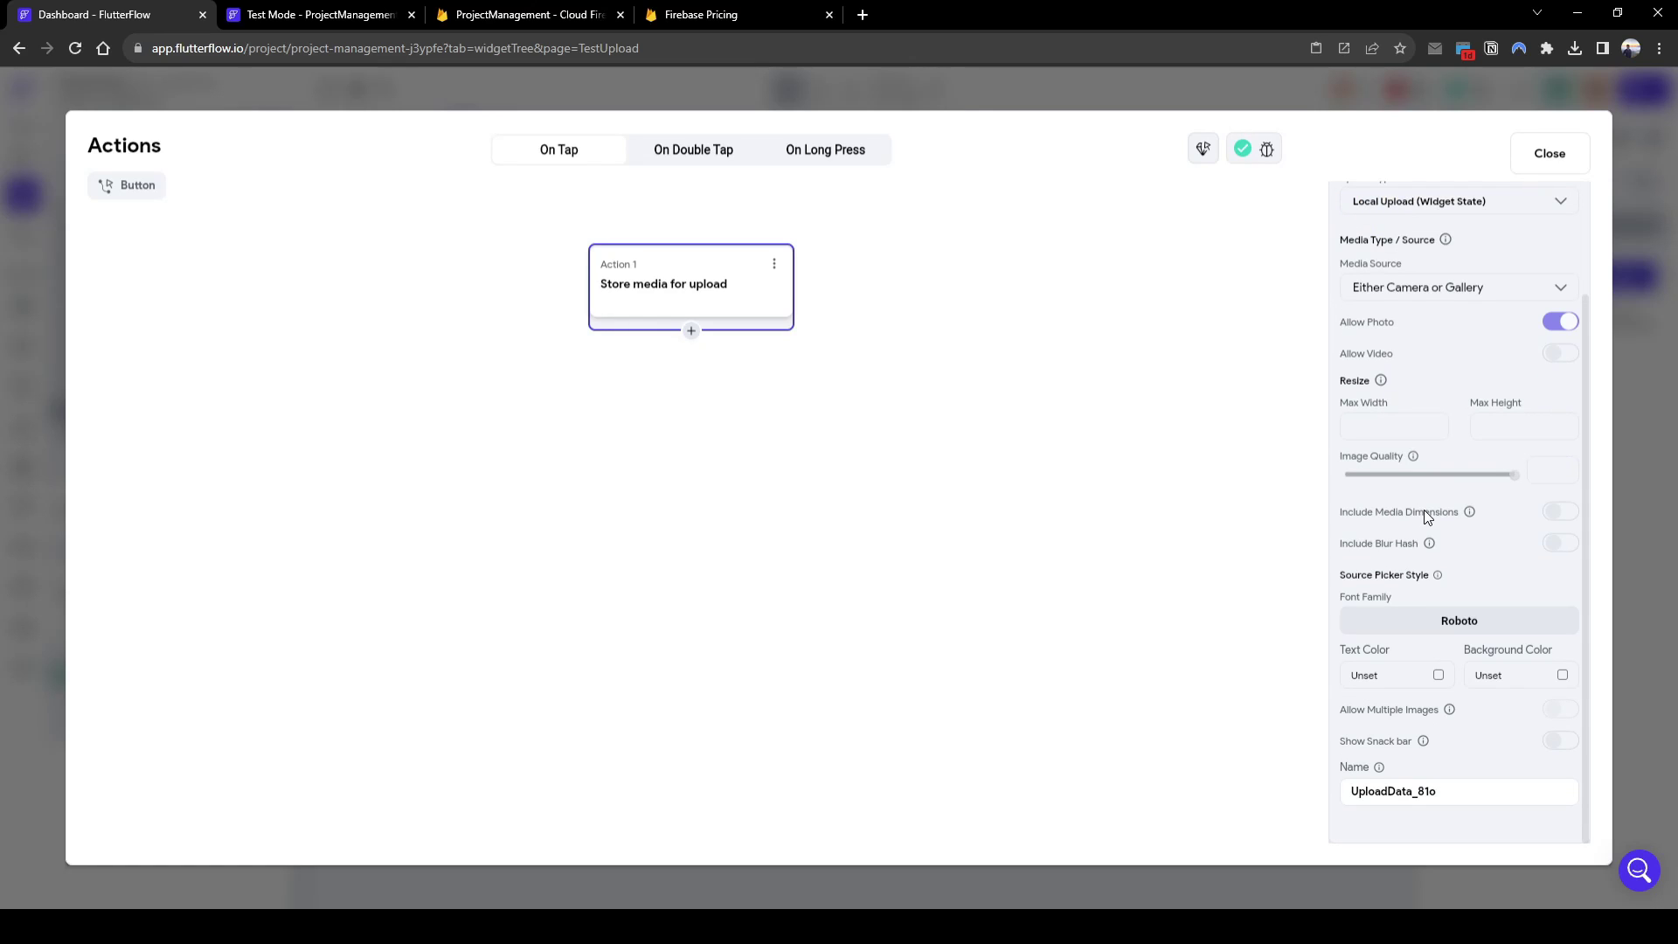
pyautogui.moveTo(1443, 790); pyautogui.dragTo(1269, 774)
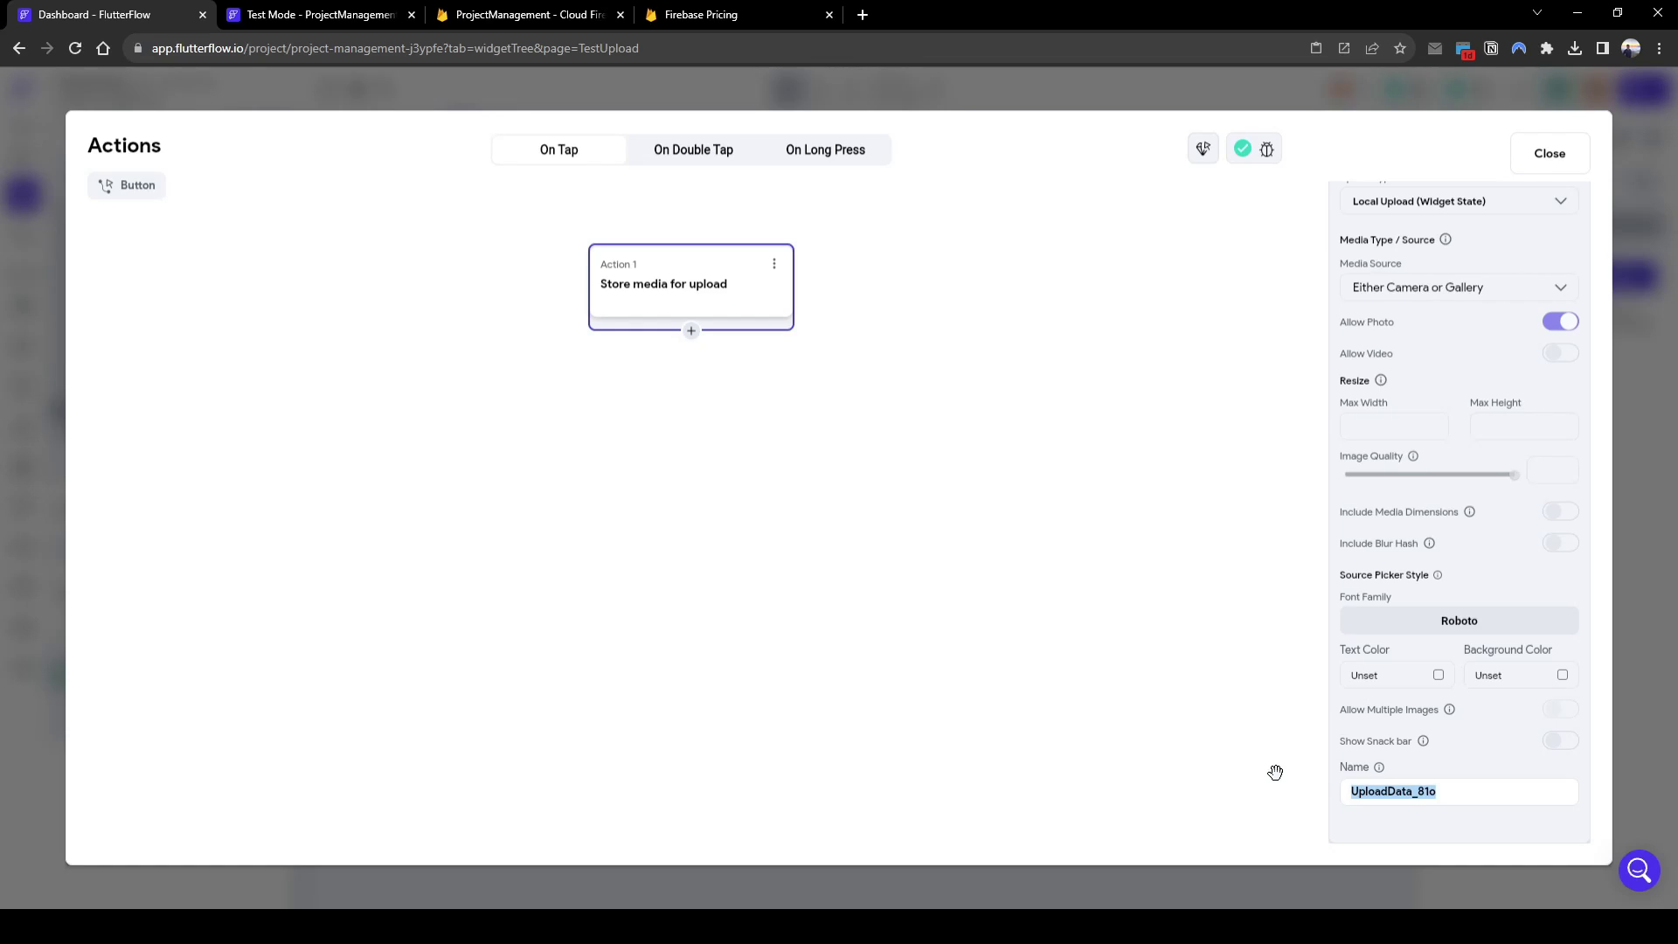
pyautogui.write('UploadedDataLocalState')
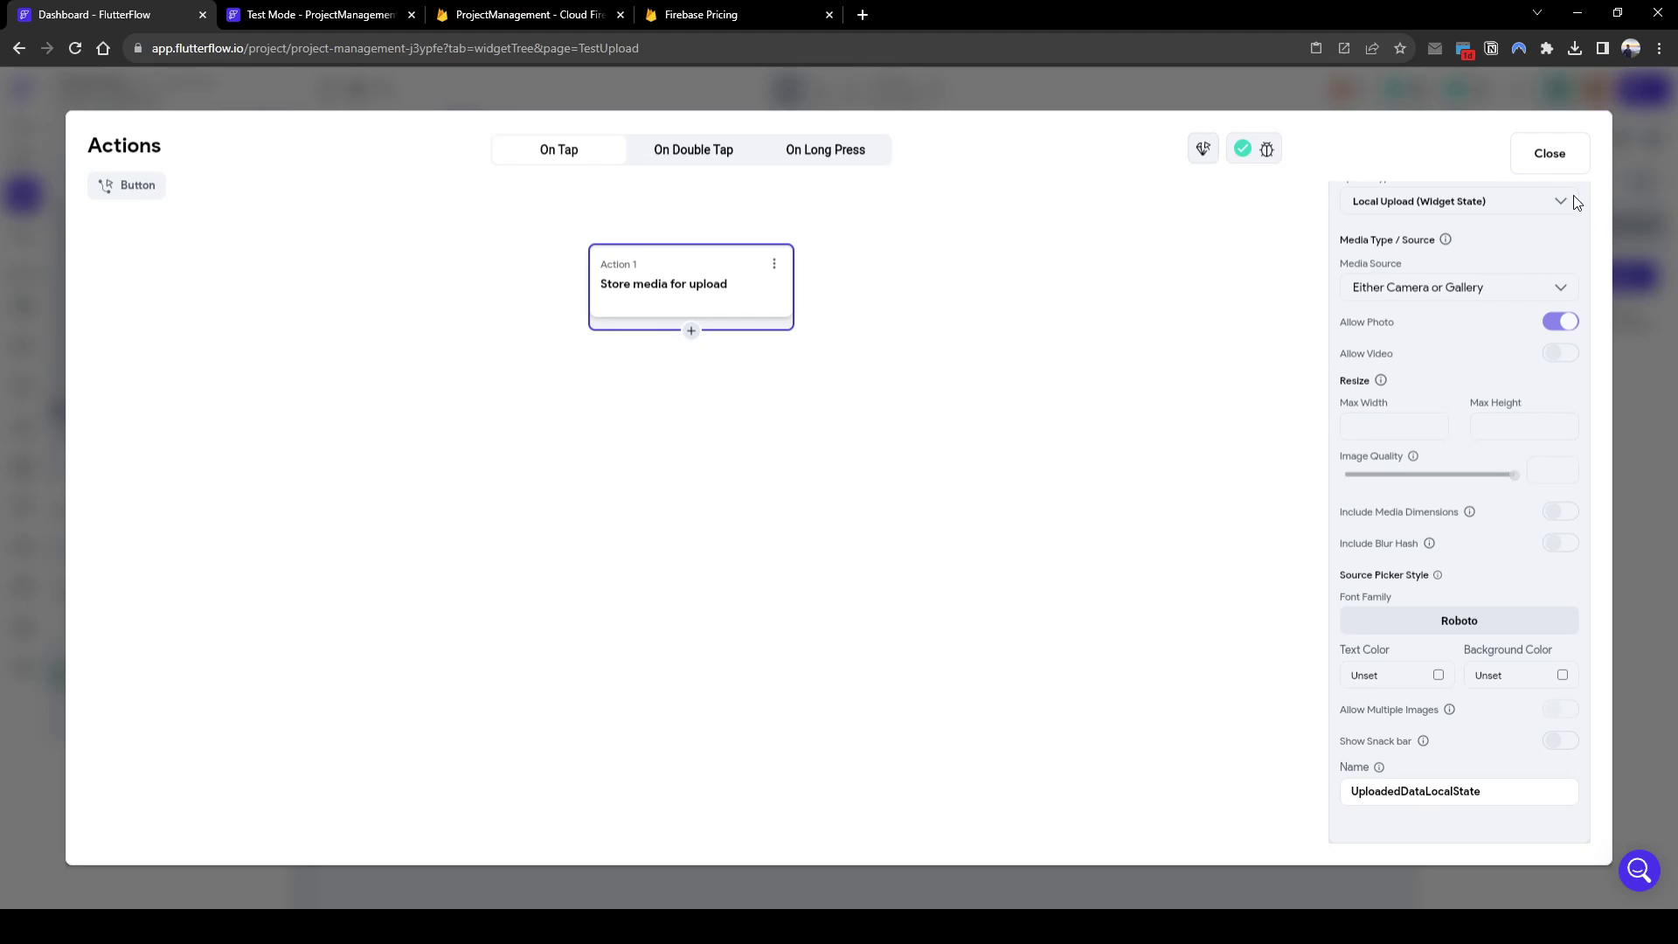
pyautogui.click(1548, 154)
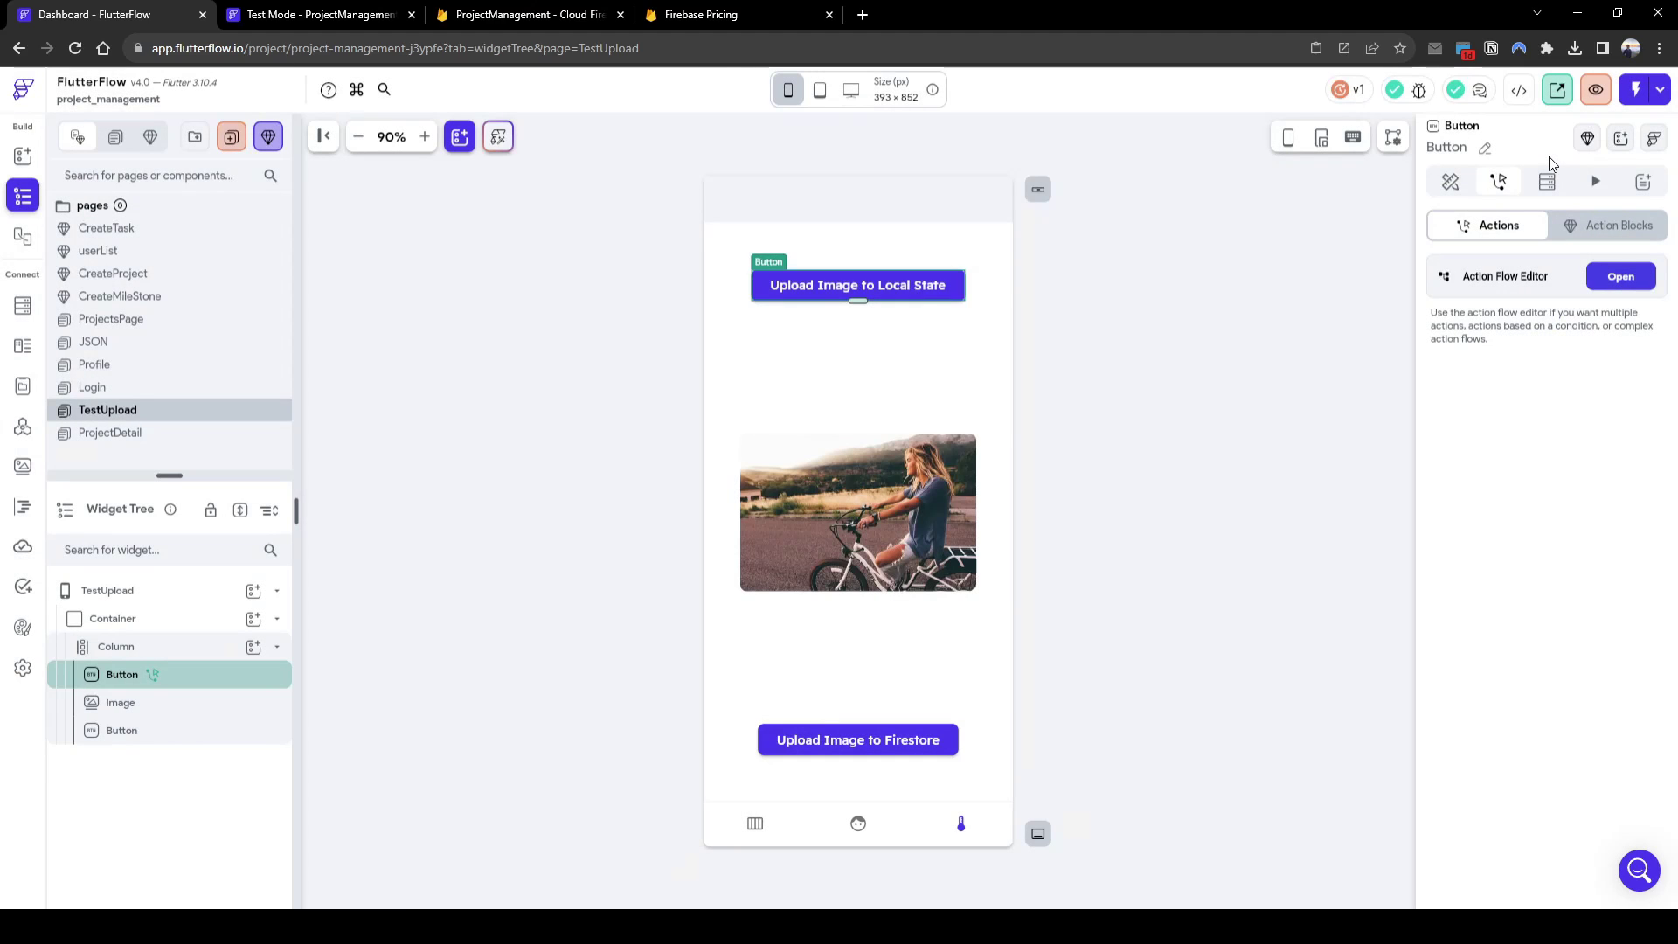
# Step: Set the TestUpload image's type to Uploaded file and bind it to the Uploaded Local File widget state
pyautogui.click(915, 505)
pyautogui.scroll(-3, 1534, 680)
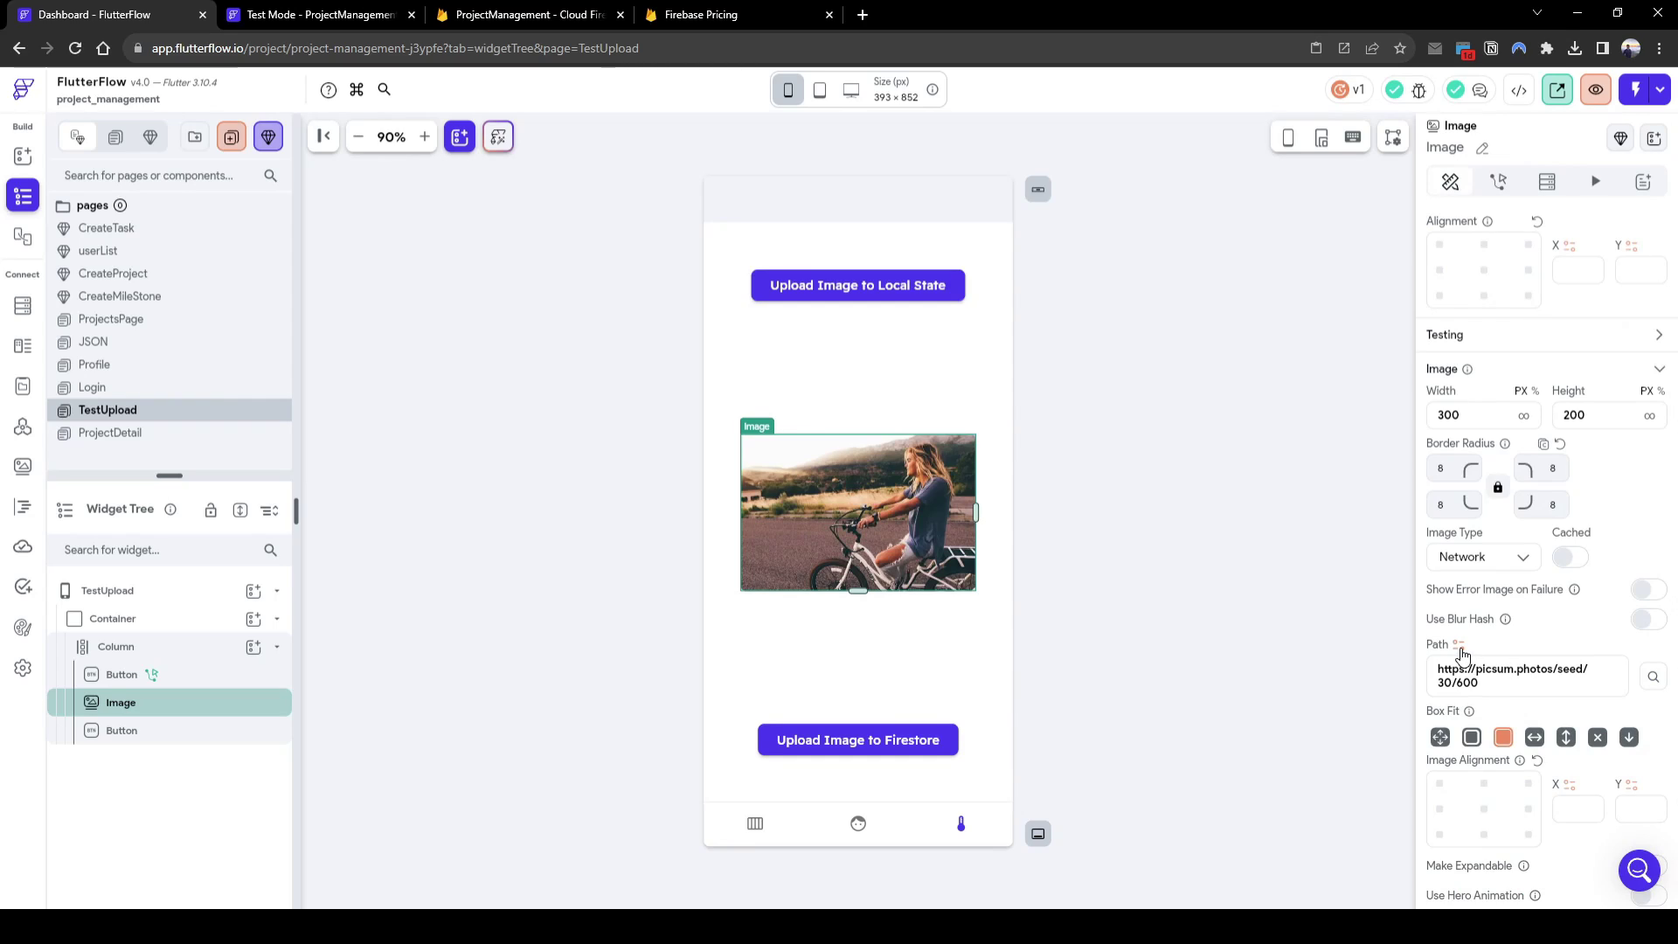
pyautogui.click(1482, 568)
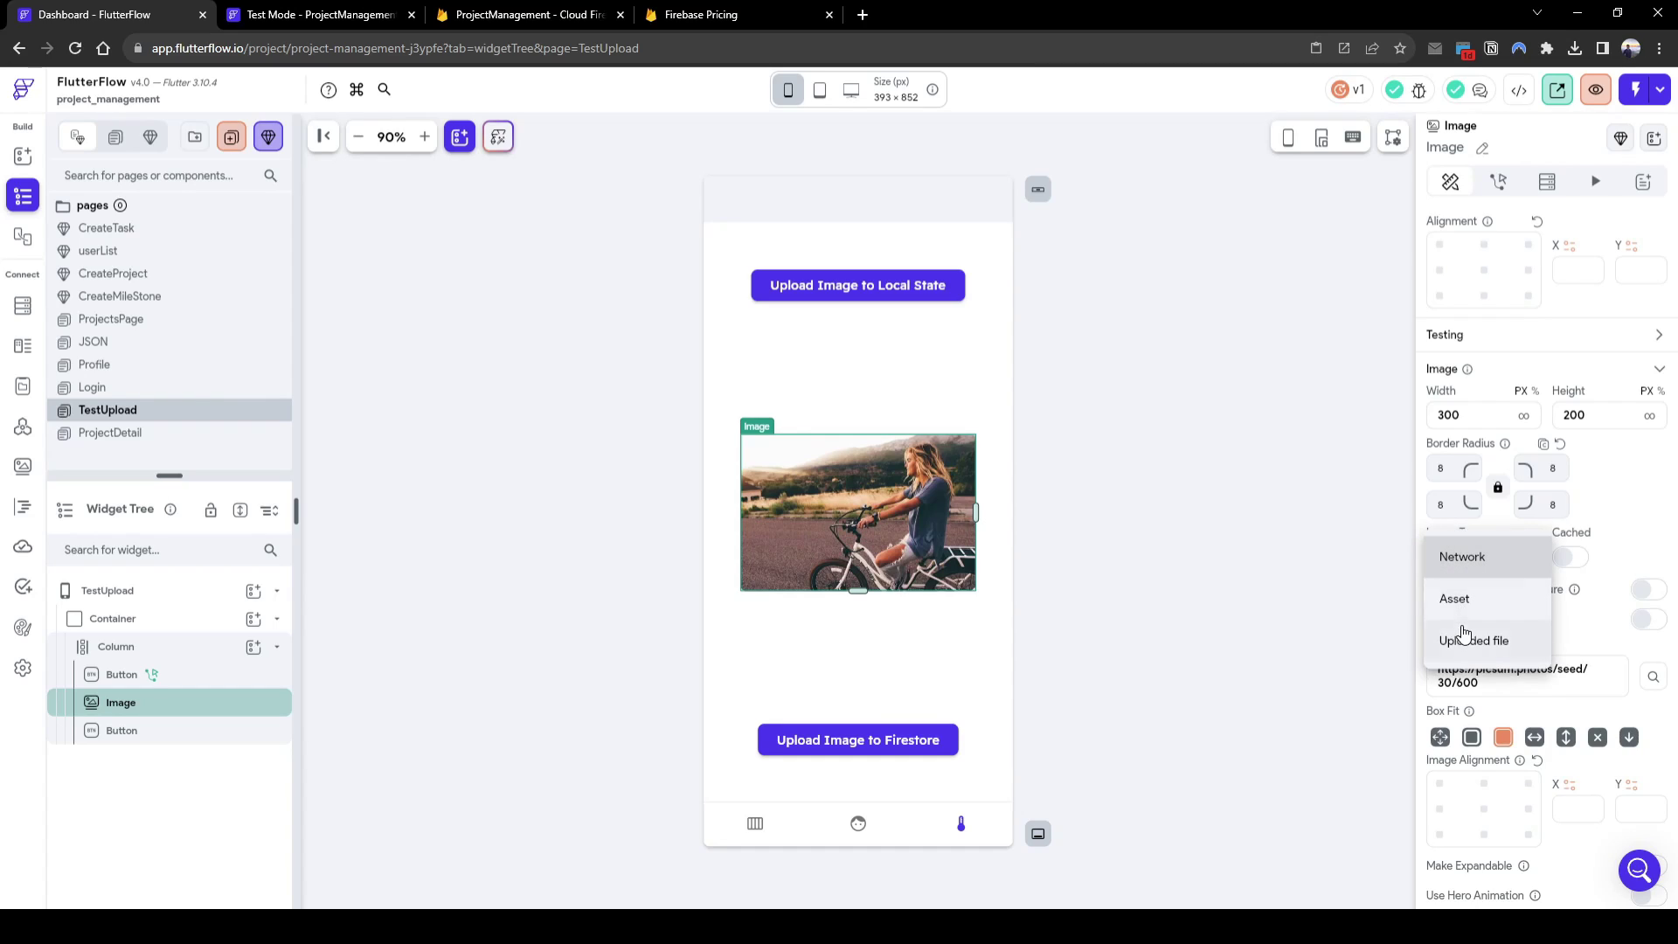
pyautogui.click(1466, 638)
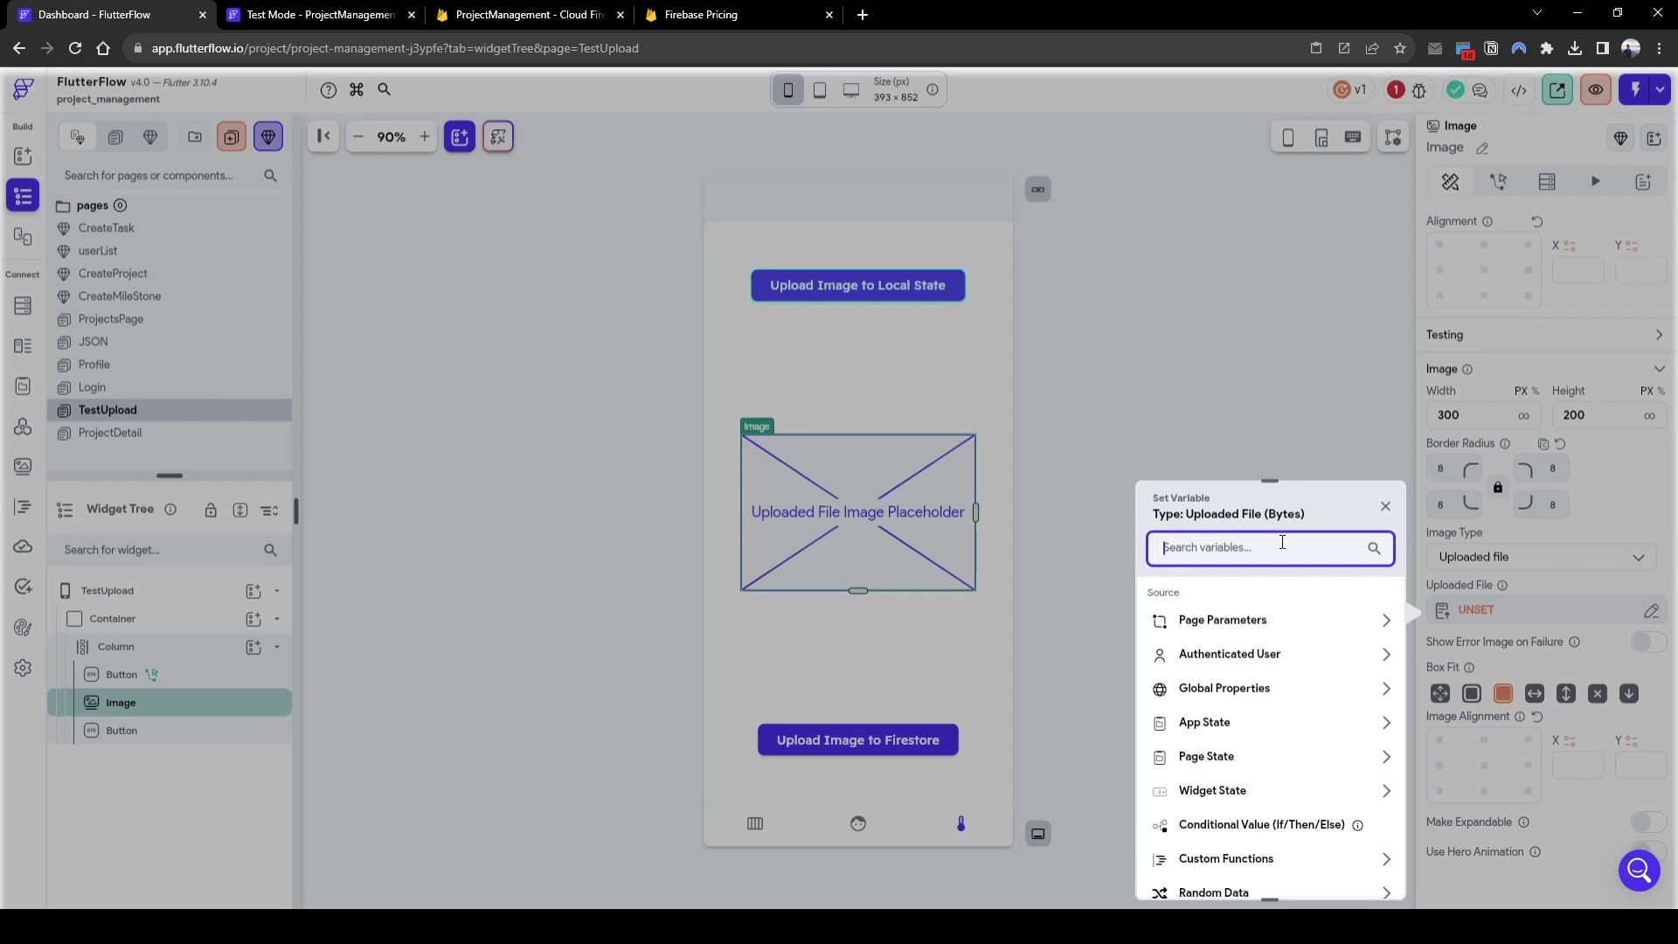
pyautogui.write('upload')
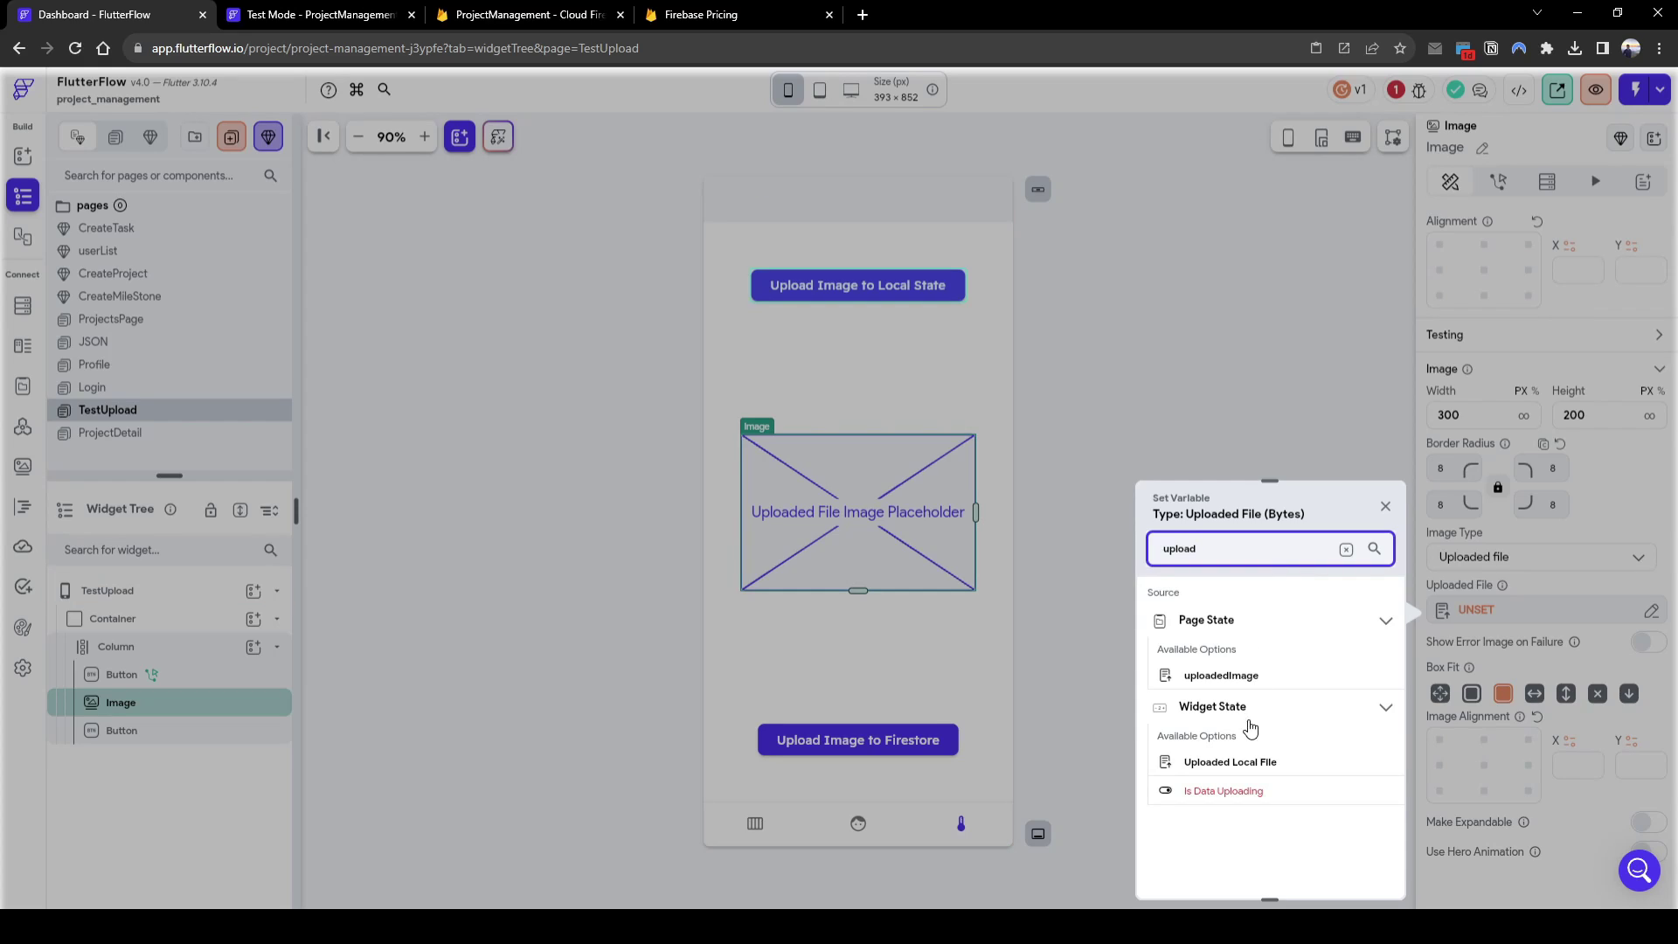
pyautogui.click(1282, 772)
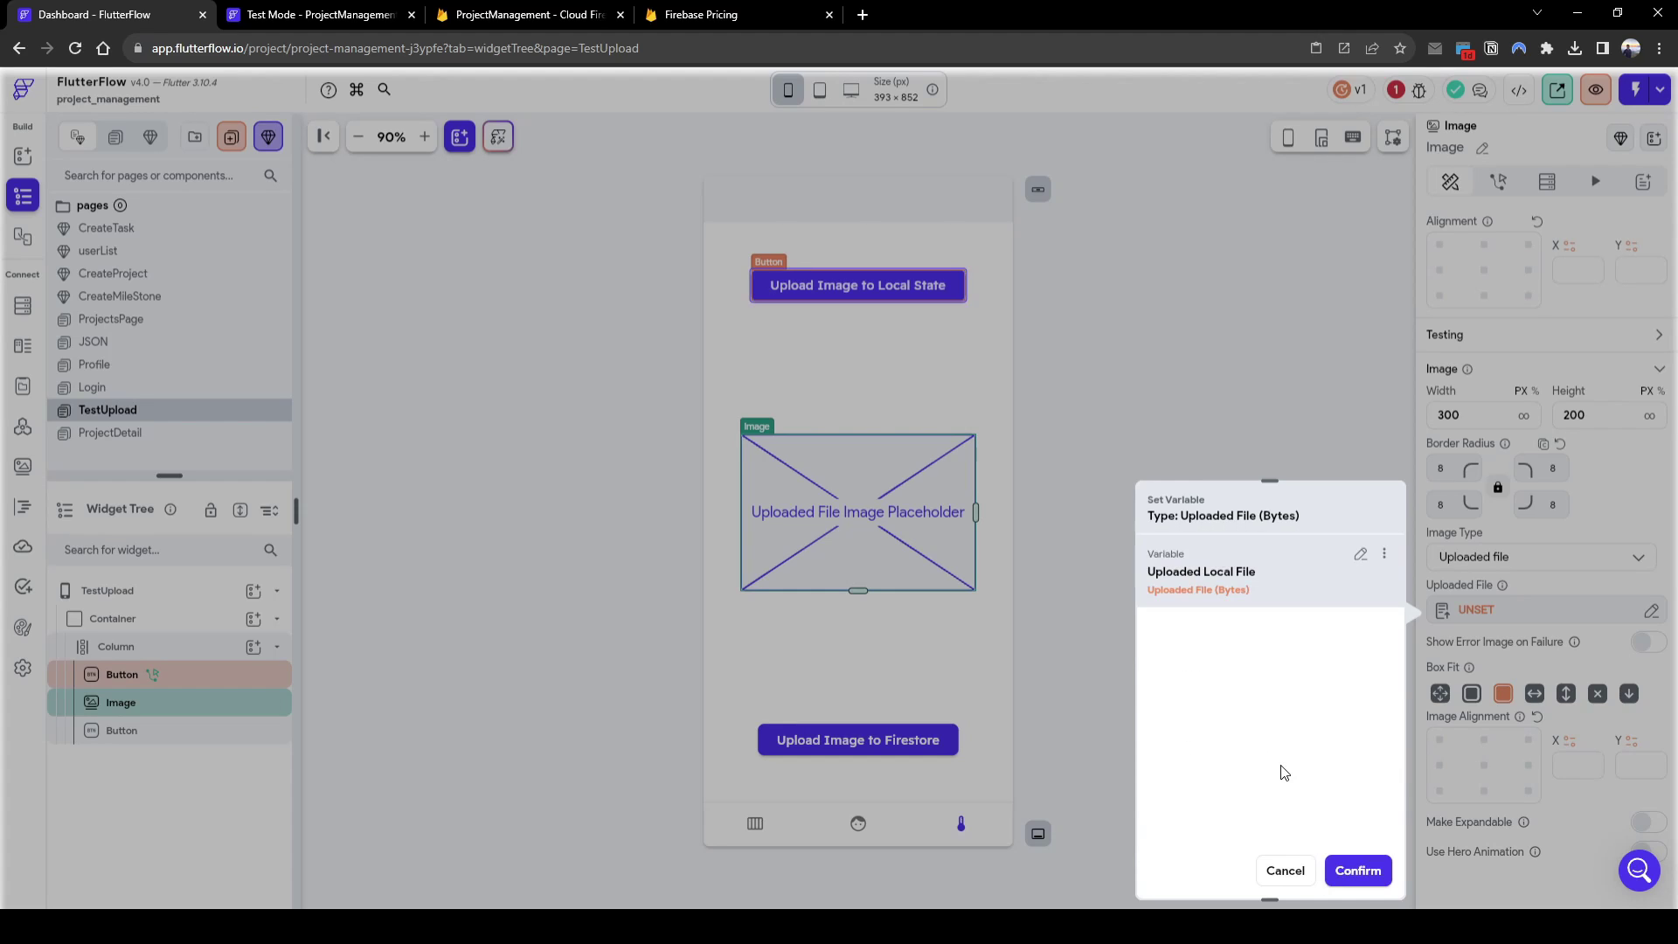
pyautogui.click(1359, 869)
pyautogui.click(1203, 693)
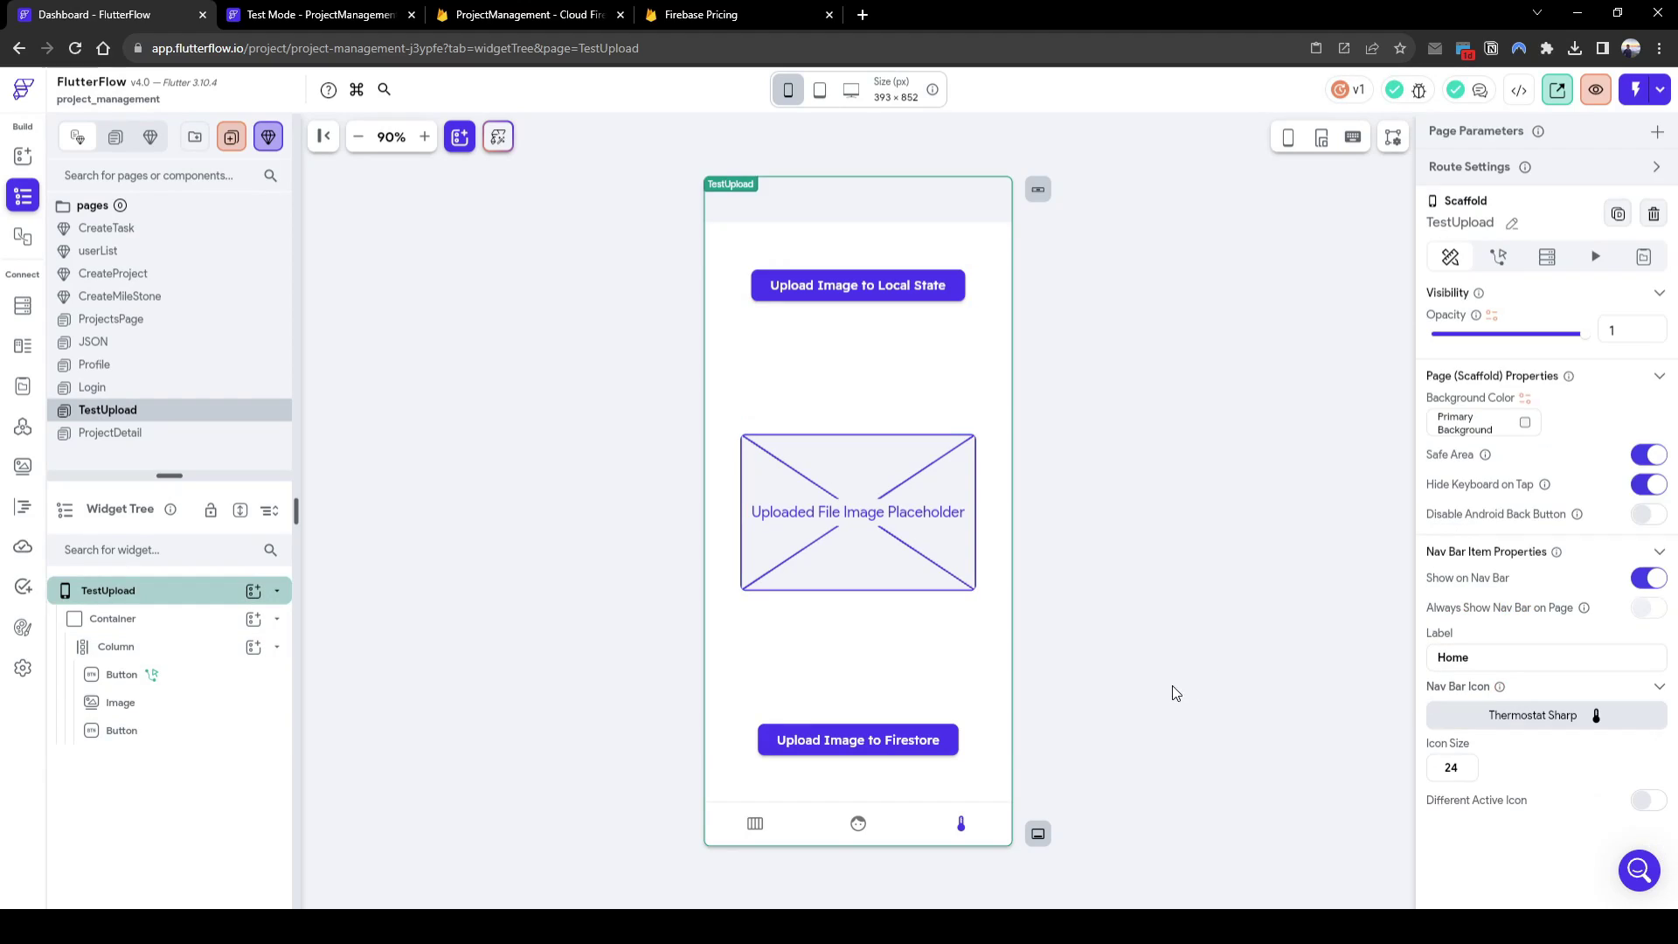
# Step: Add an On Tap Upload/Save Media action to the "Upload Image to Firestore" button
pyautogui.click(861, 743)
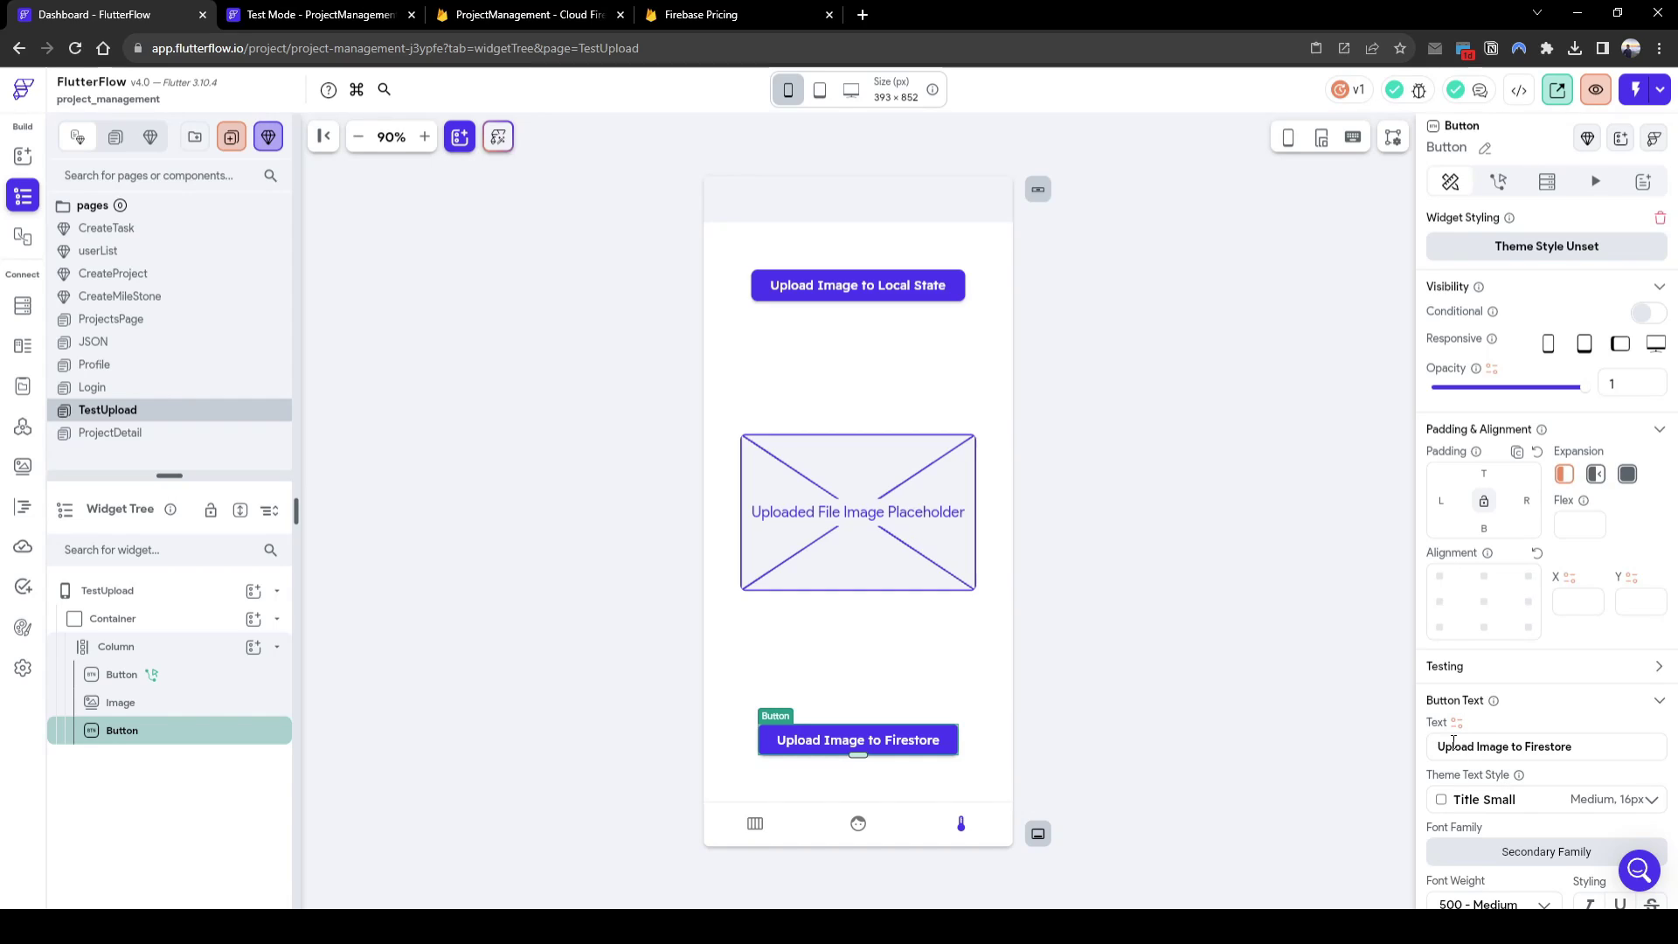
pyautogui.click(1498, 181)
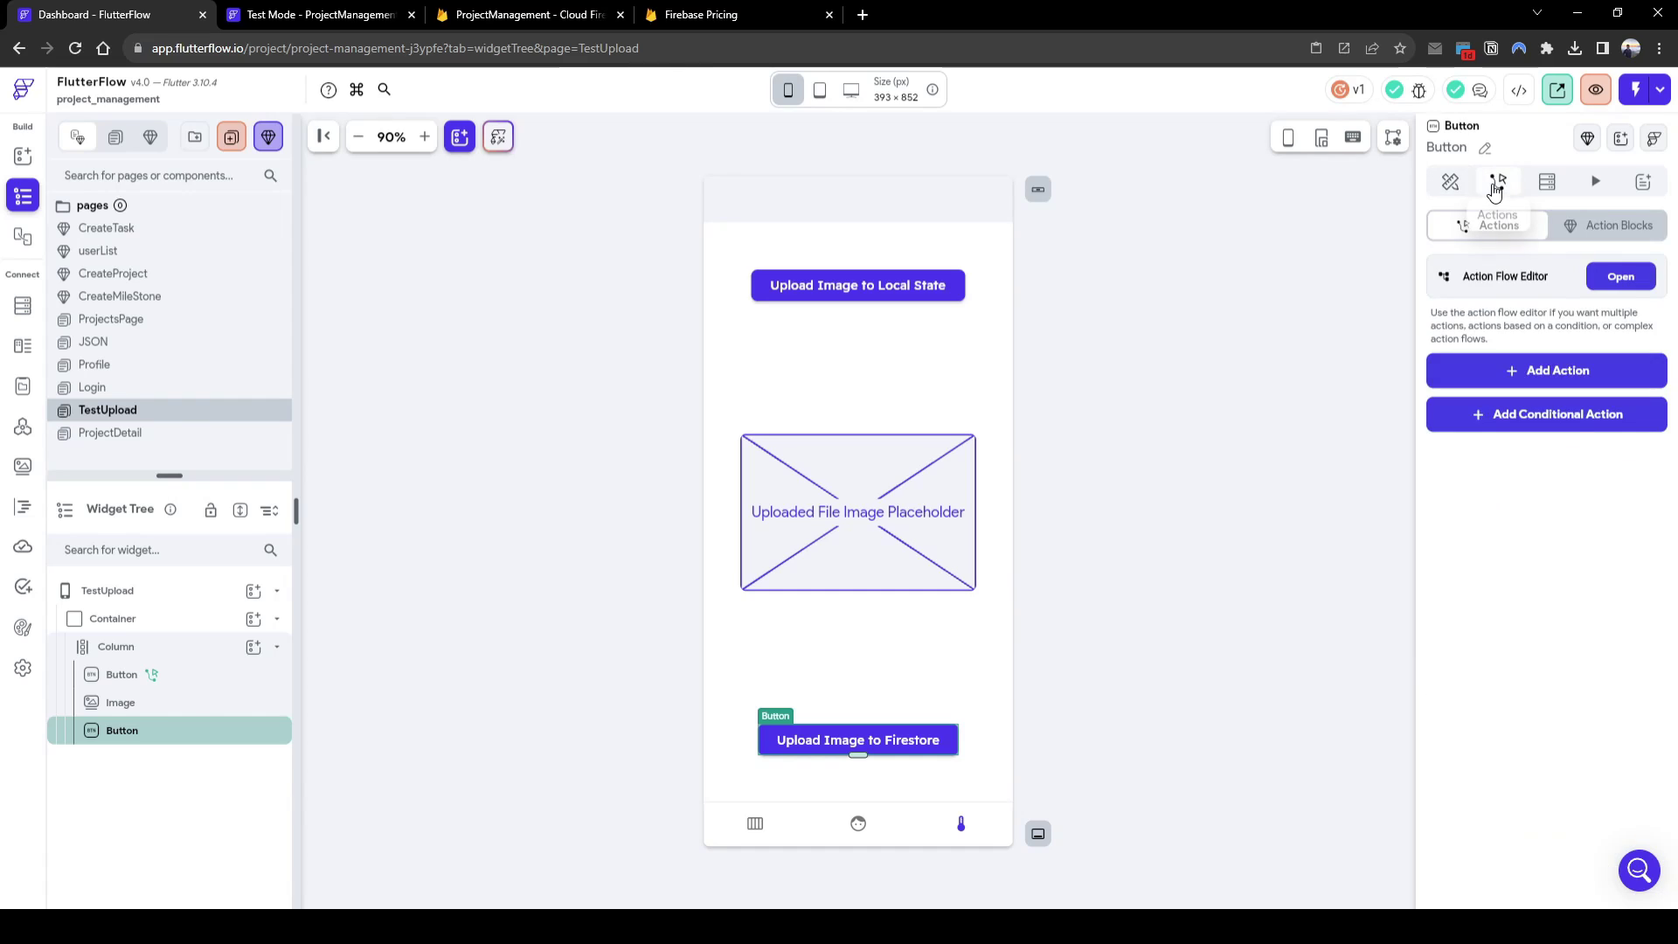
pyautogui.click(1617, 277)
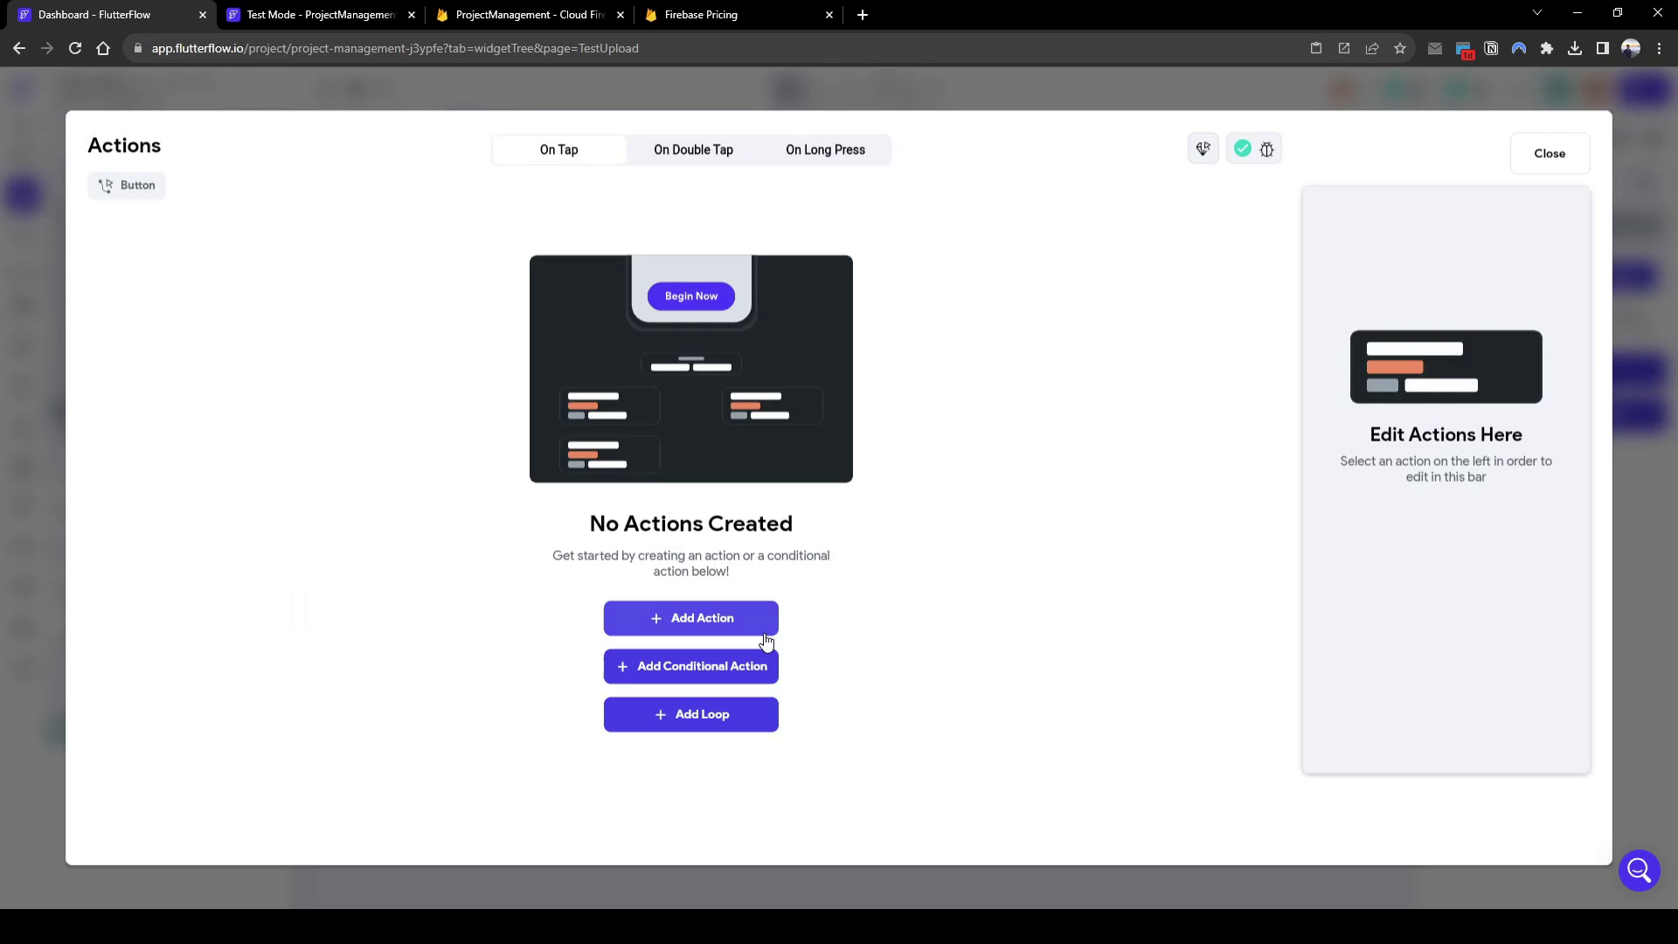
pyautogui.click(765, 633)
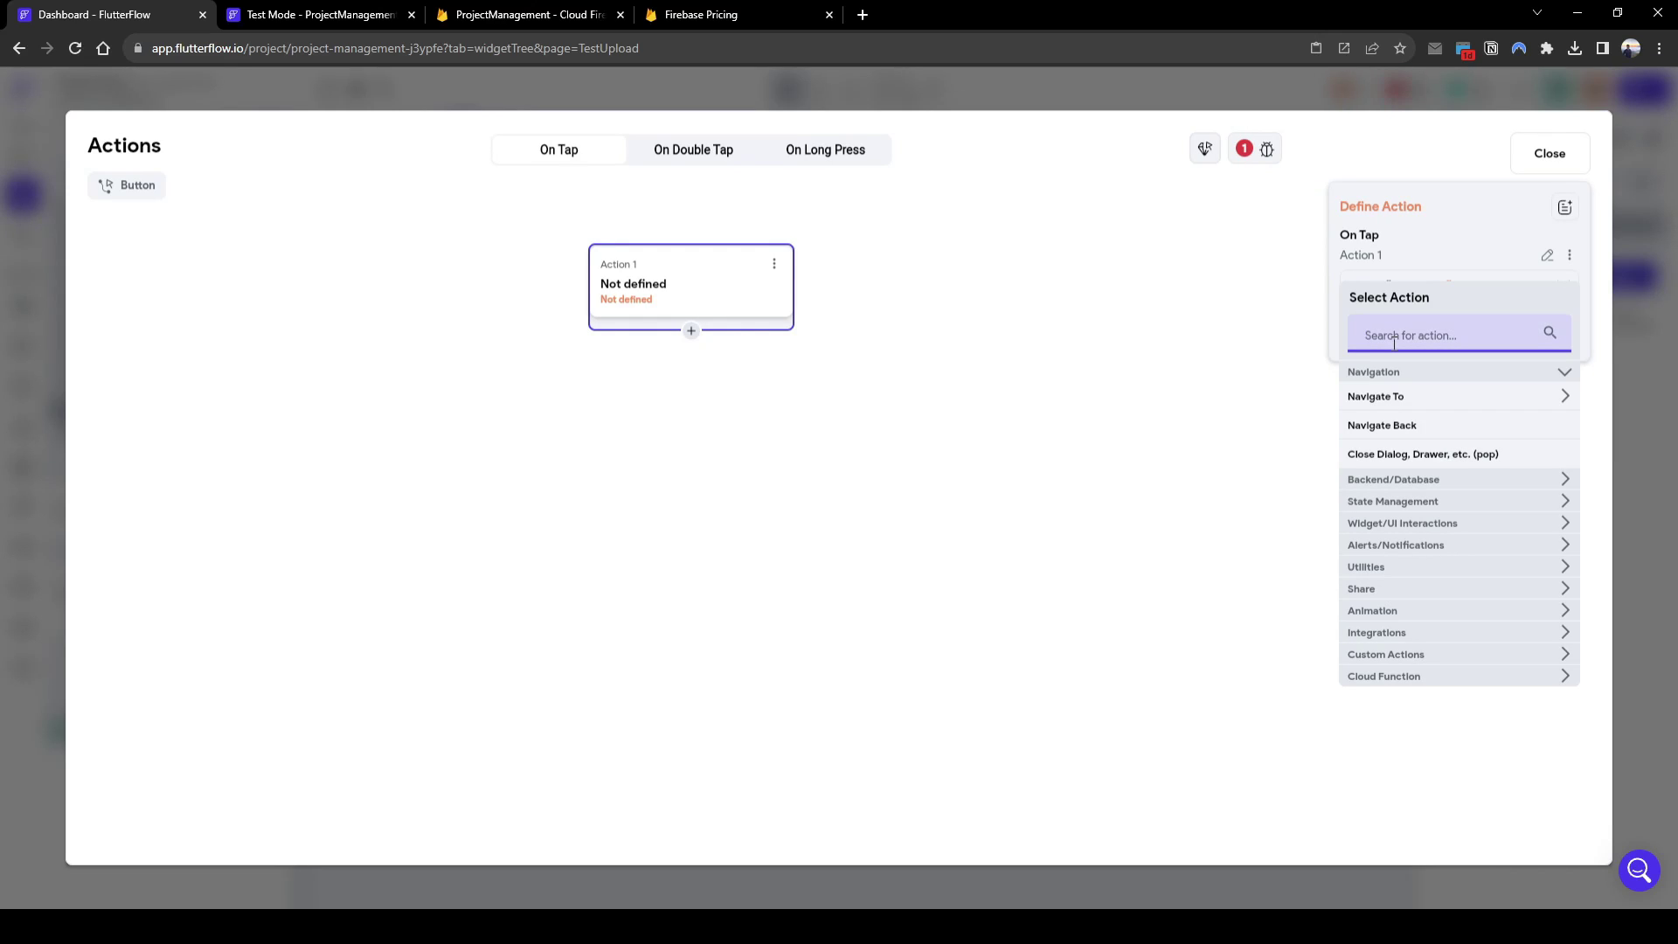
pyautogui.write('upload')
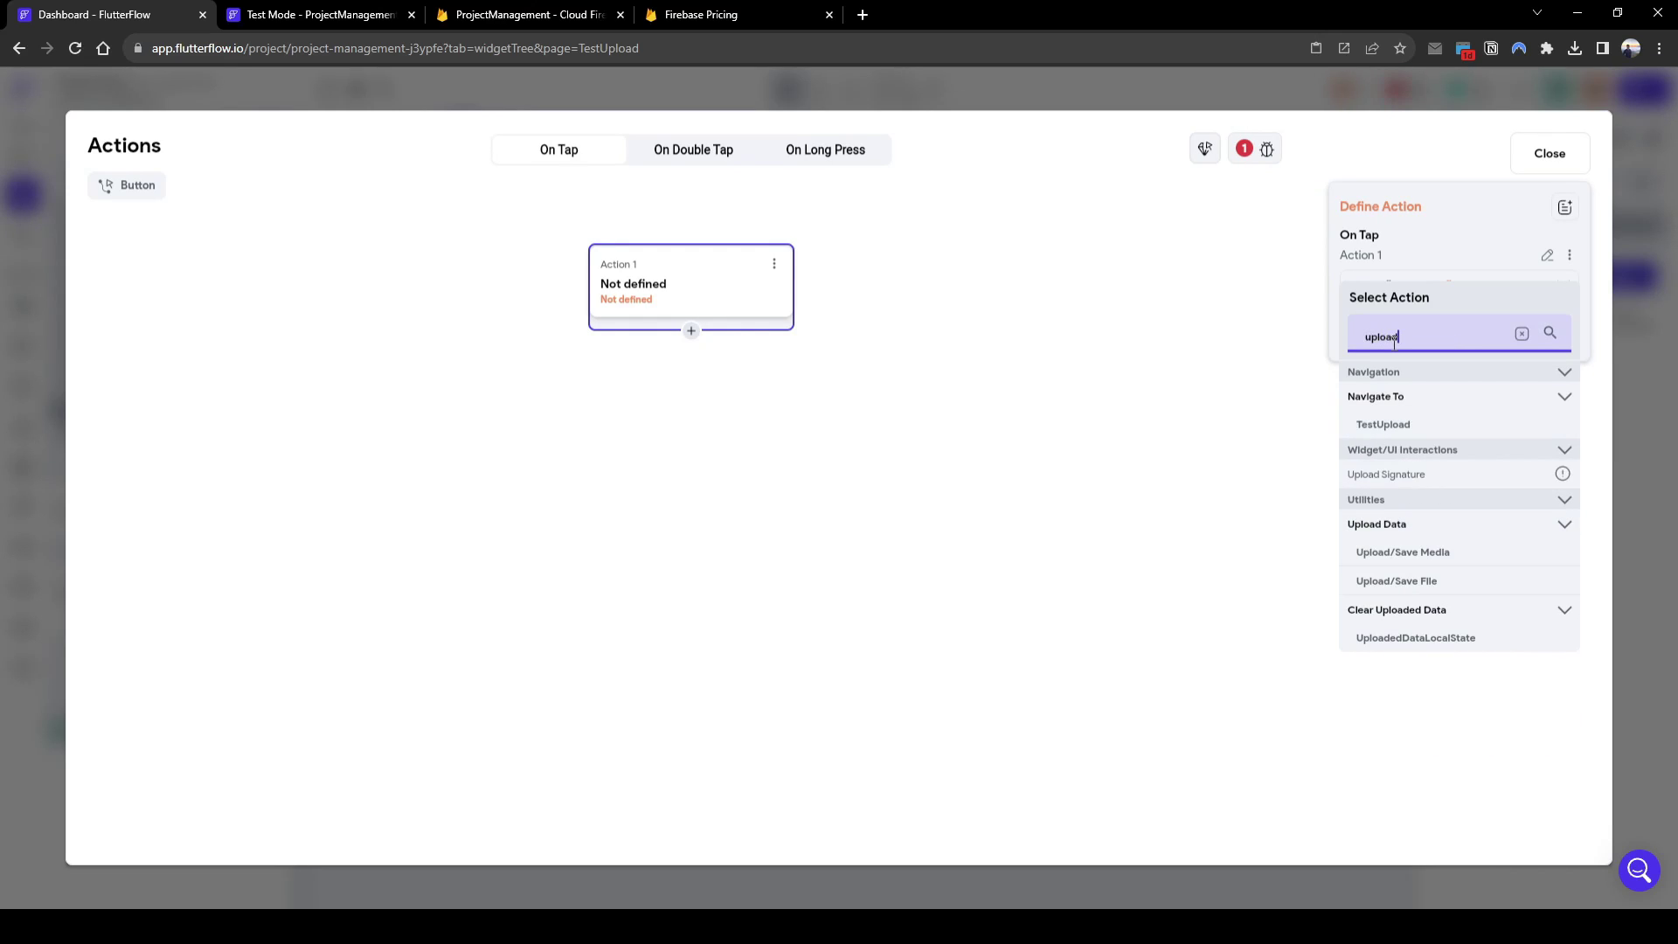
pyautogui.click(1455, 553)
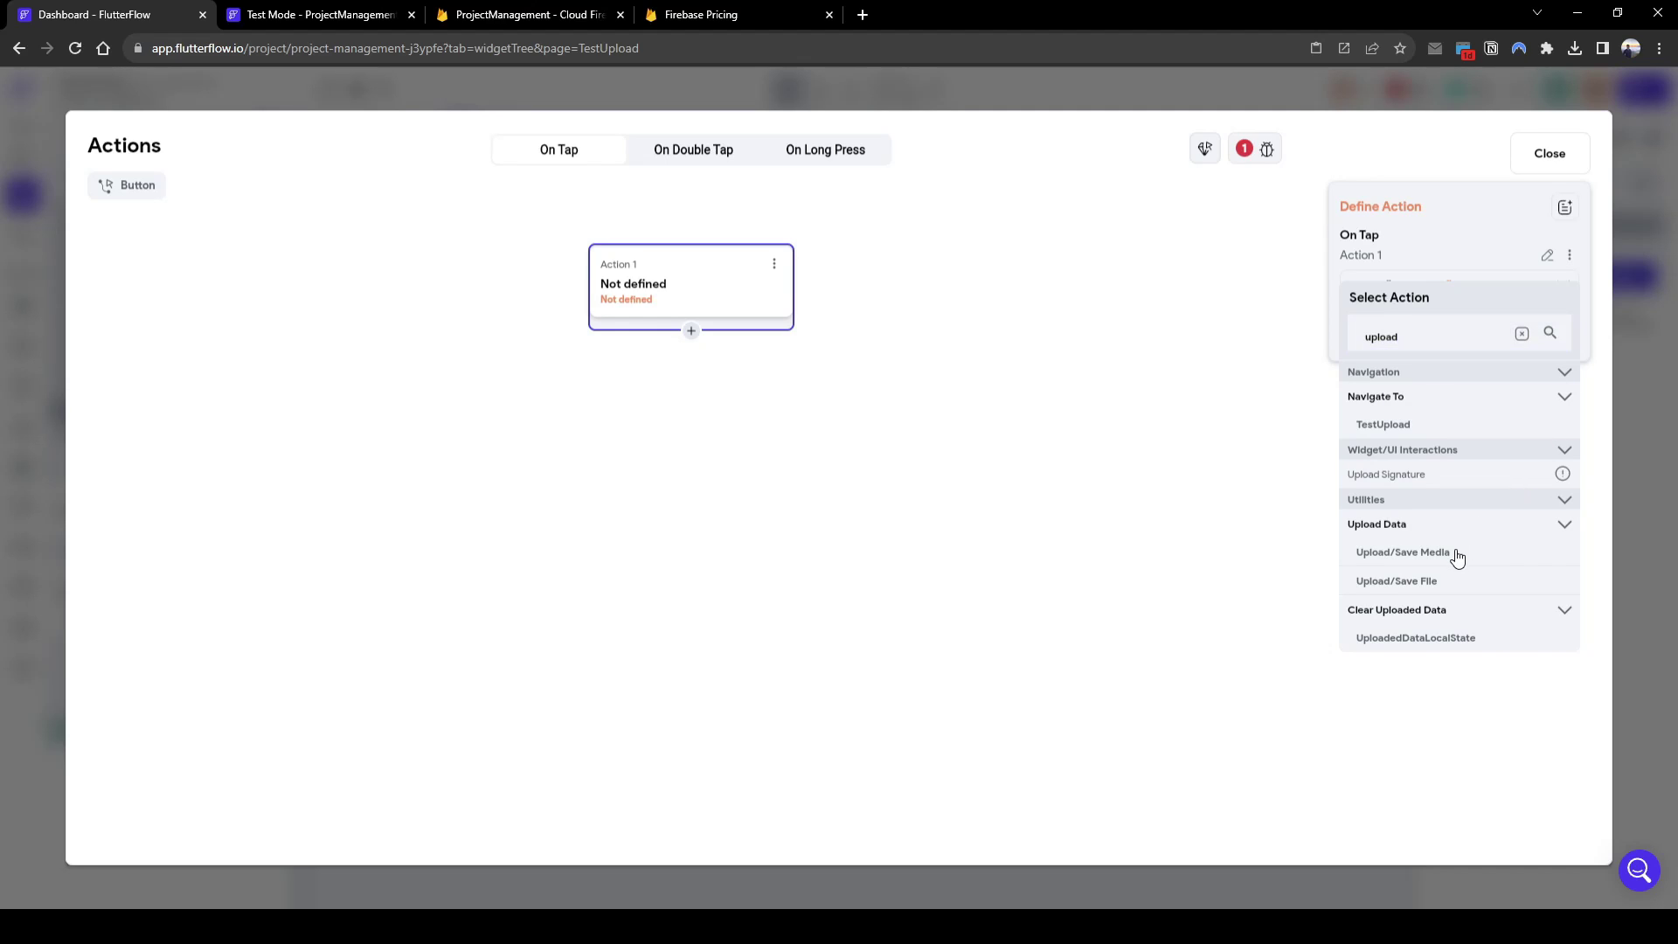
# Step: Set the action's upload type to Firebase, media source to Uploaded Media, and file to upload to Uploaded Local File 1
pyautogui.click(1422, 346)
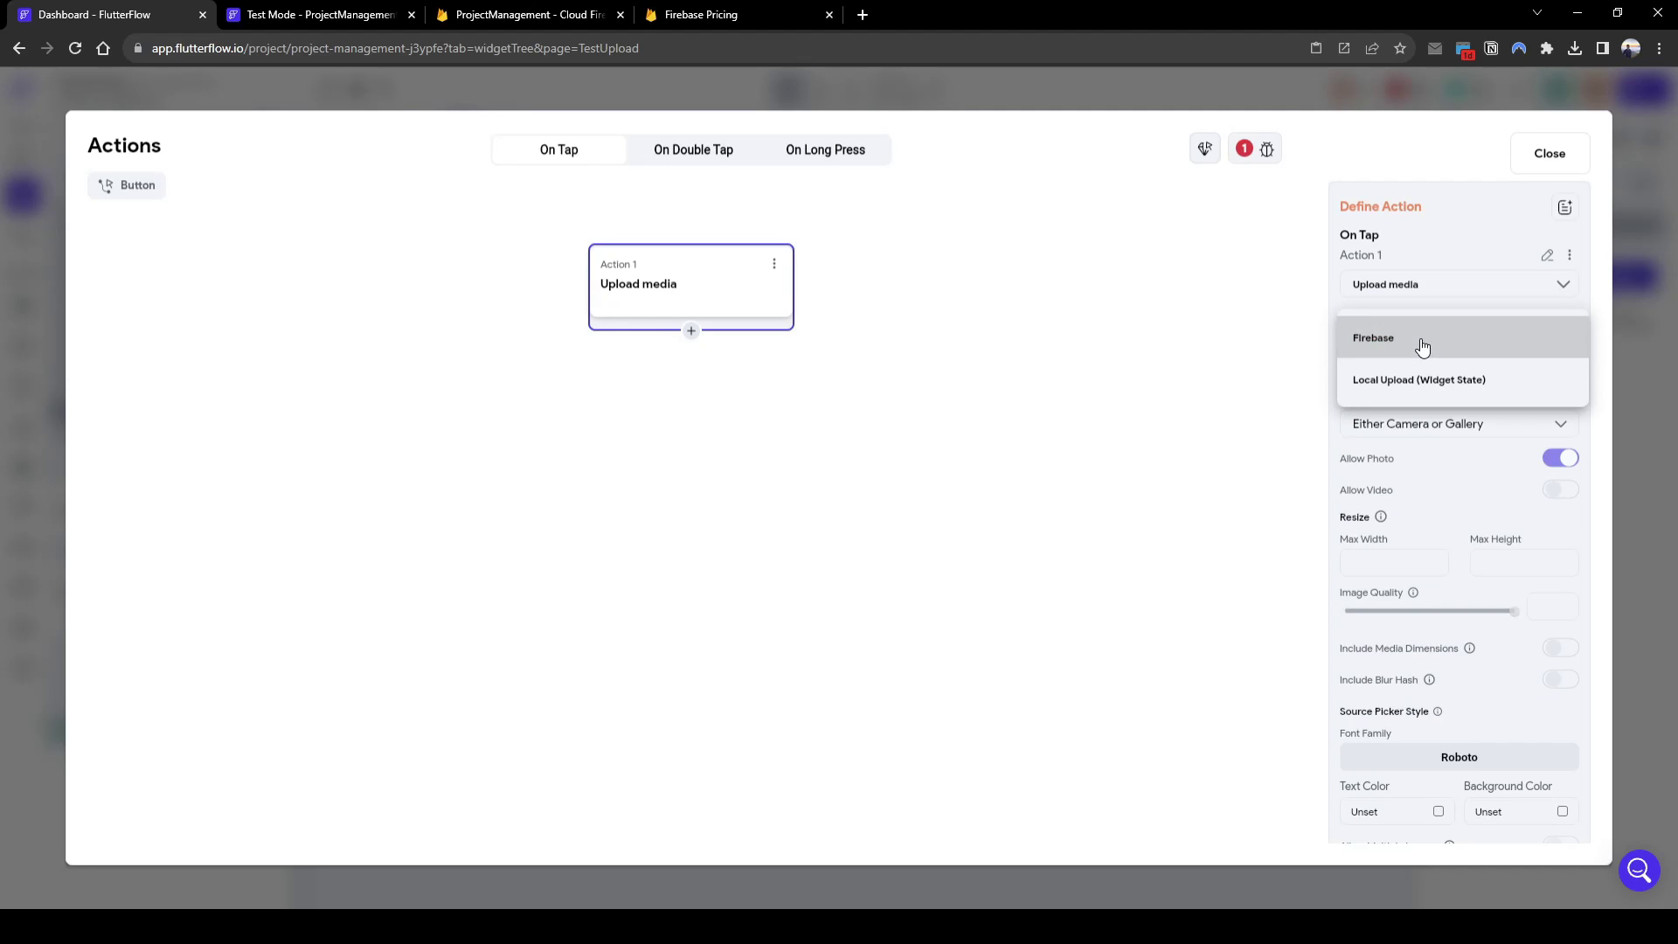
pyautogui.click(1422, 346)
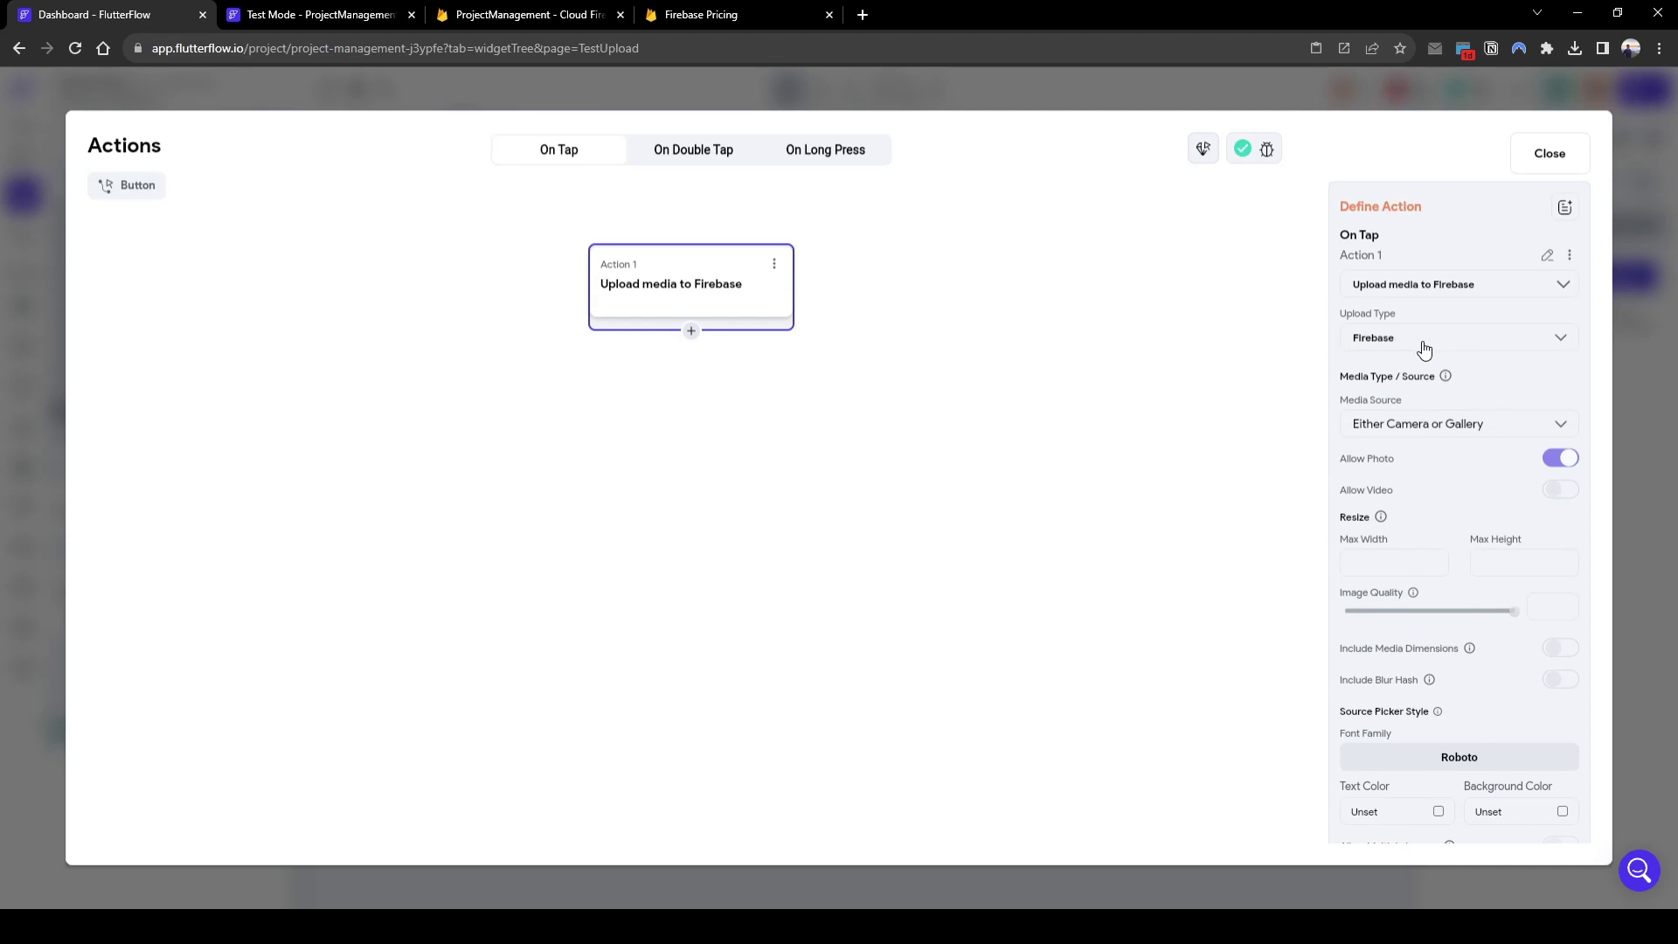
pyautogui.click(1418, 432)
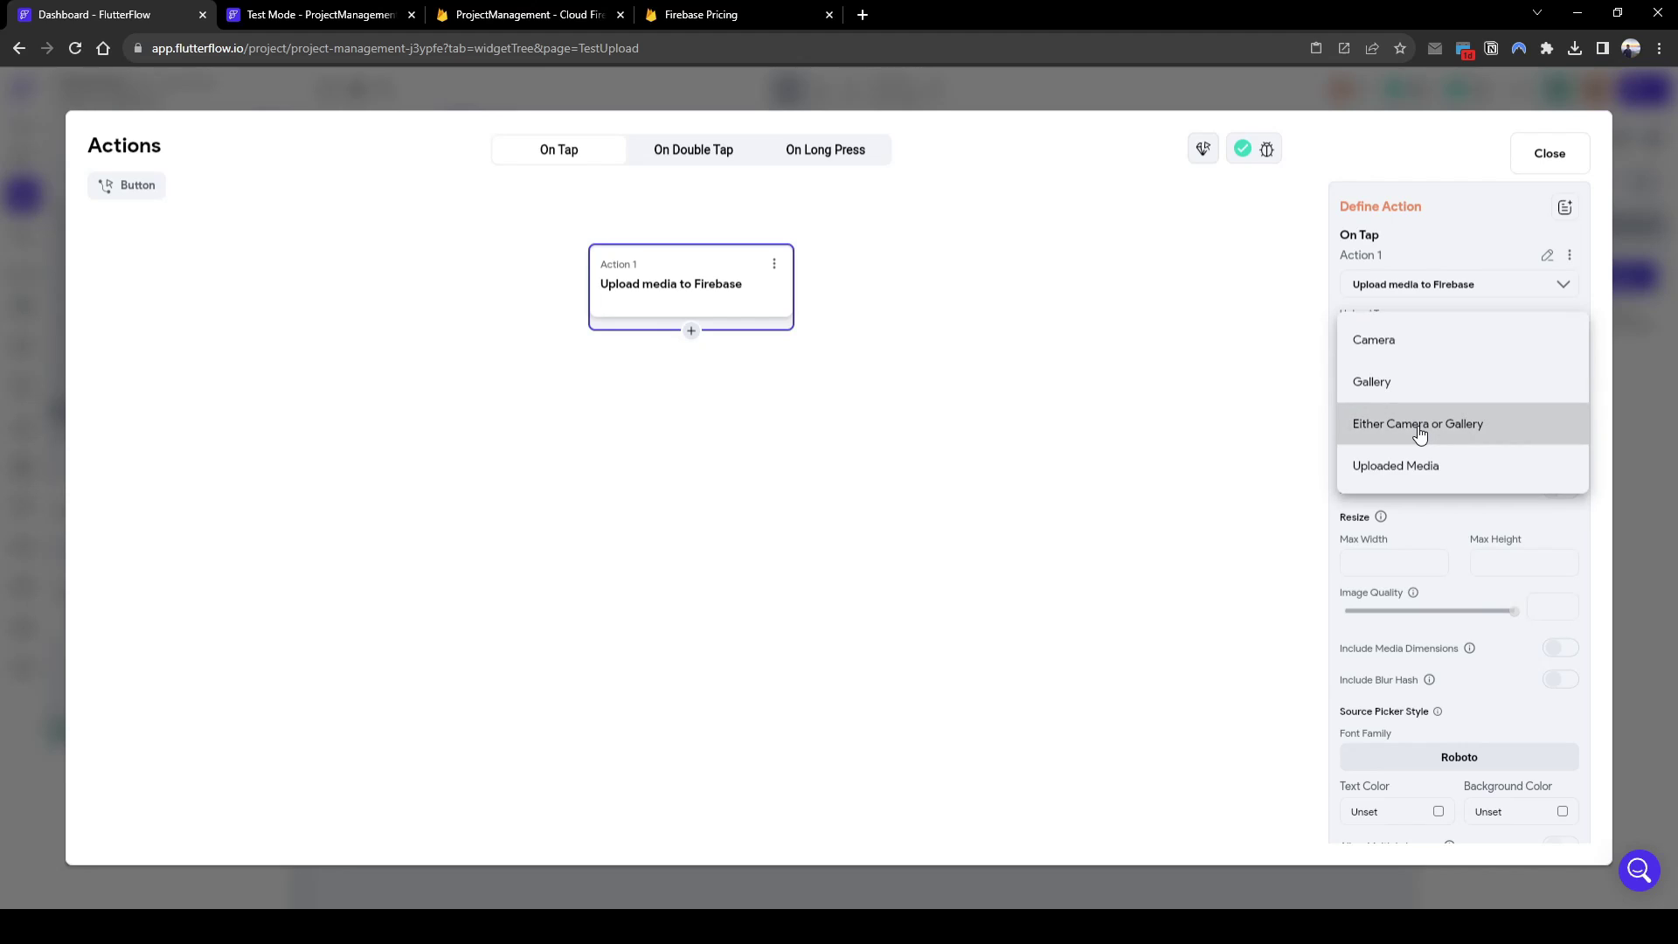
pyautogui.click(1446, 469)
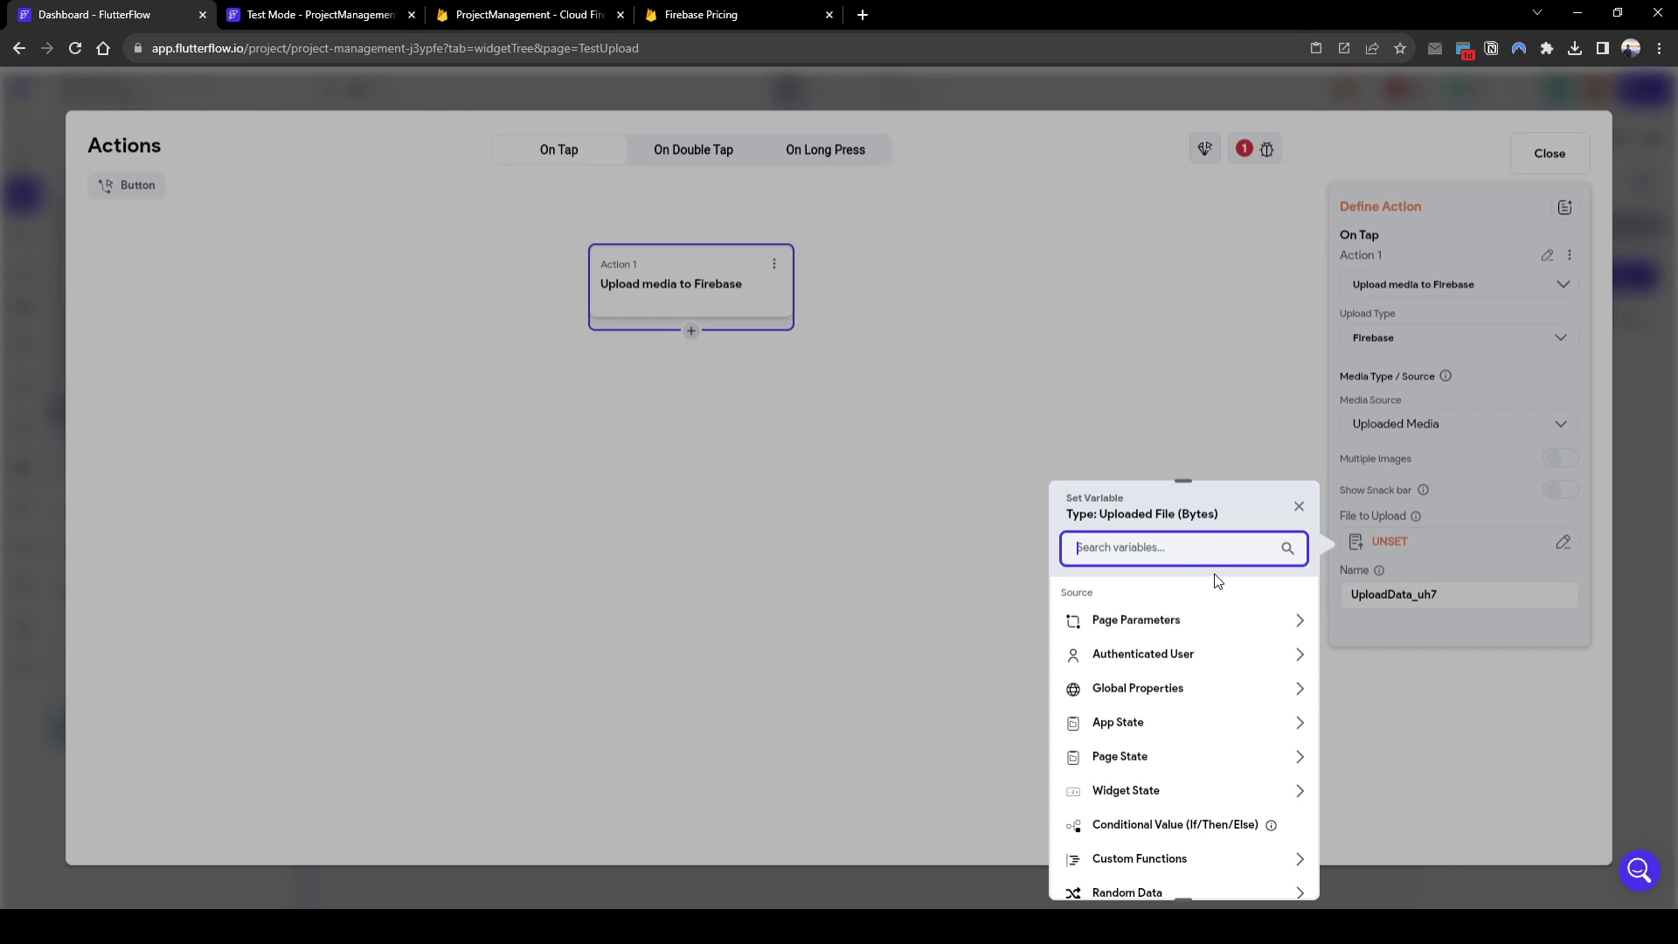
pyautogui.write('upload')
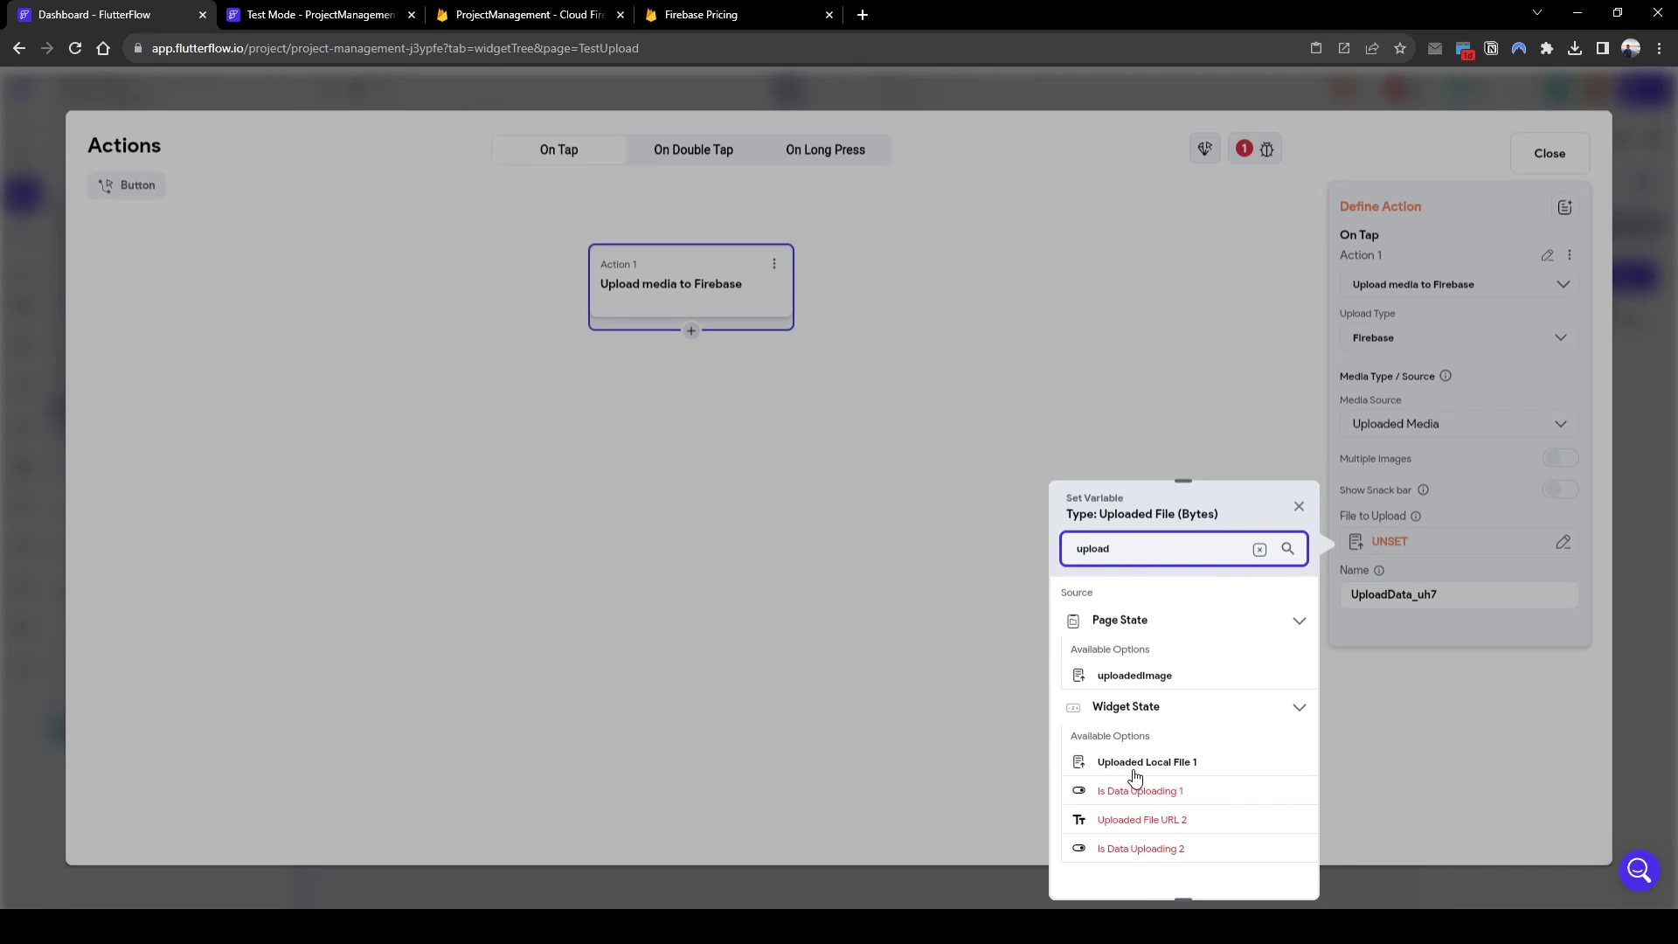
pyautogui.click(1196, 773)
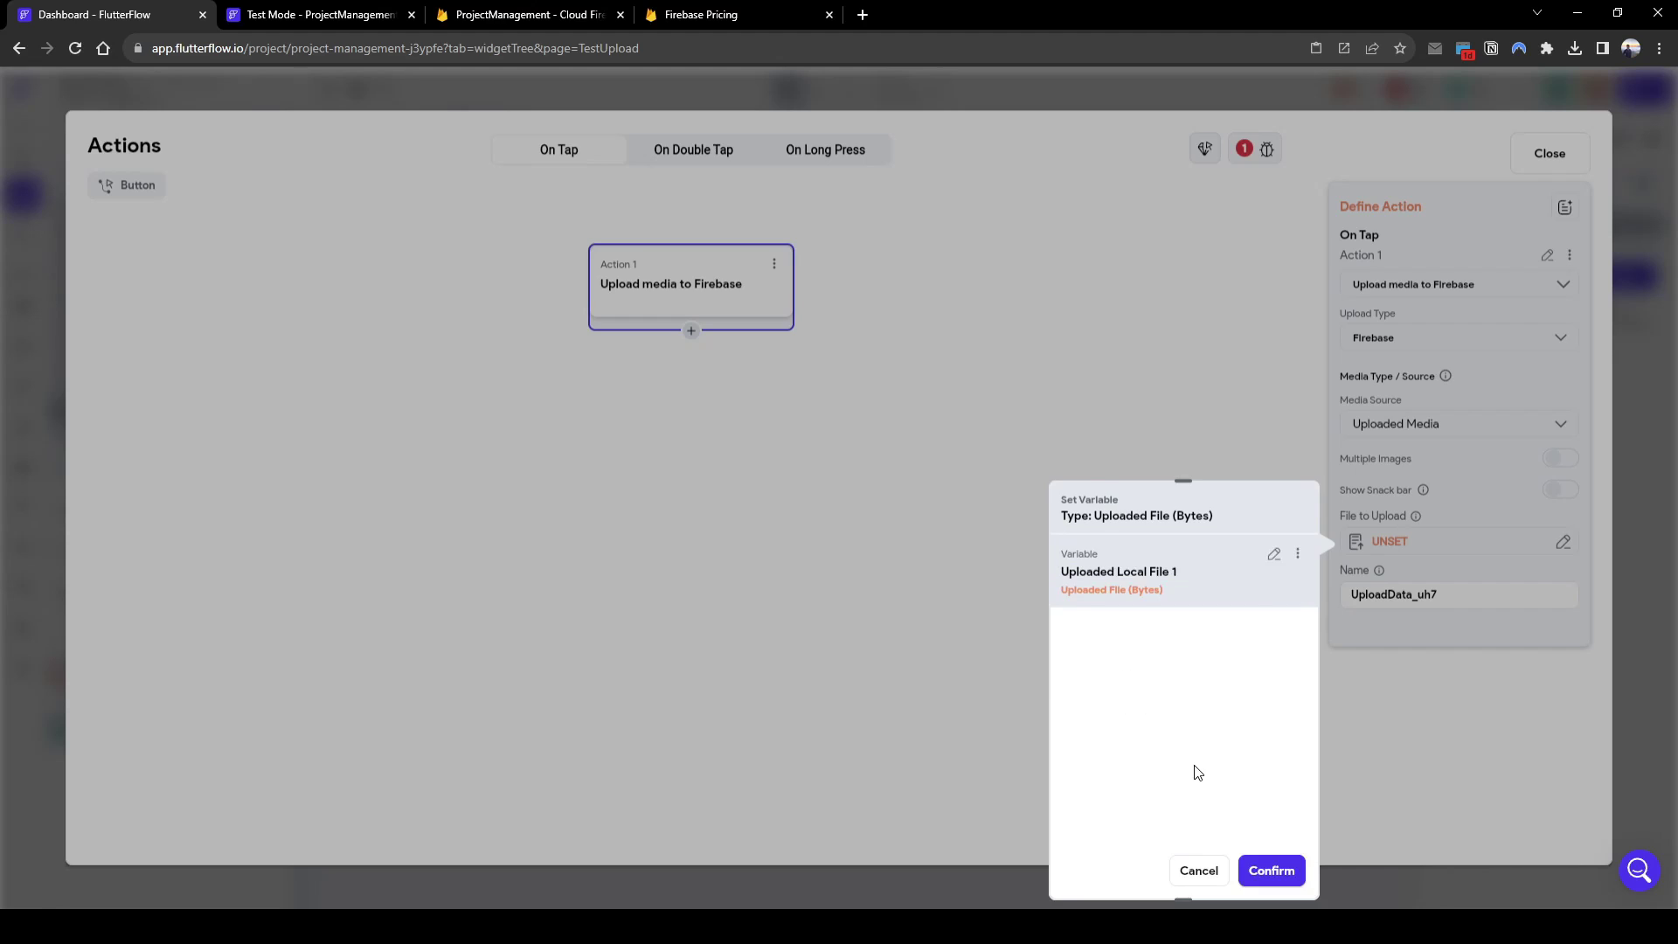
pyautogui.click(1272, 871)
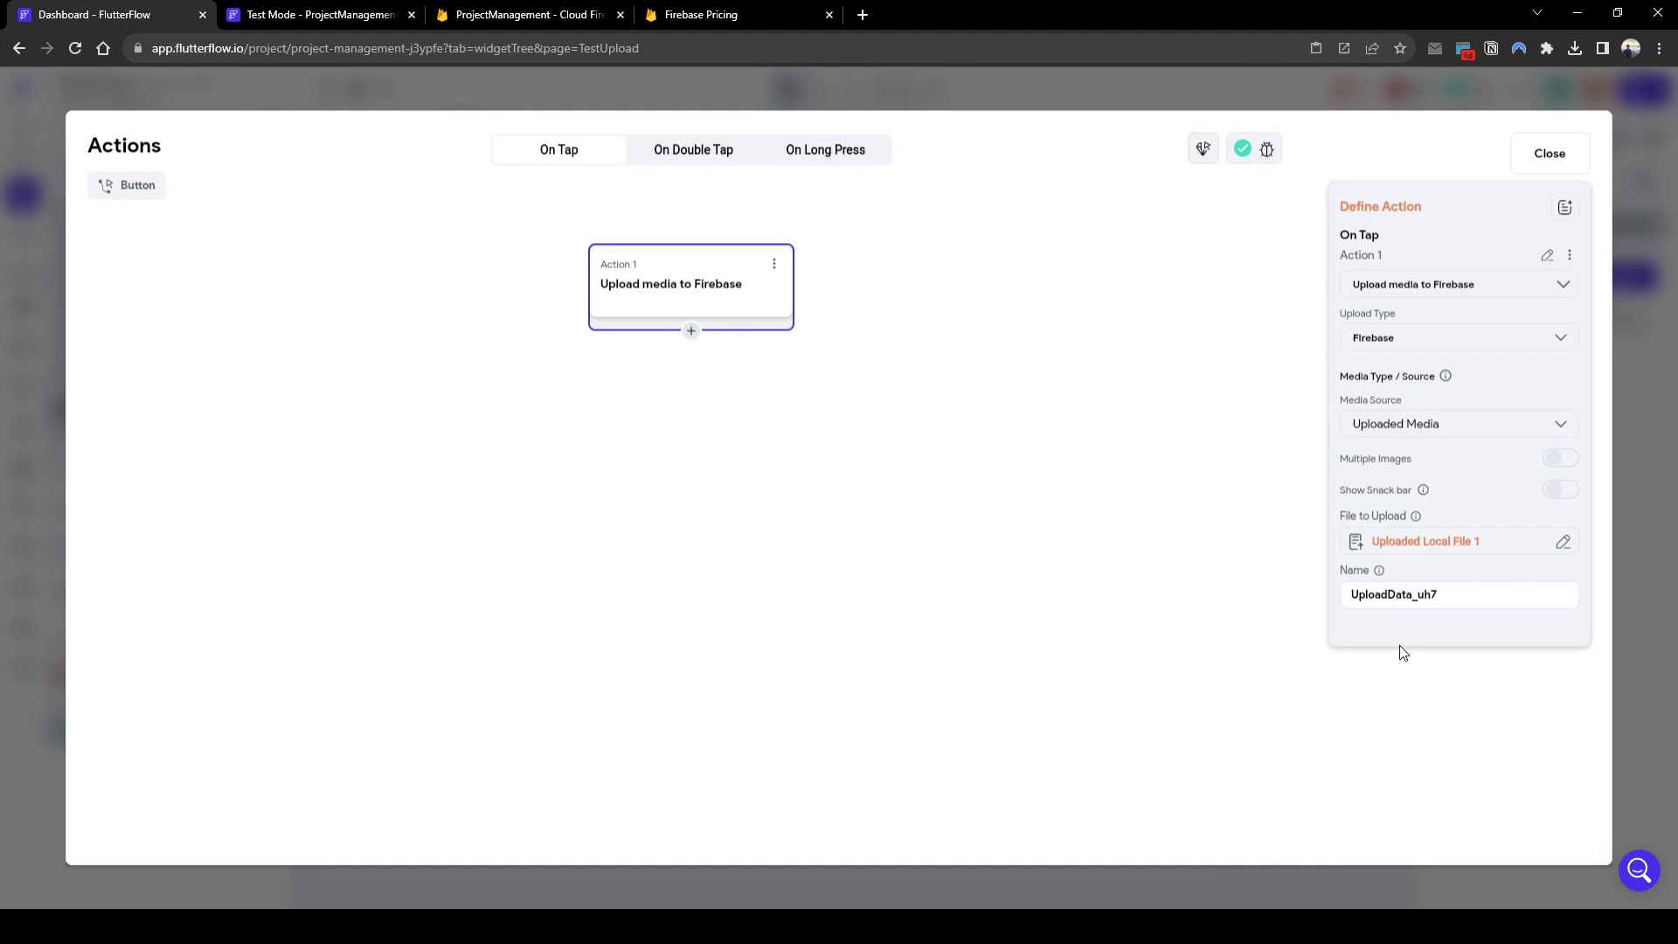
# Step: Name the Firebase upload action's data UploadedImageFireStore
pyautogui.moveTo(1468, 601); pyautogui.dragTo(1369, 572)
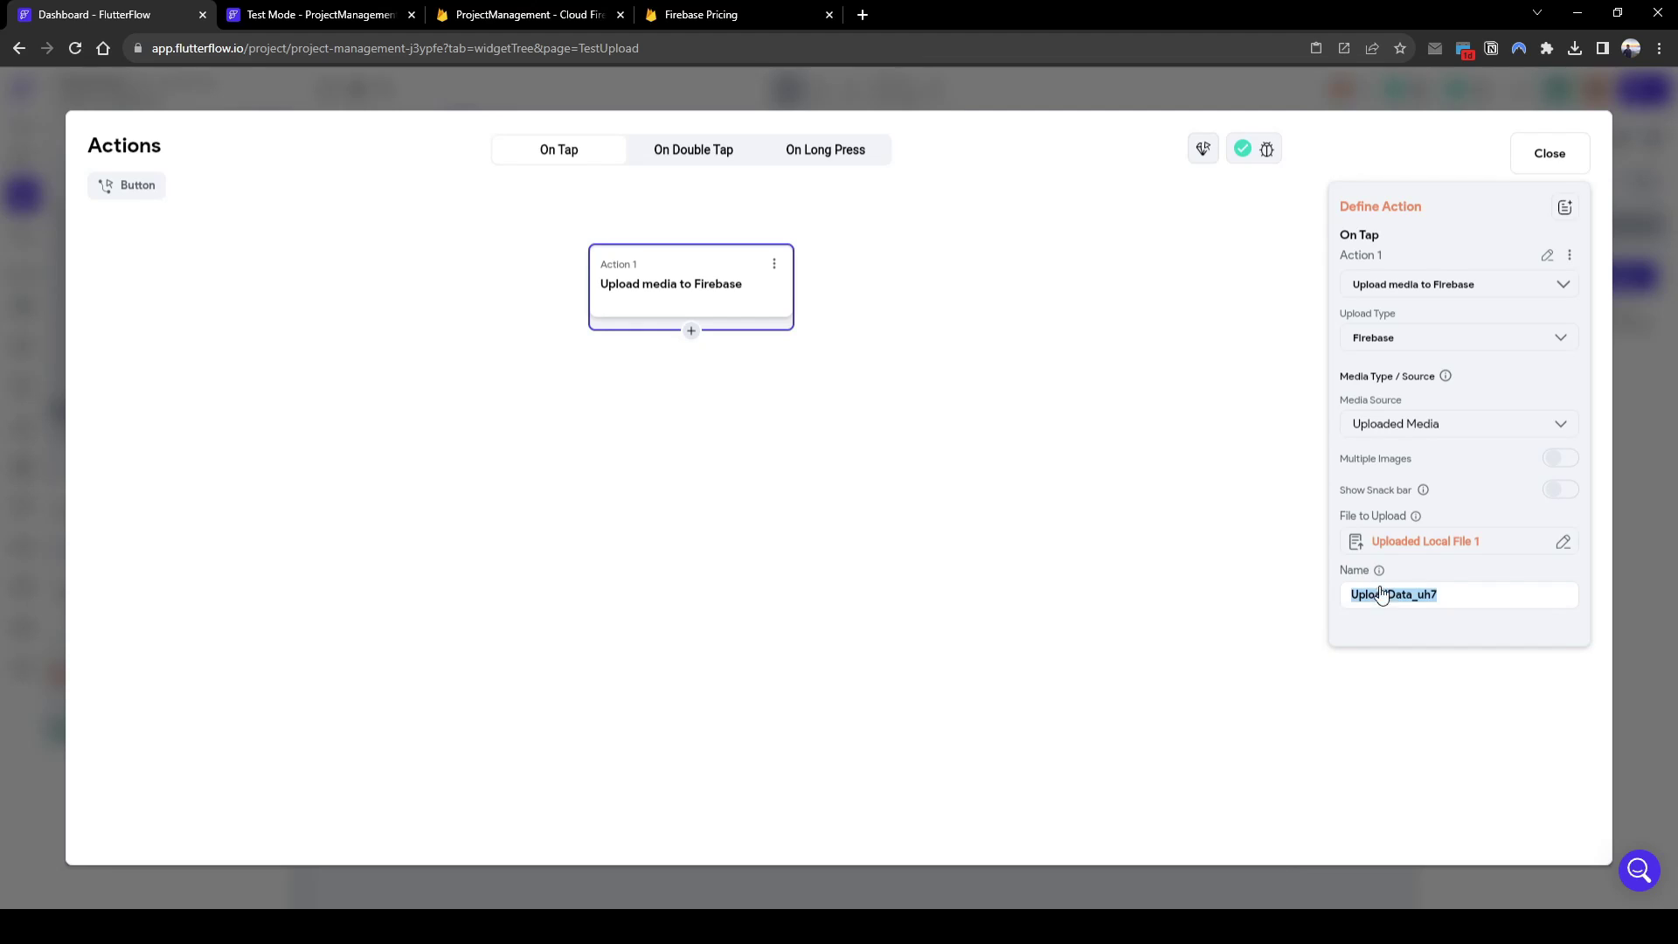
pyautogui.moveTo(1379, 569)
pyautogui.click(1464, 603)
pyautogui.hotkey('ctrl', 'a')
pyautogui.write('UploadedIma')
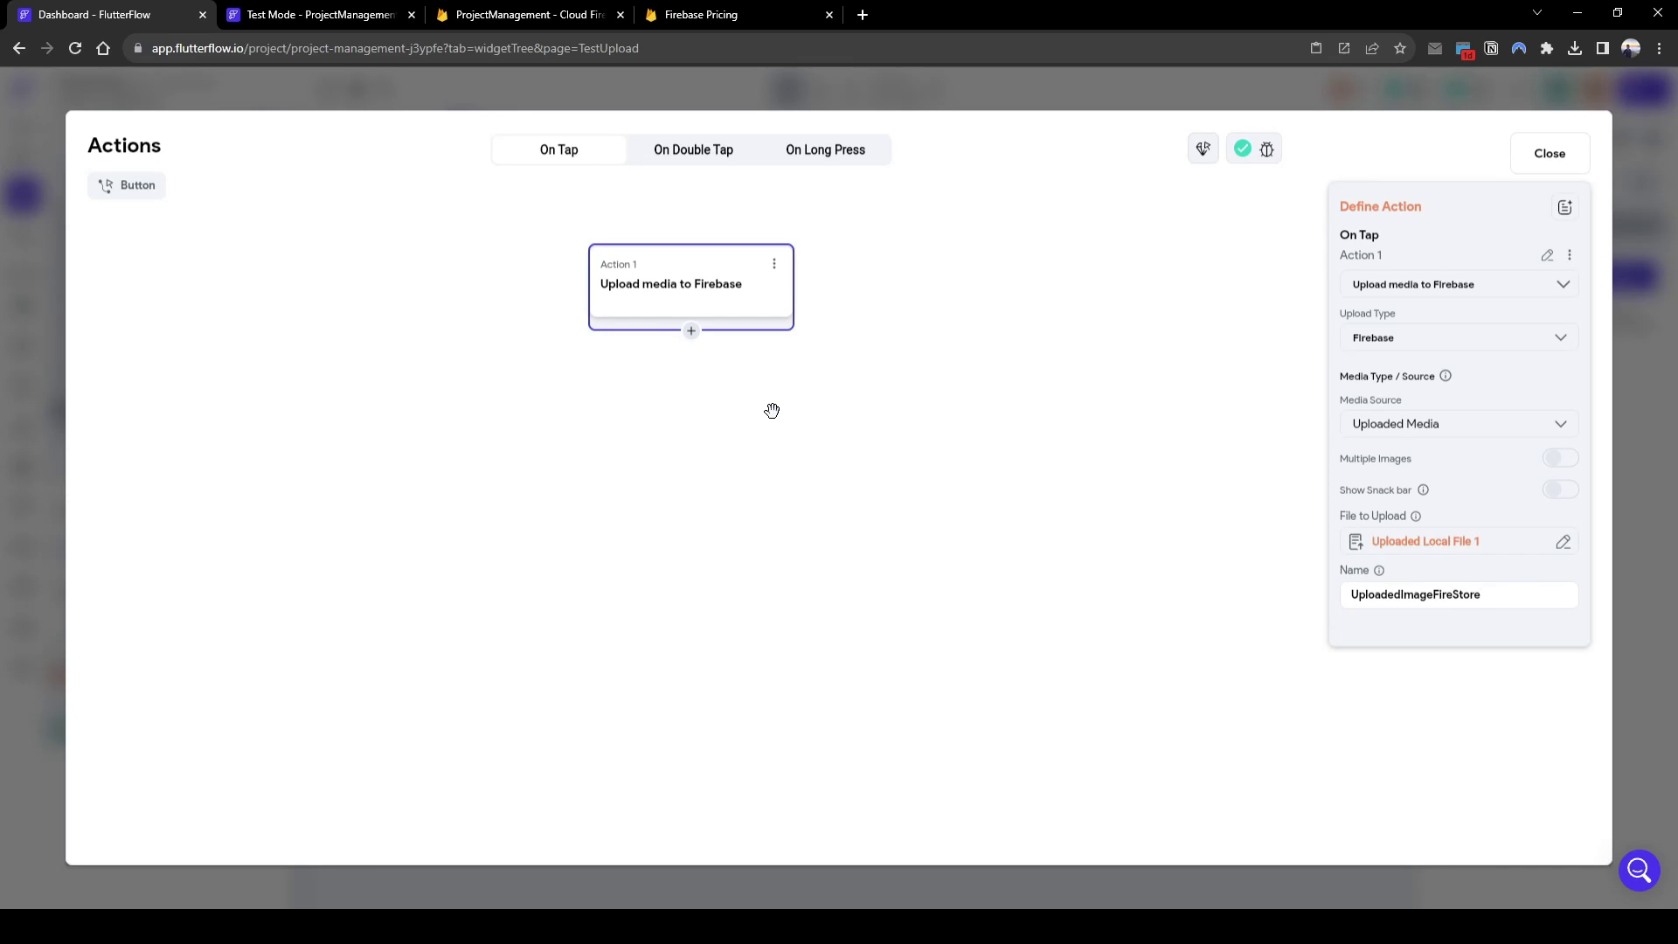
# Step: Add an Update Document action after the Firebase upload, with the authenticated user's User Record Reference as the reference to update
pyautogui.click(693, 334)
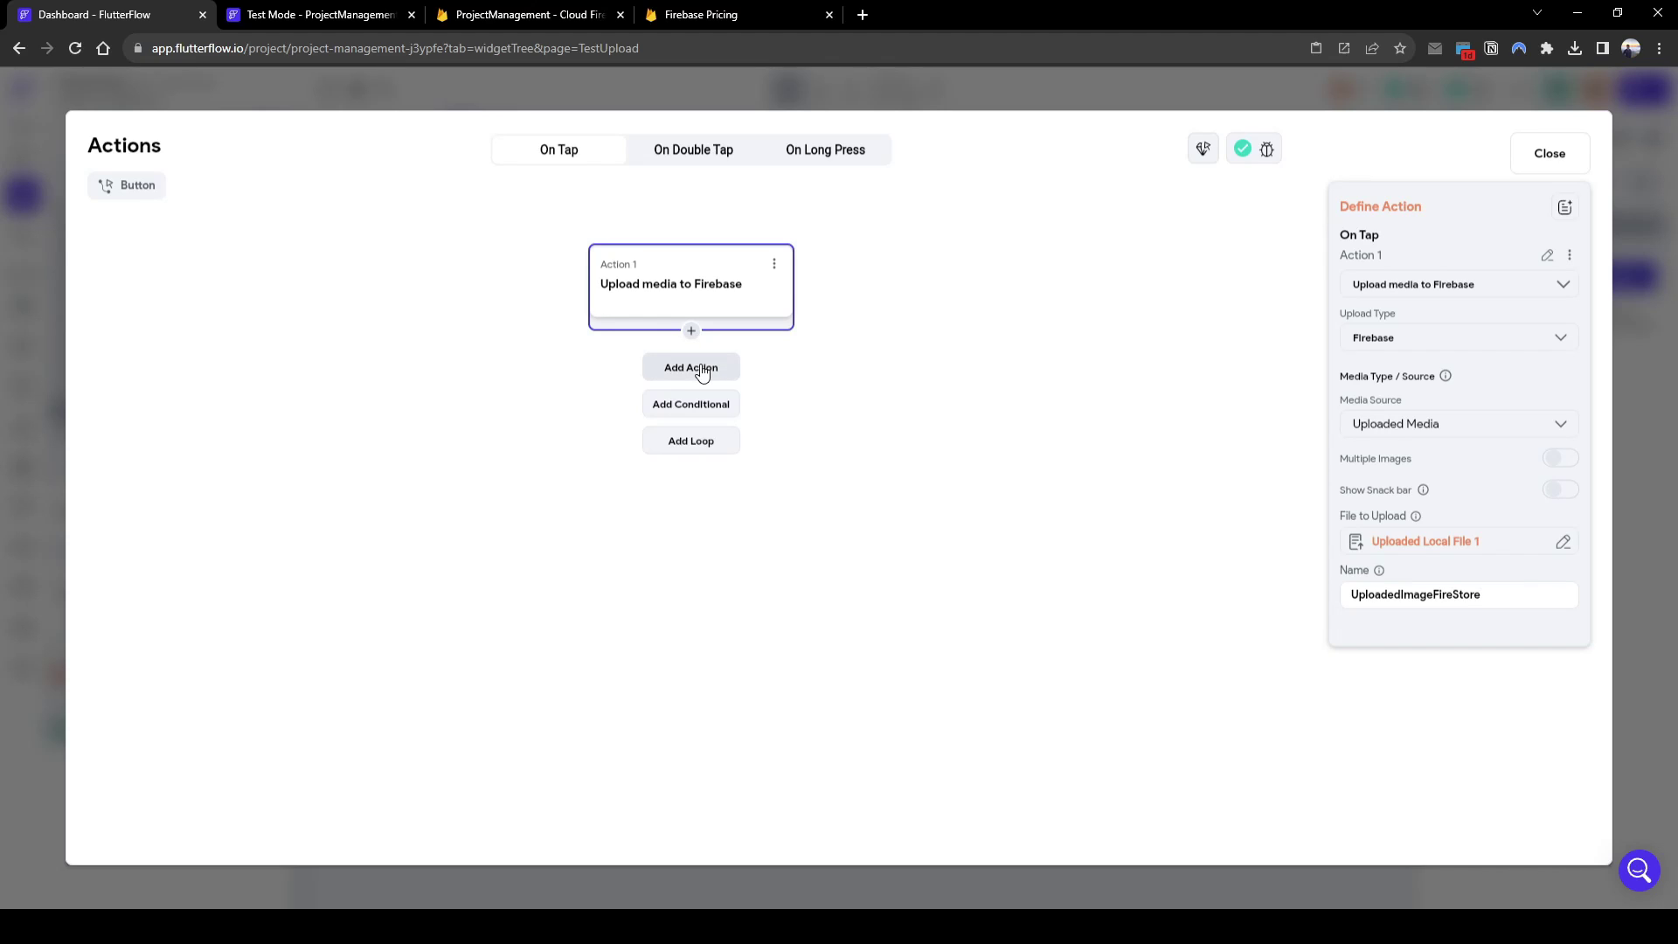
pyautogui.click(702, 371)
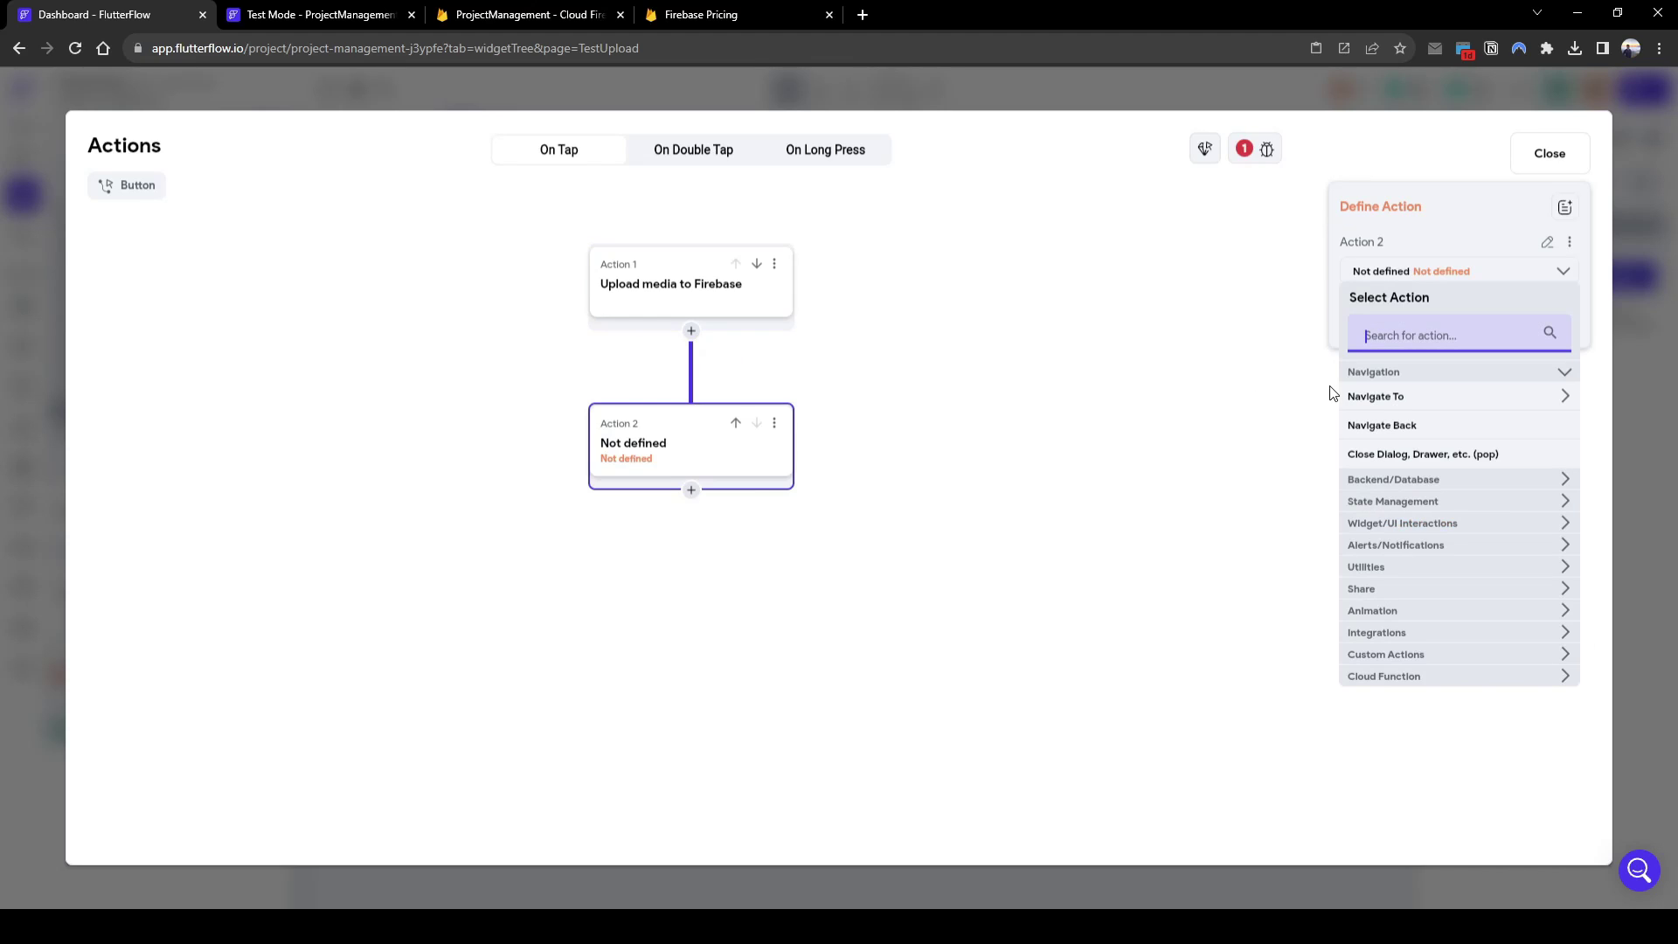
pyautogui.write('update')
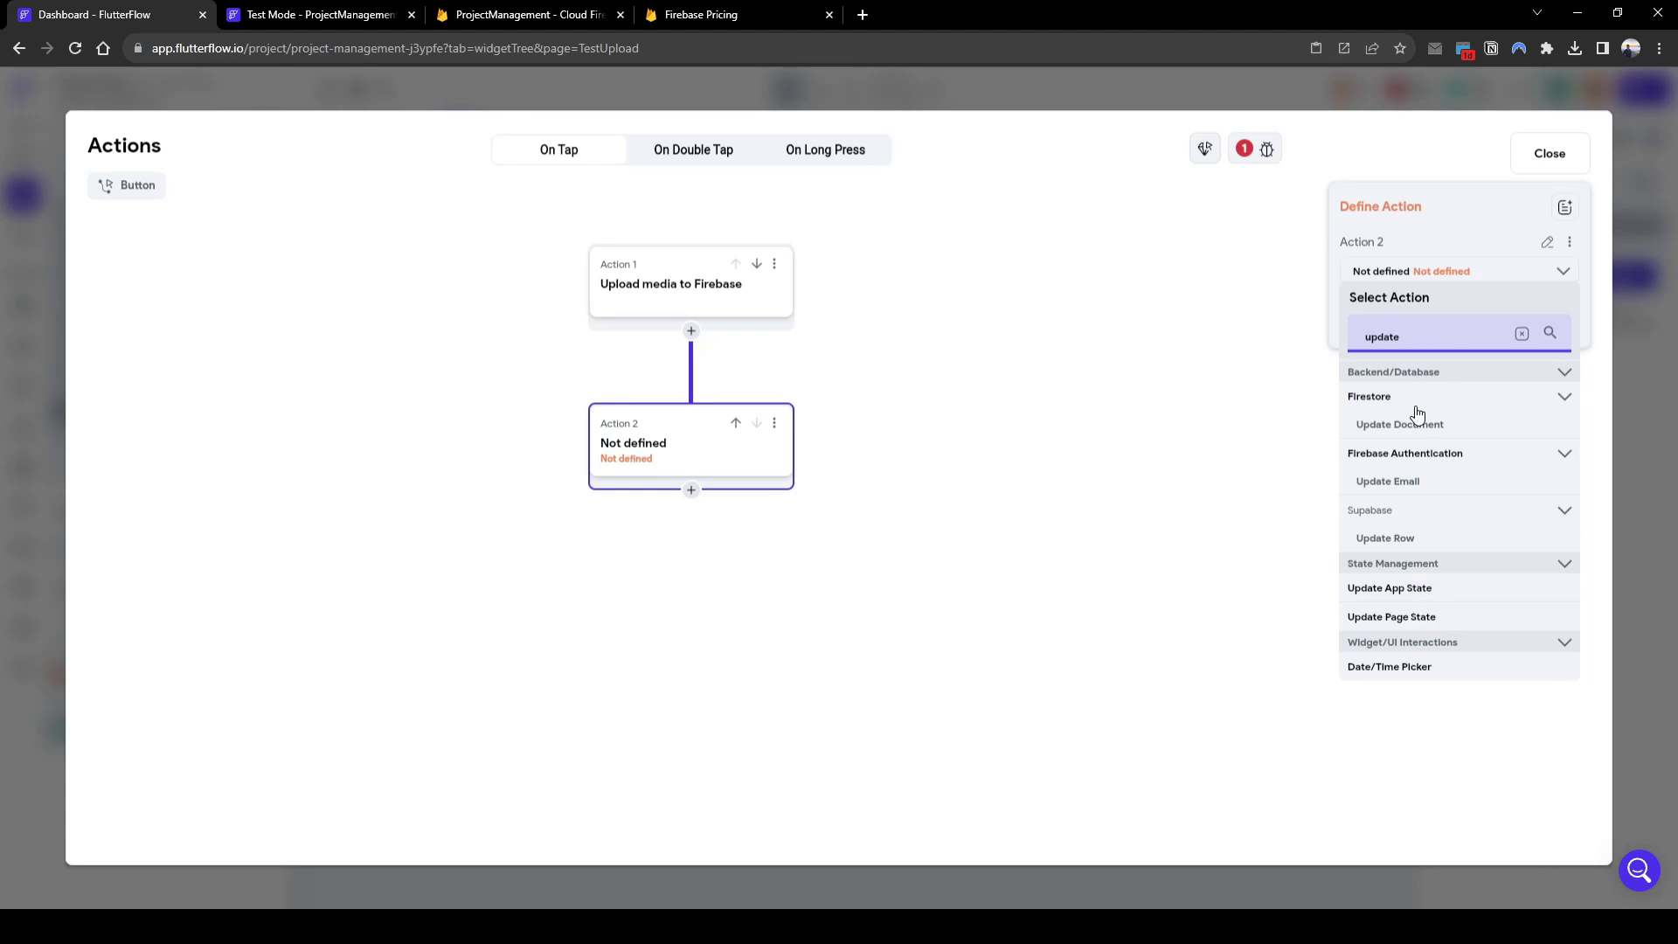
pyautogui.click(1416, 428)
pyautogui.click(1394, 339)
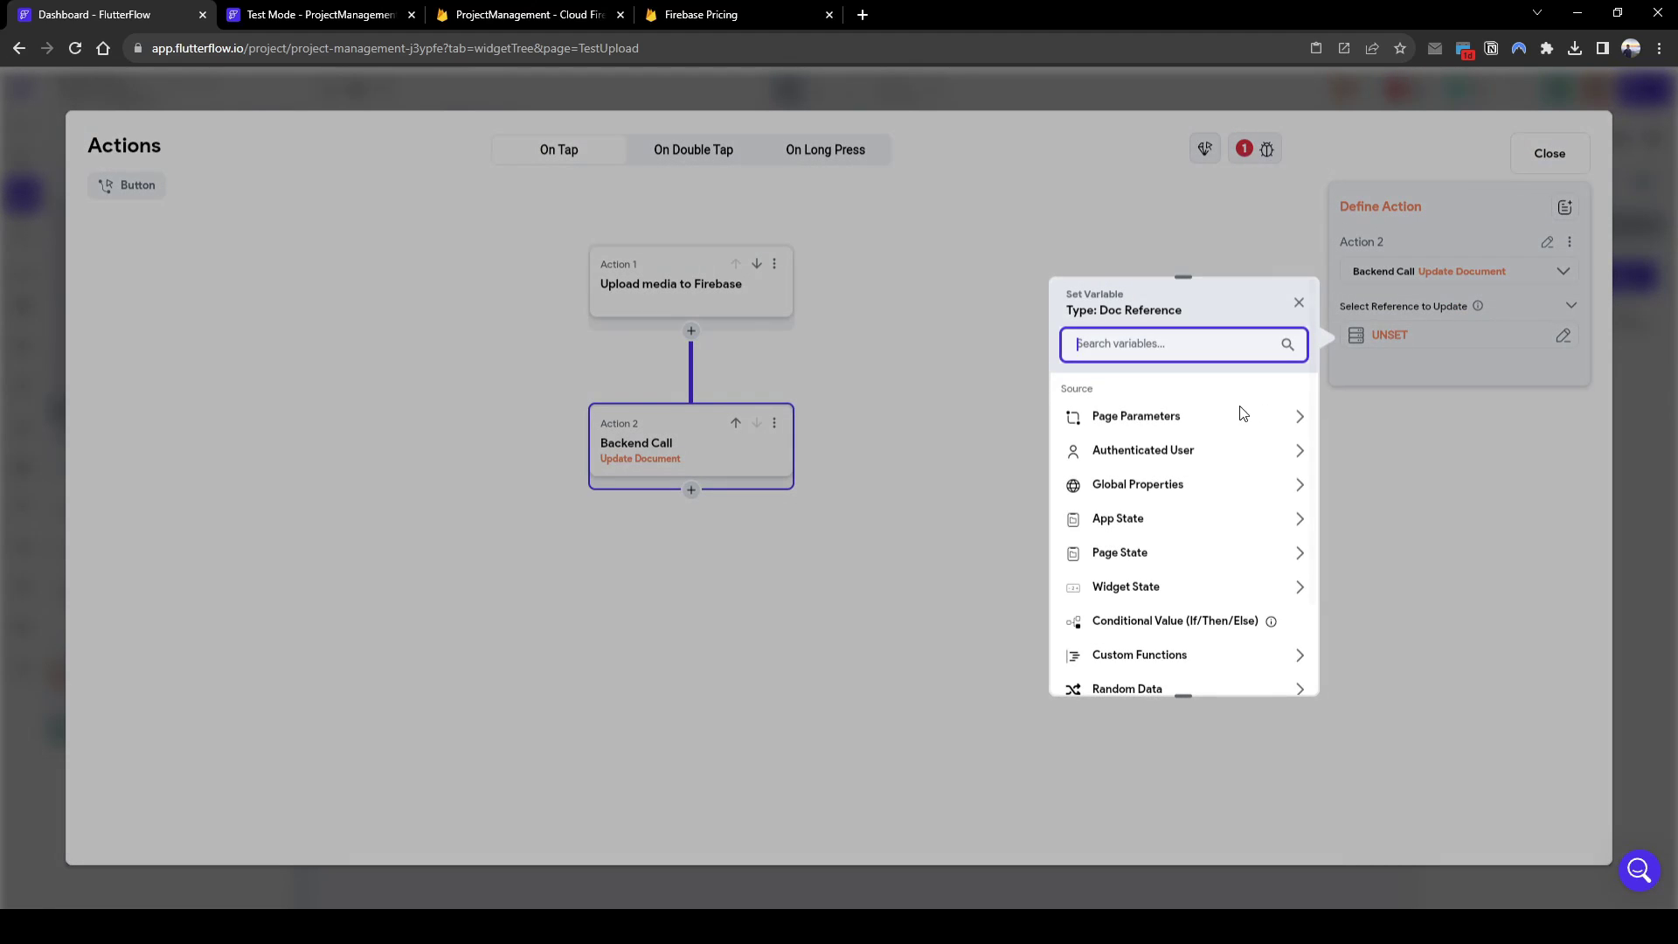
pyautogui.click(1224, 451)
pyautogui.click(1143, 622)
pyautogui.click(1269, 669)
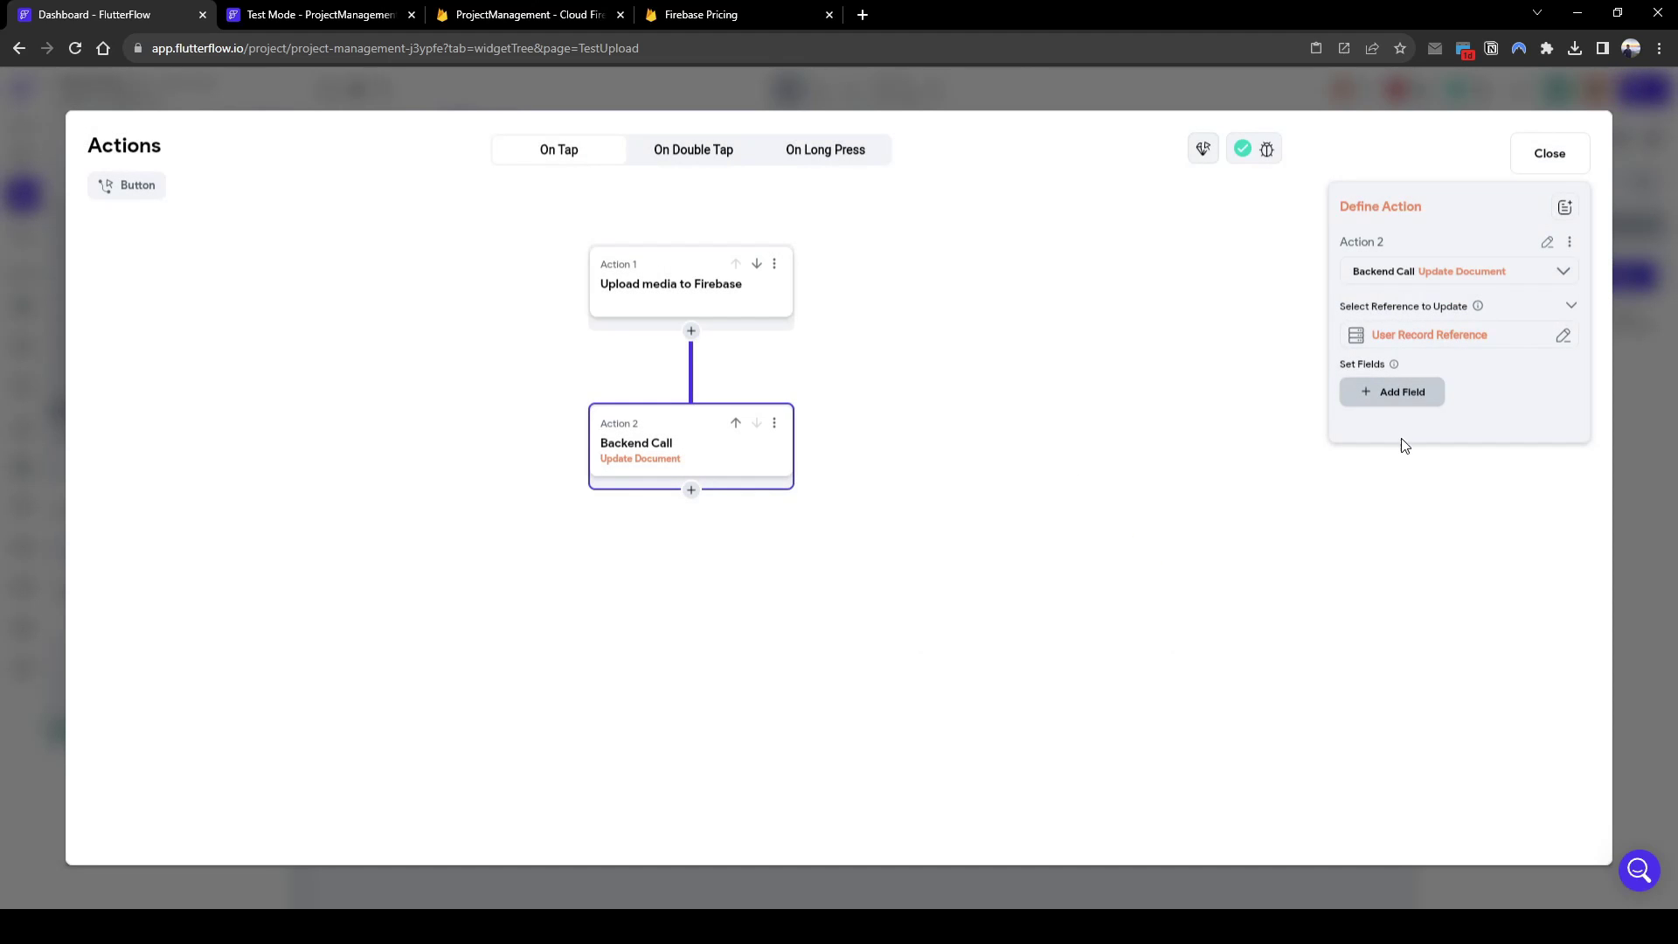
# Step: Add the photo_url field to the update and set it from the widget state variable Uploaded File URL 2
pyautogui.click(1416, 398)
pyautogui.click(1408, 218)
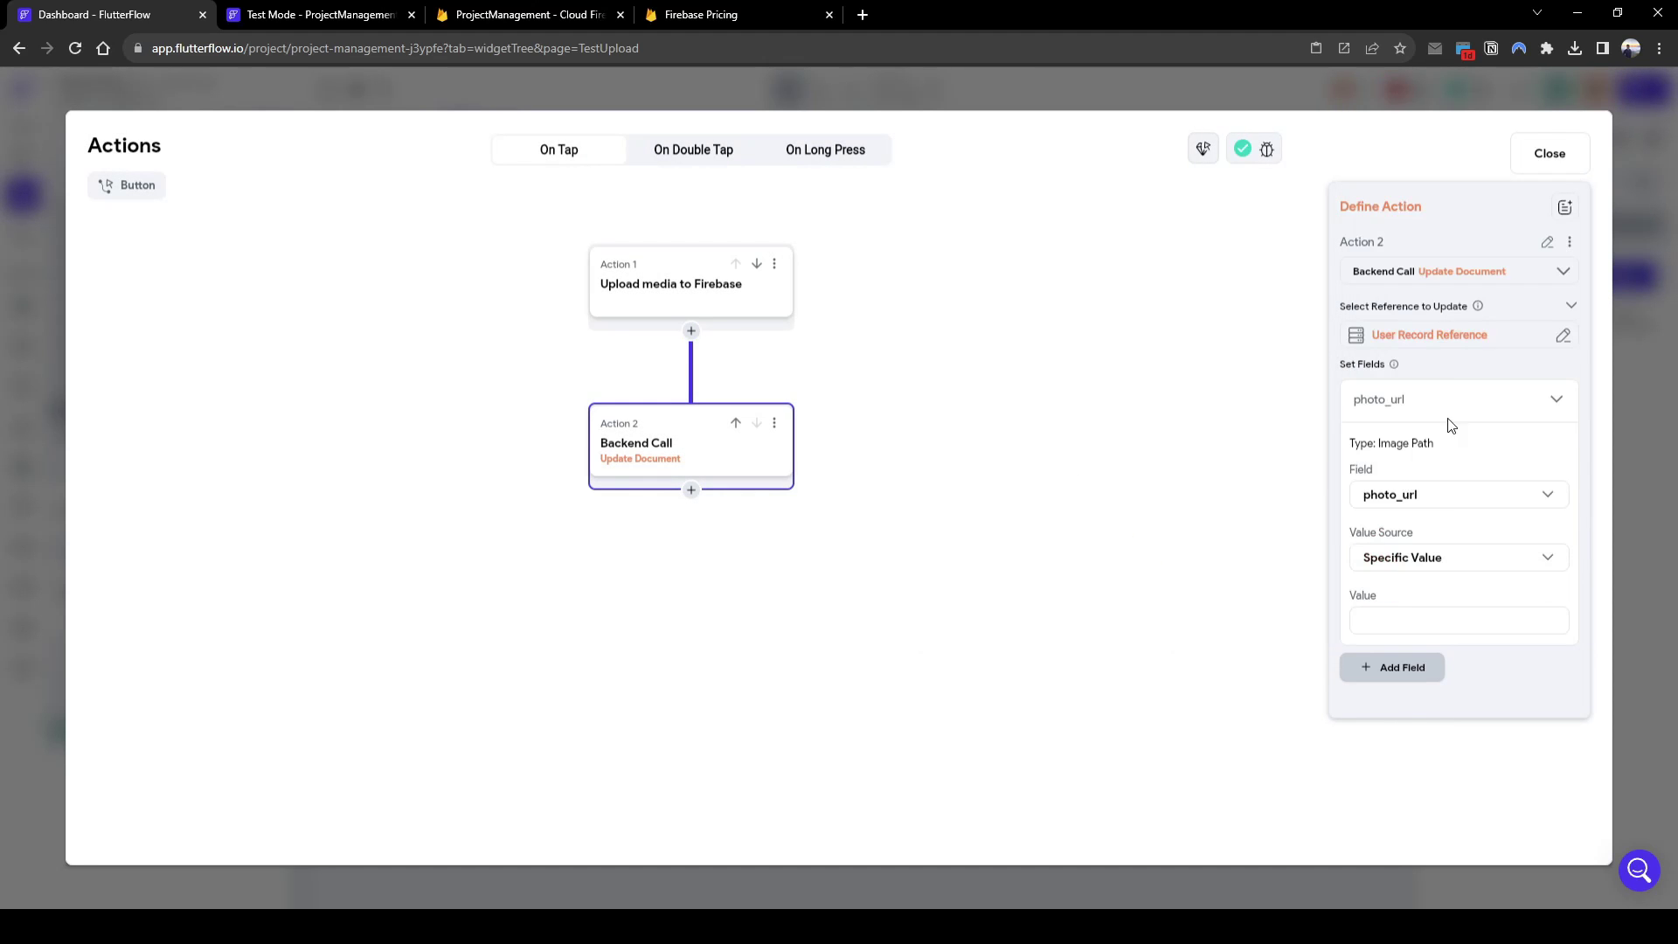
pyautogui.click(1417, 558)
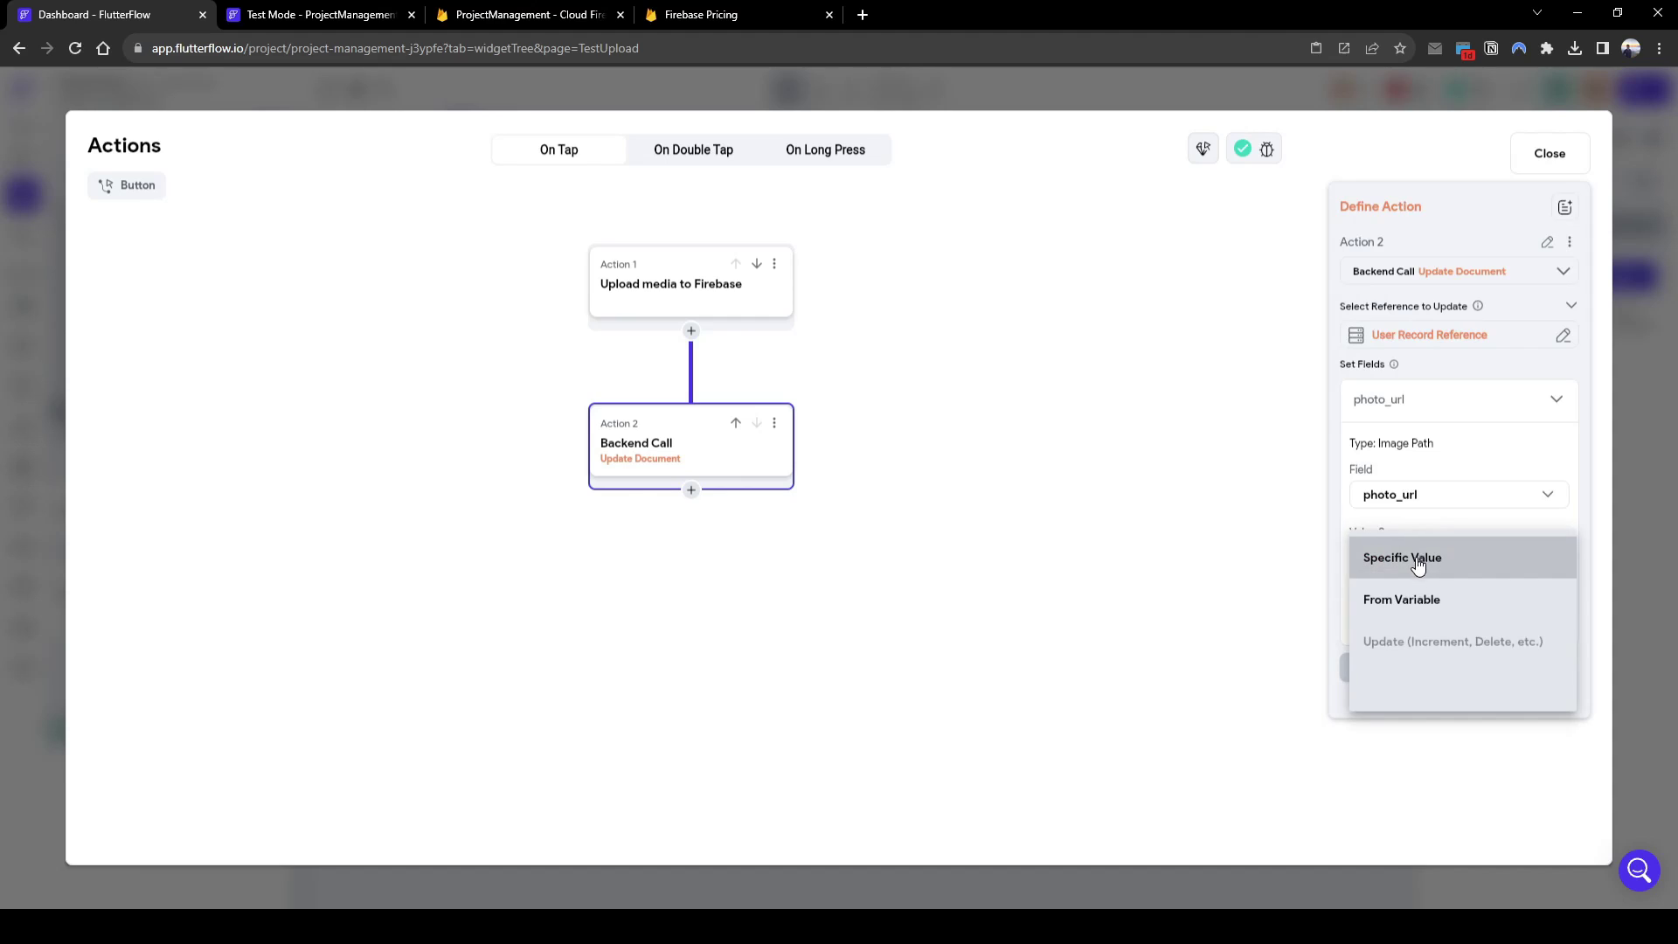
pyautogui.click(1410, 610)
pyautogui.click(1400, 604)
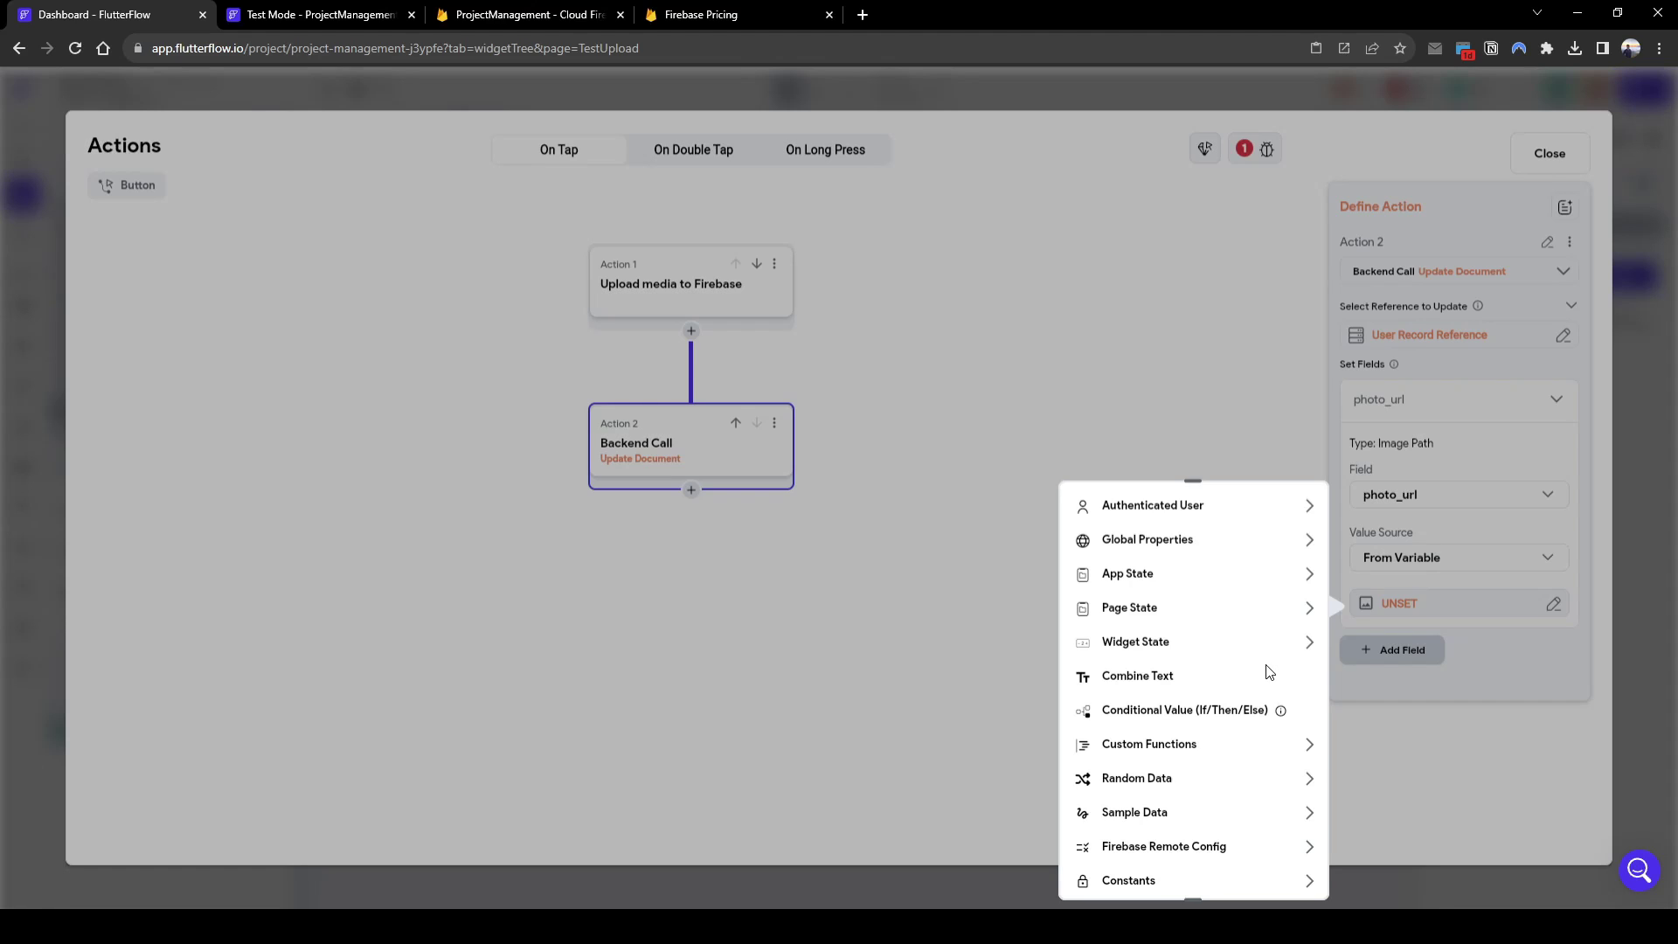
pyautogui.click(1263, 652)
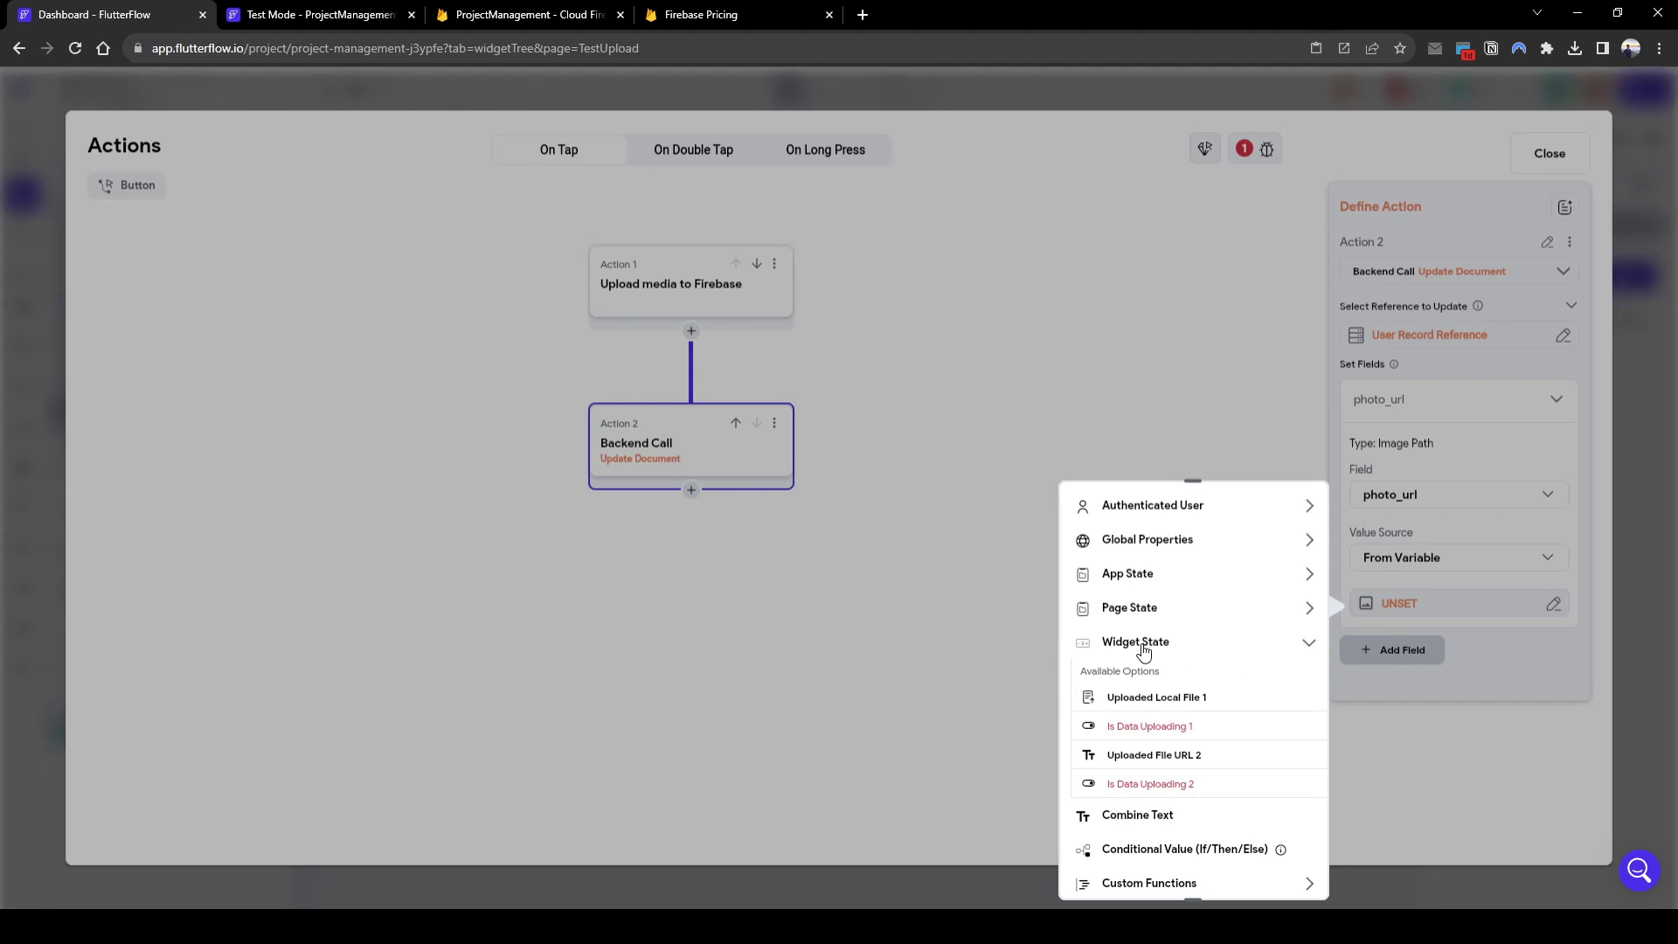
pyautogui.click(1199, 766)
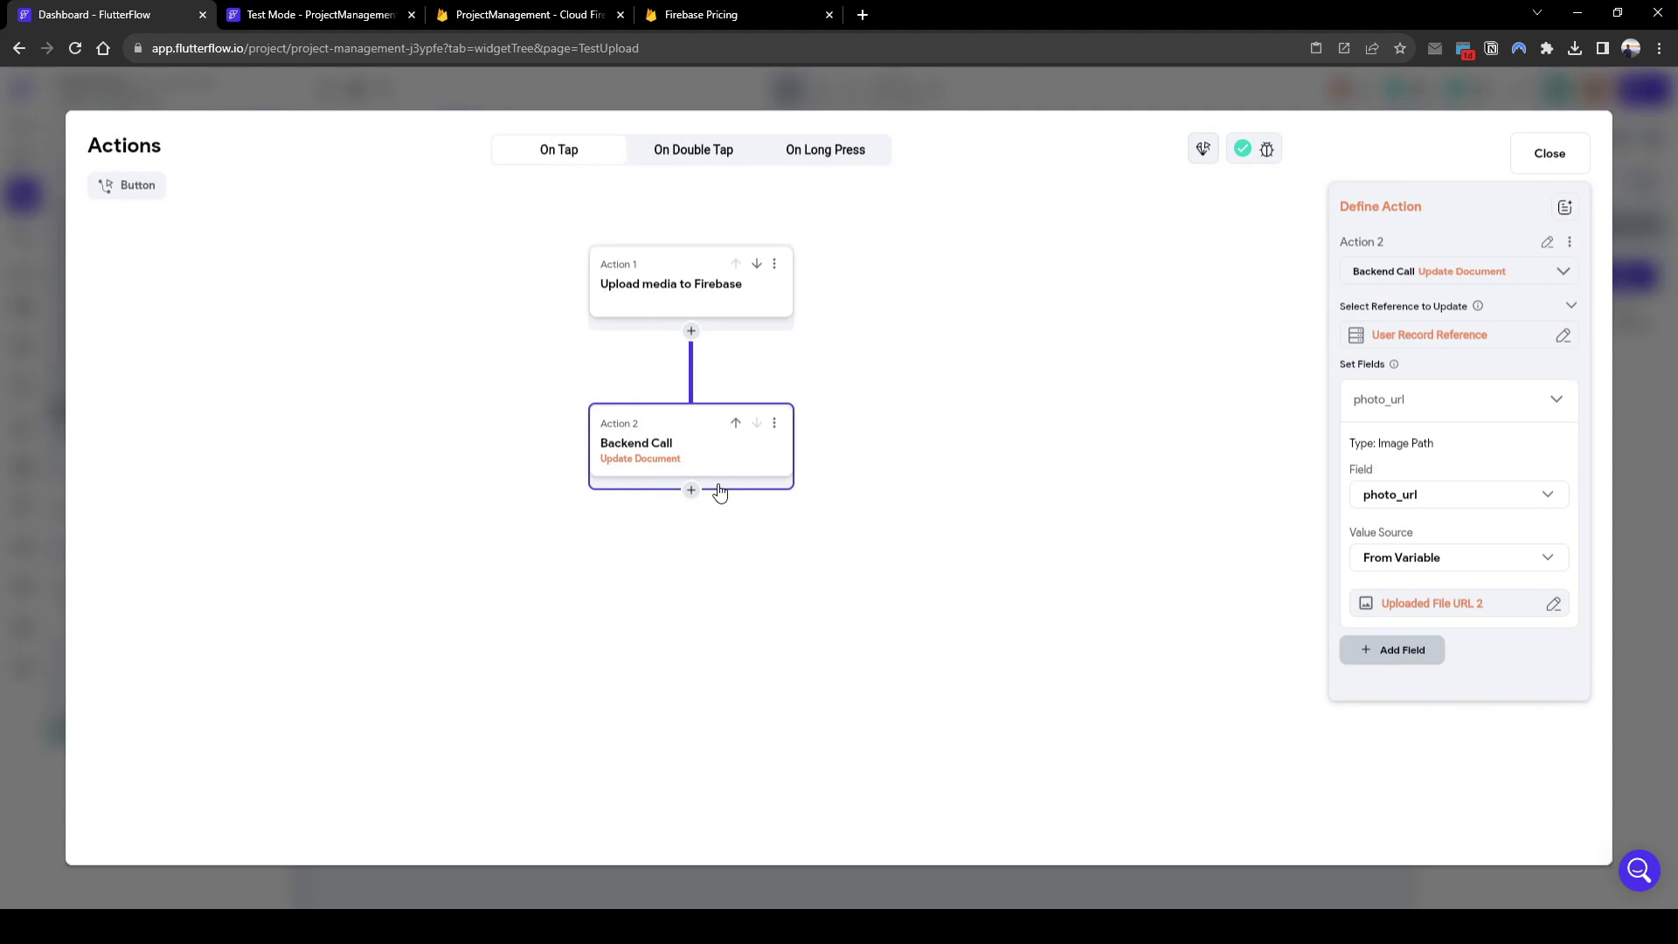
# Step: Add a third action that navigates to the Profile page with back navigation disallowed, and close the action editor
pyautogui.click(691, 490)
pyautogui.click(710, 538)
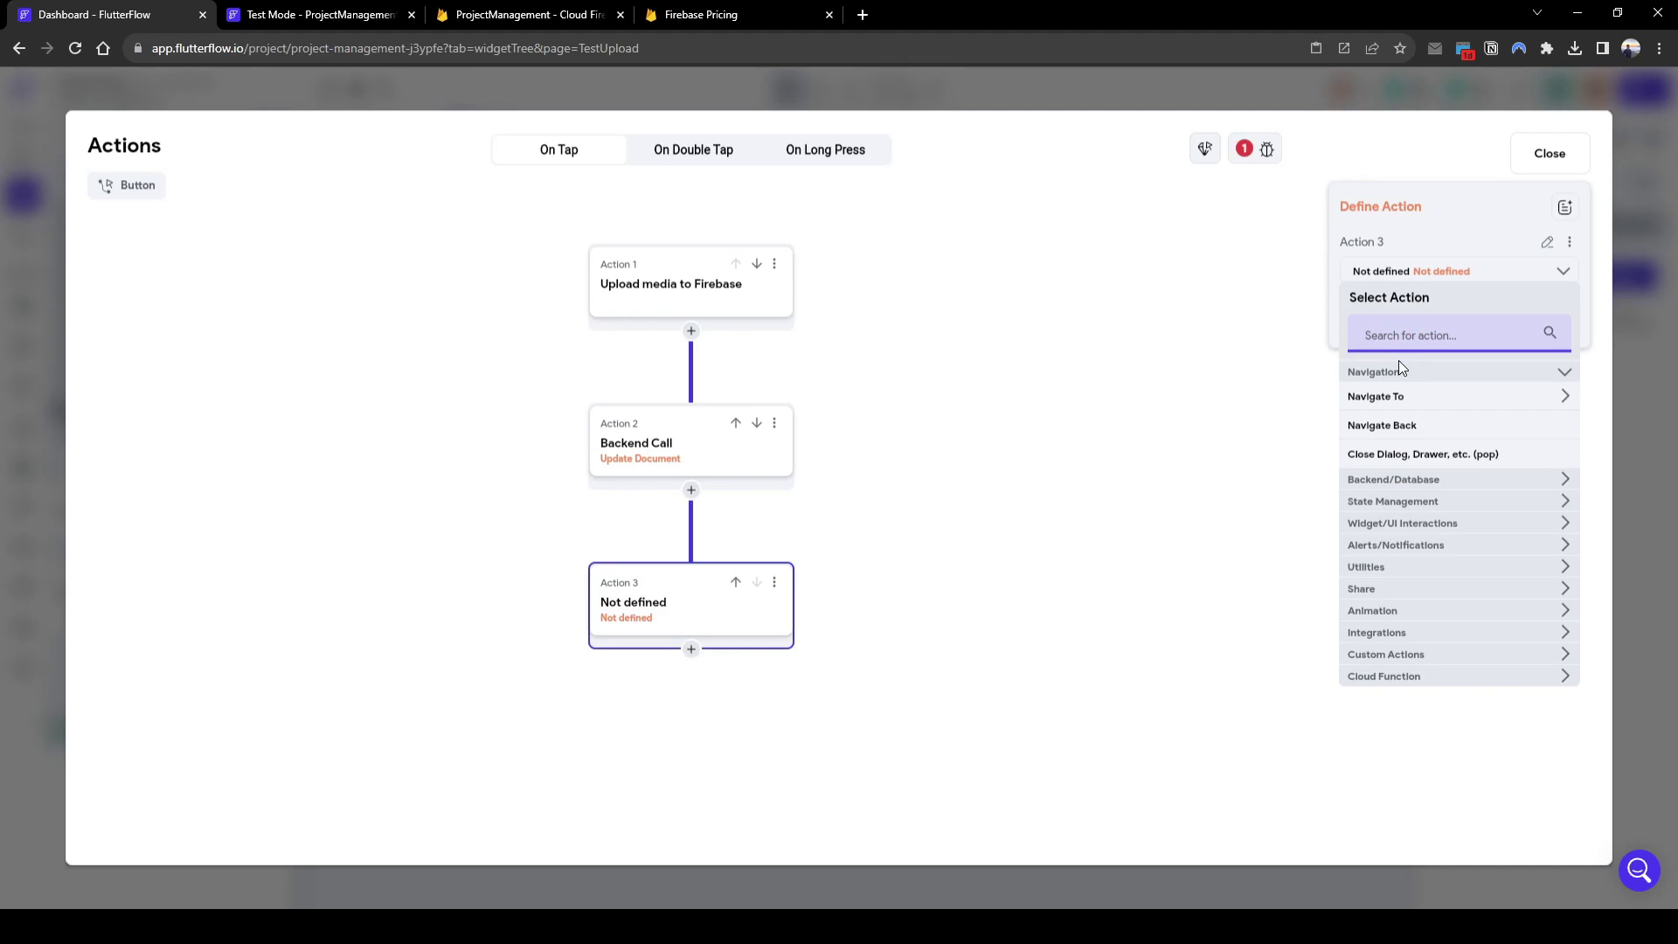
pyautogui.write('navi')
pyautogui.click(1388, 487)
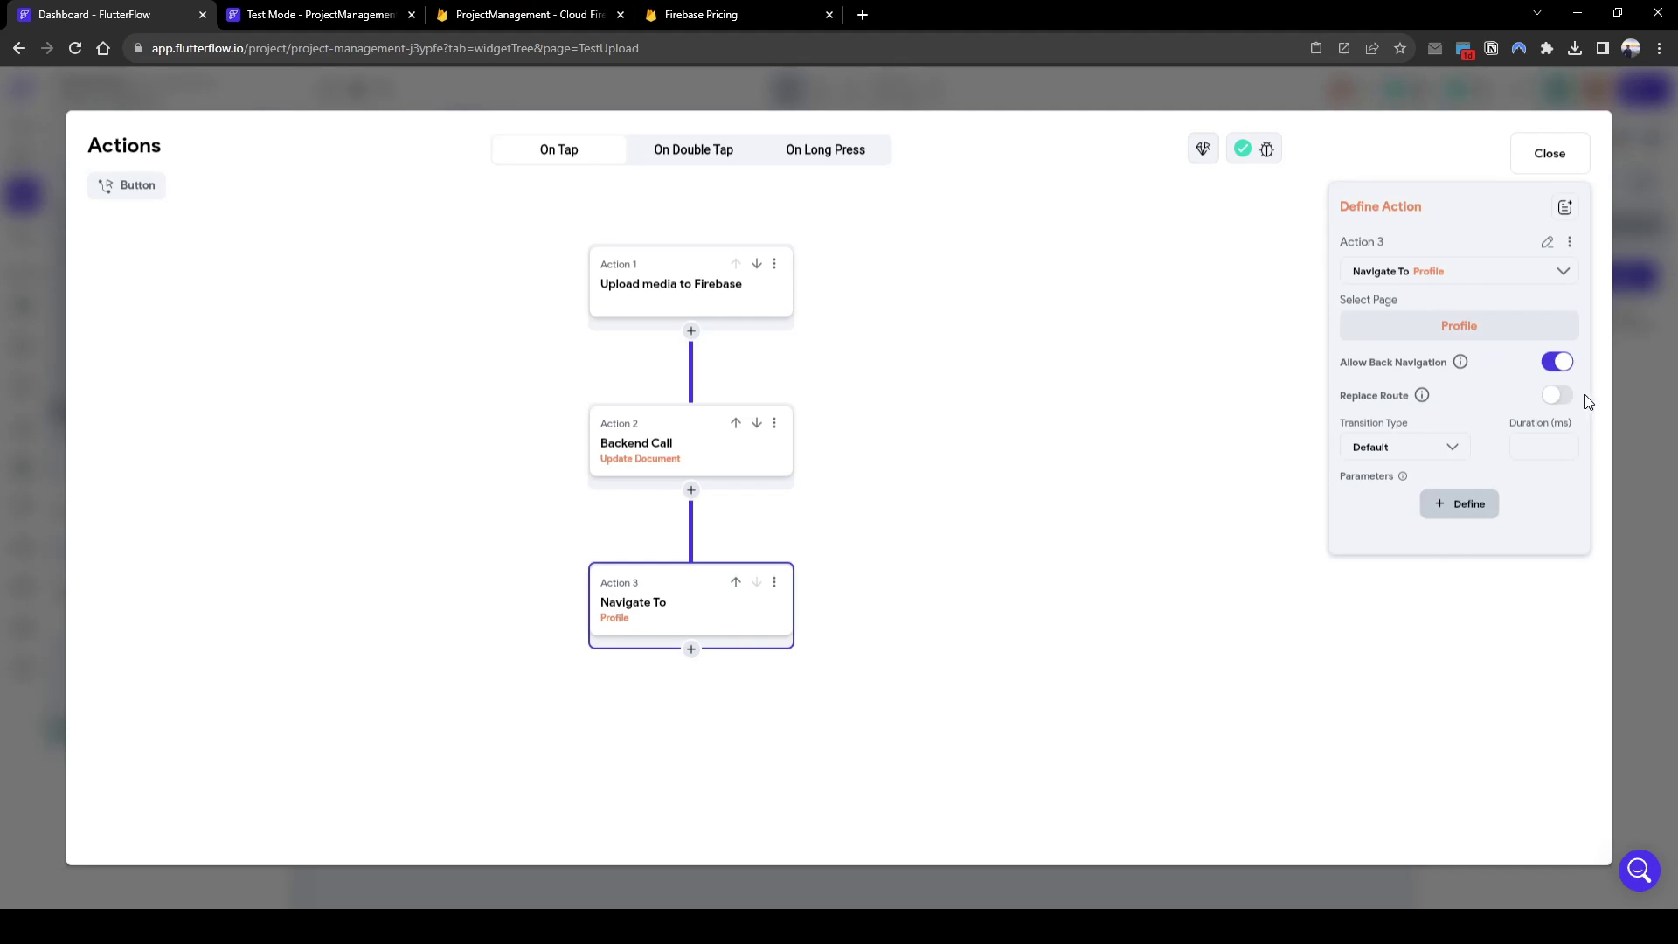
pyautogui.click(1557, 362)
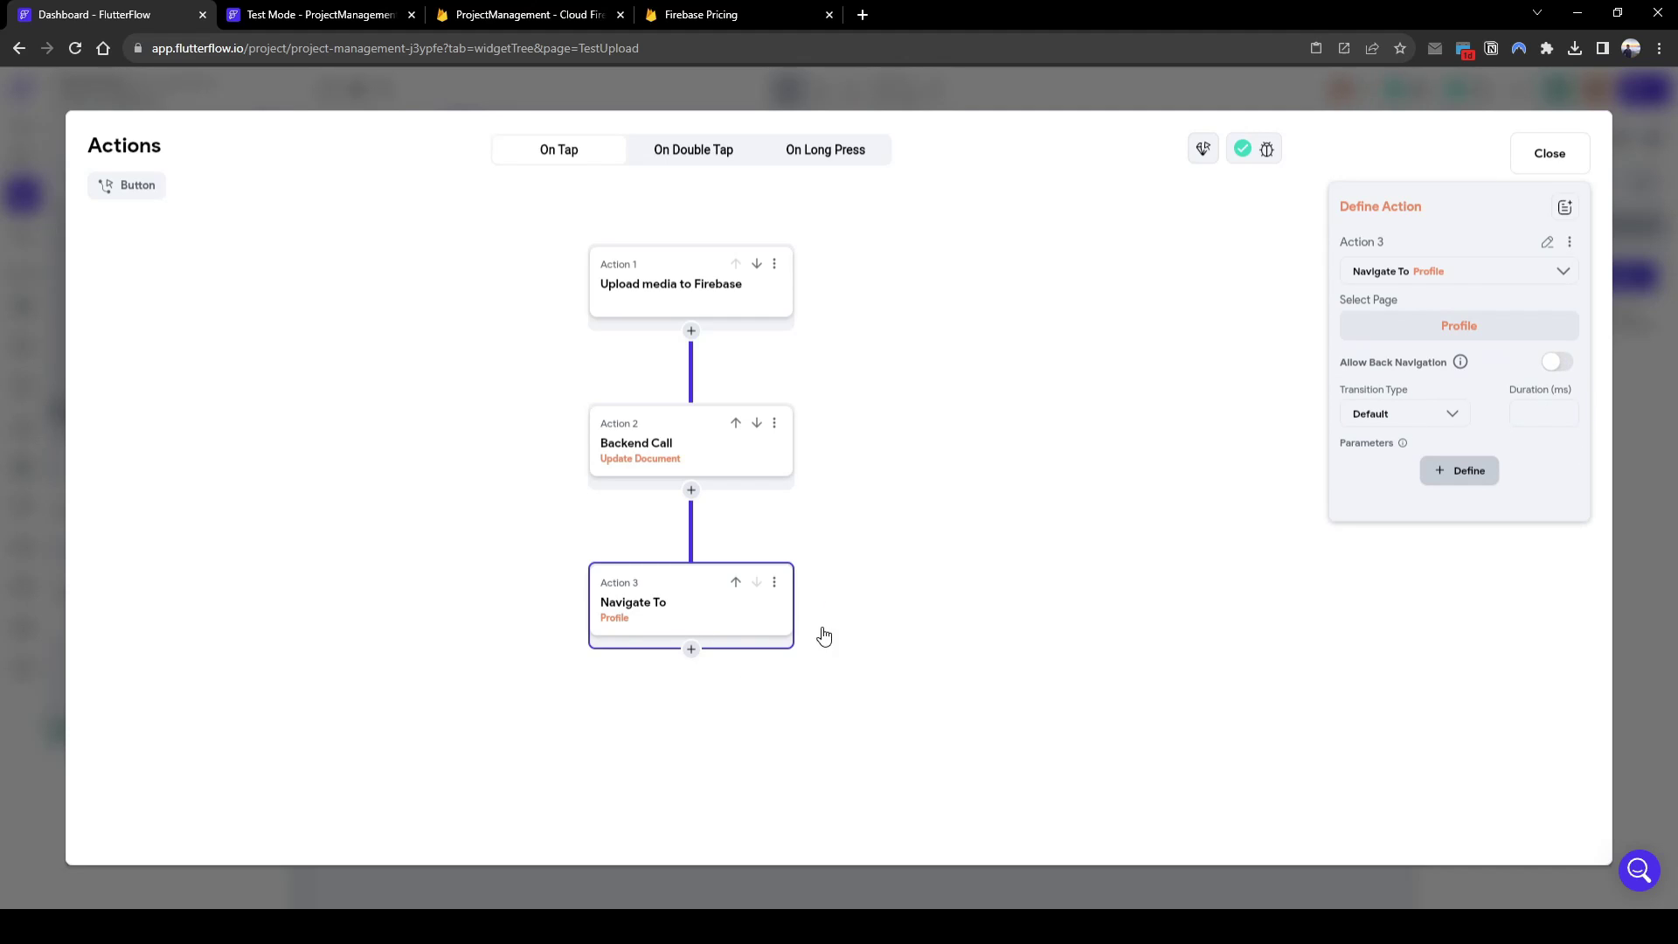
pyautogui.click(1556, 159)
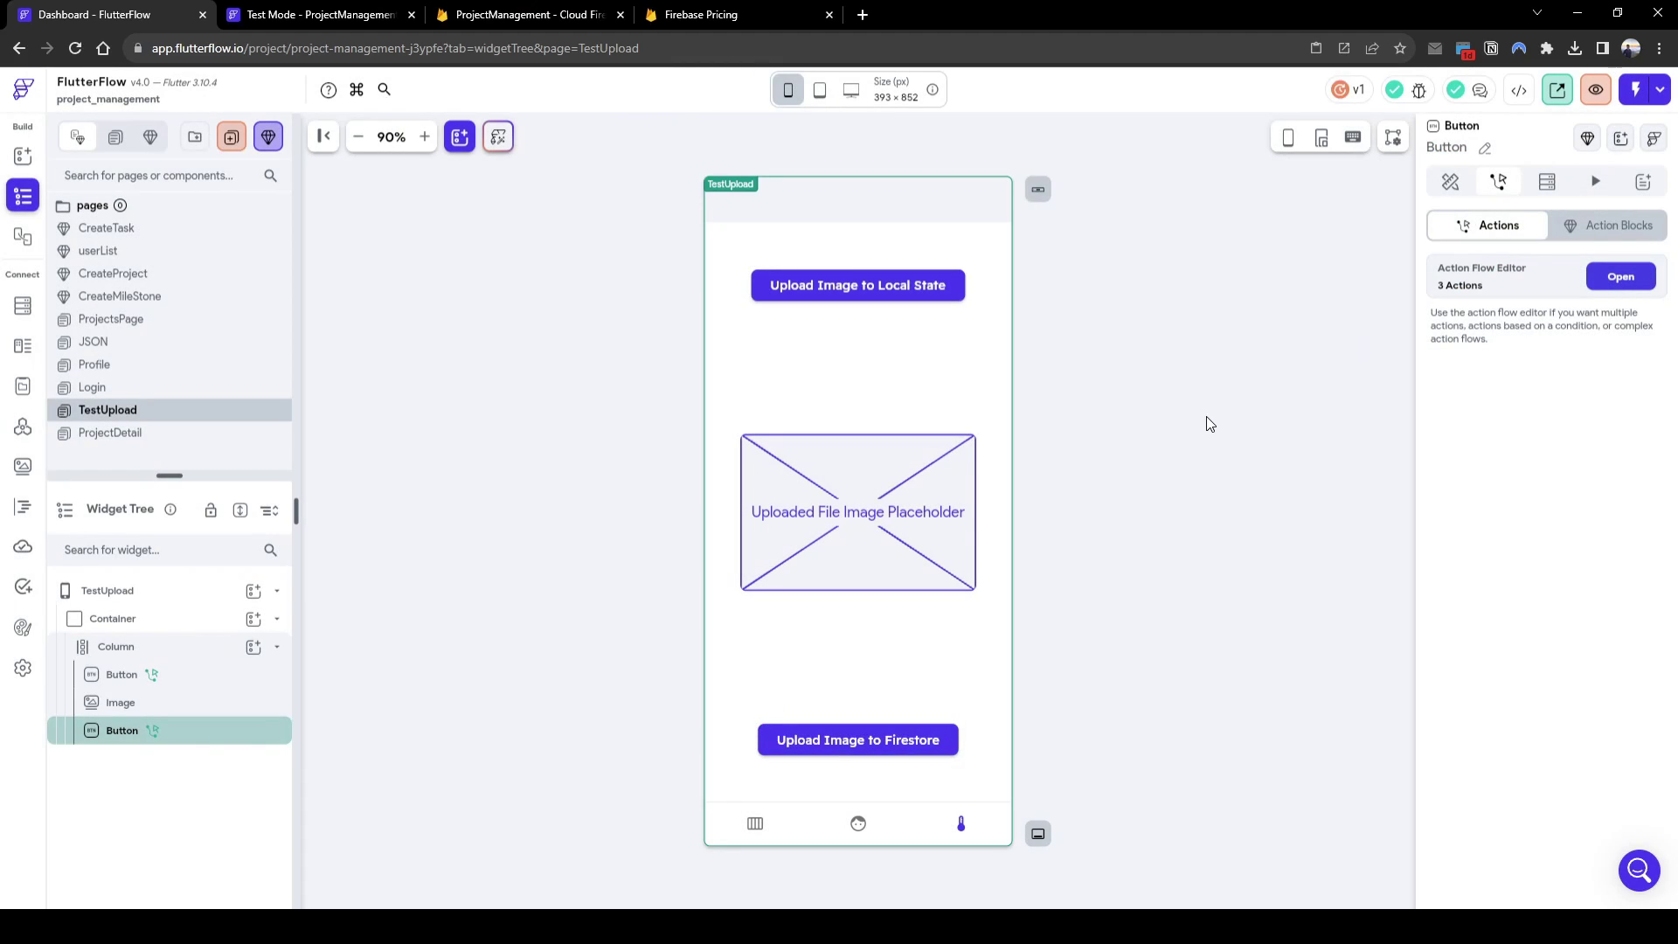
# Step: Switch to the Firebase console and examine the current user's document in the Firestore users collection
pyautogui.hotkey('ctrl', 'Tab')
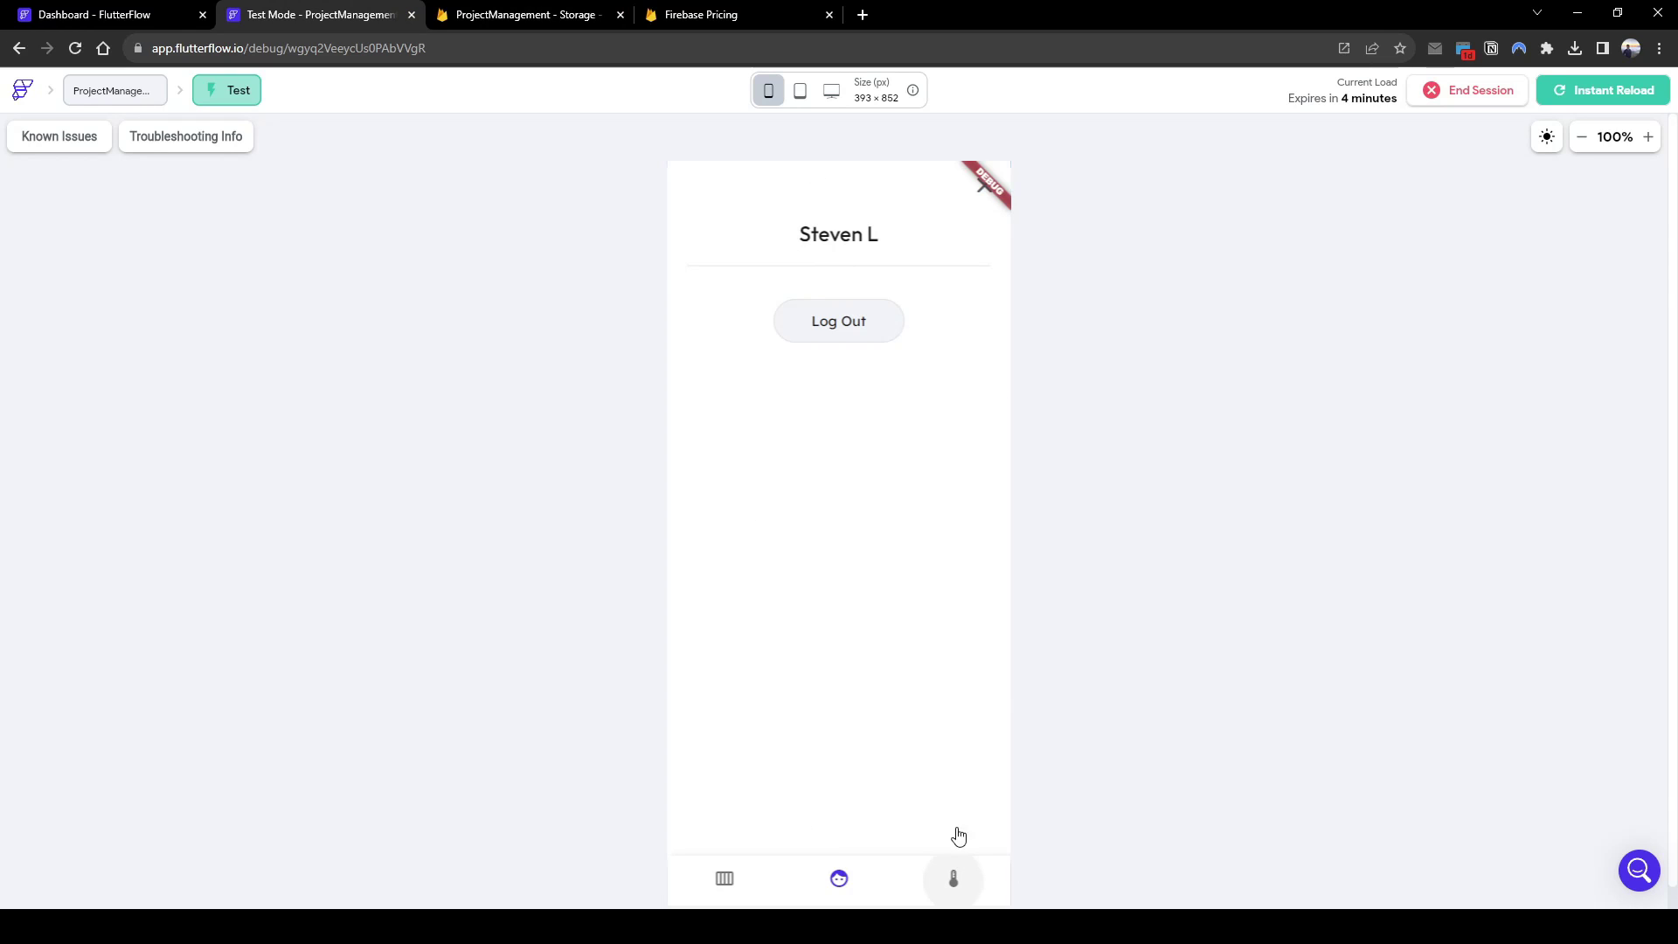
pyautogui.hotkey('ctrl', 'Tab')
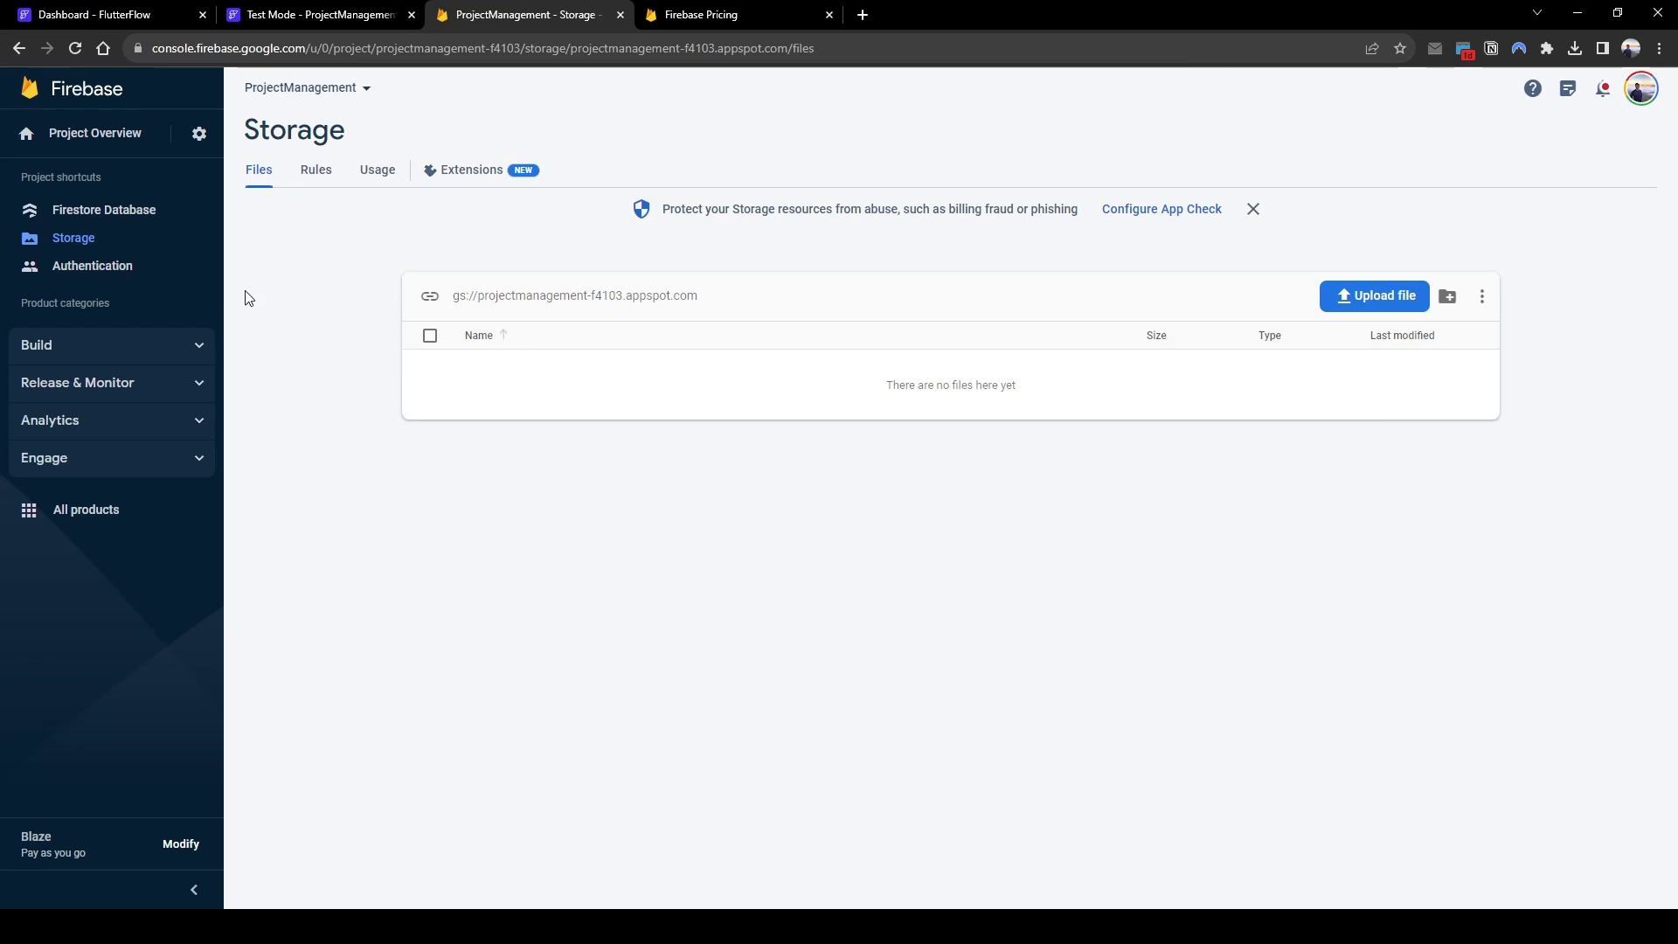
pyautogui.click(120, 212)
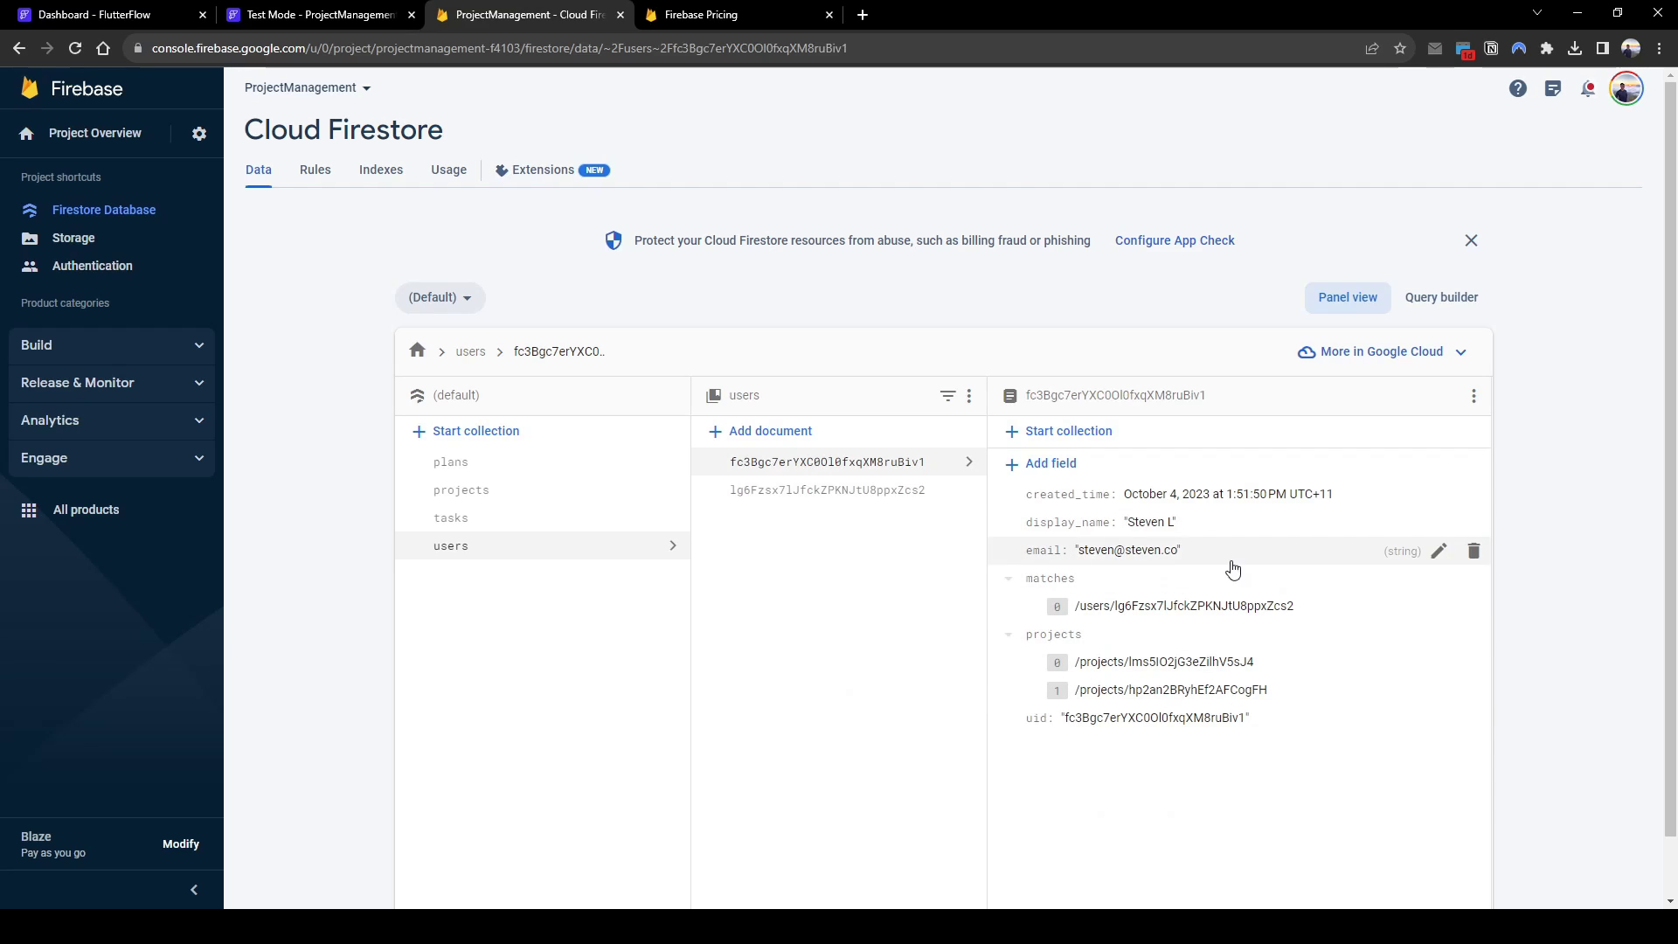
# Step: Switch to the Test Mode app, load a gallery image into local state on the upload page, and upload it to Firestore
pyautogui.click(327, 18)
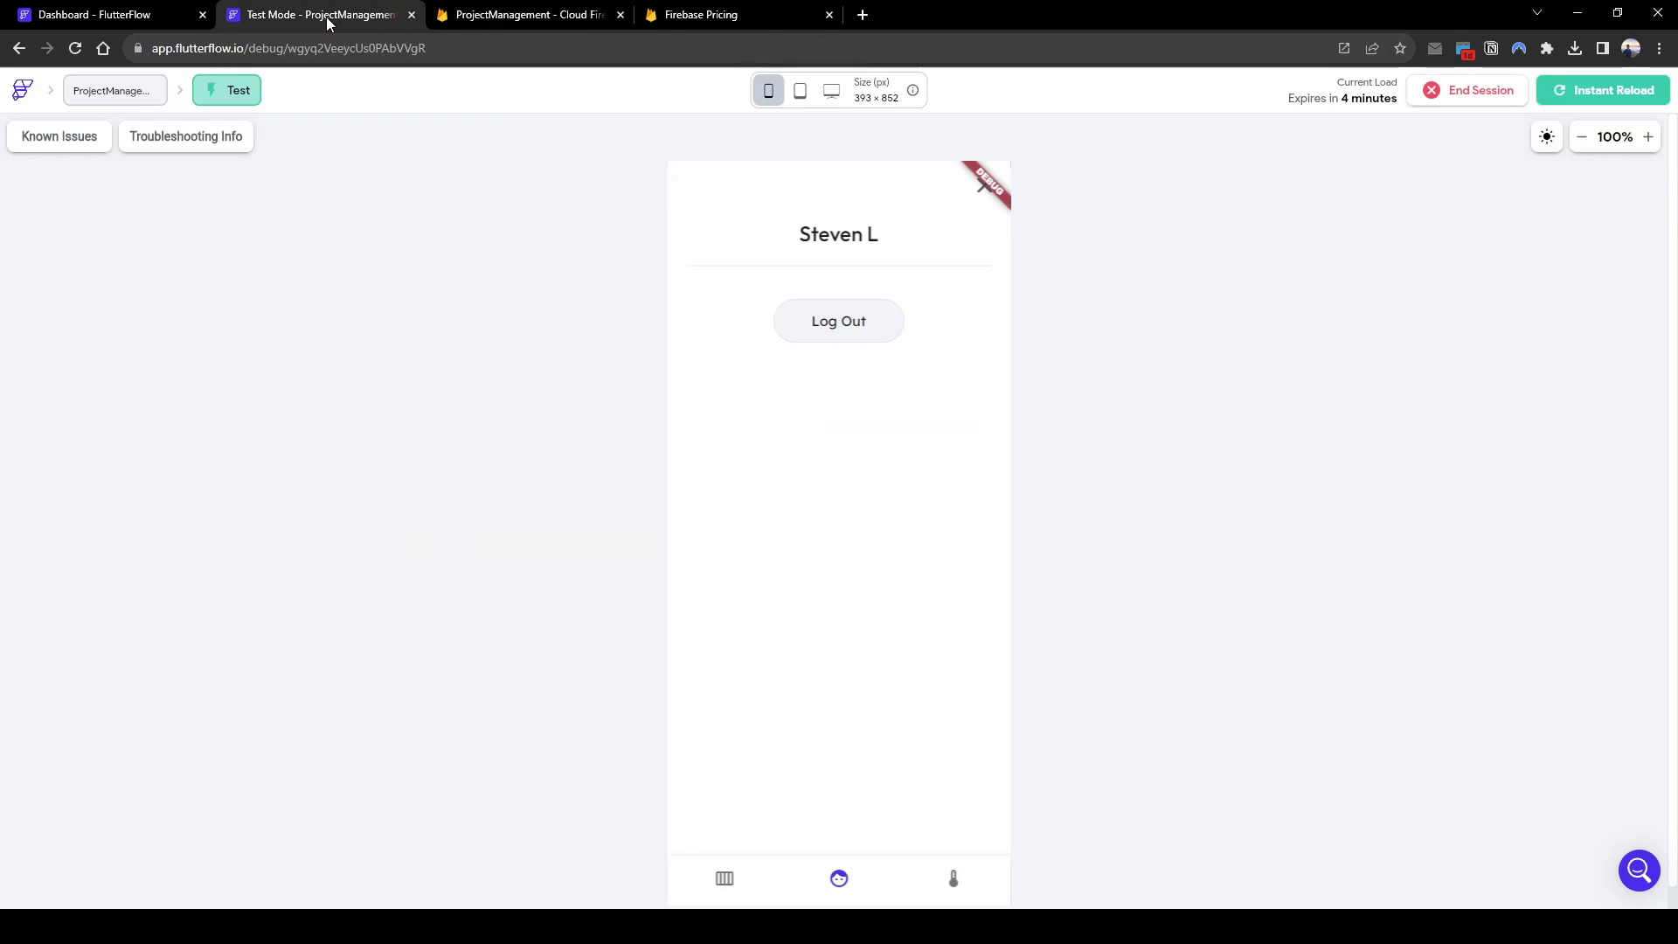
pyautogui.click(959, 877)
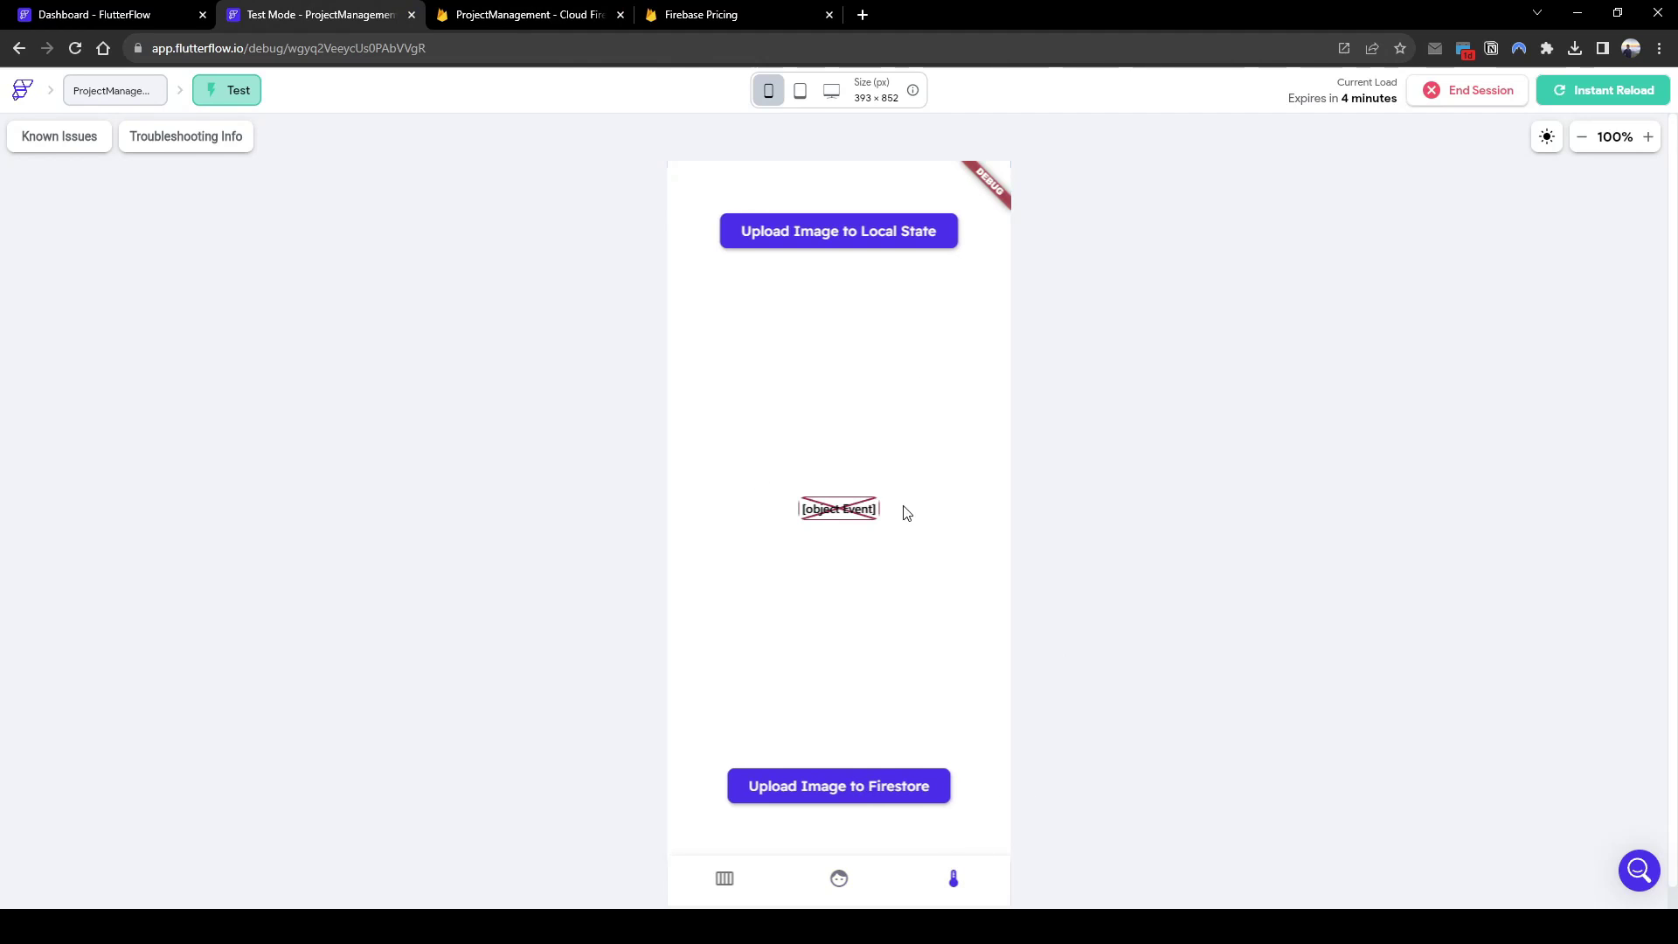
pyautogui.click(795, 245)
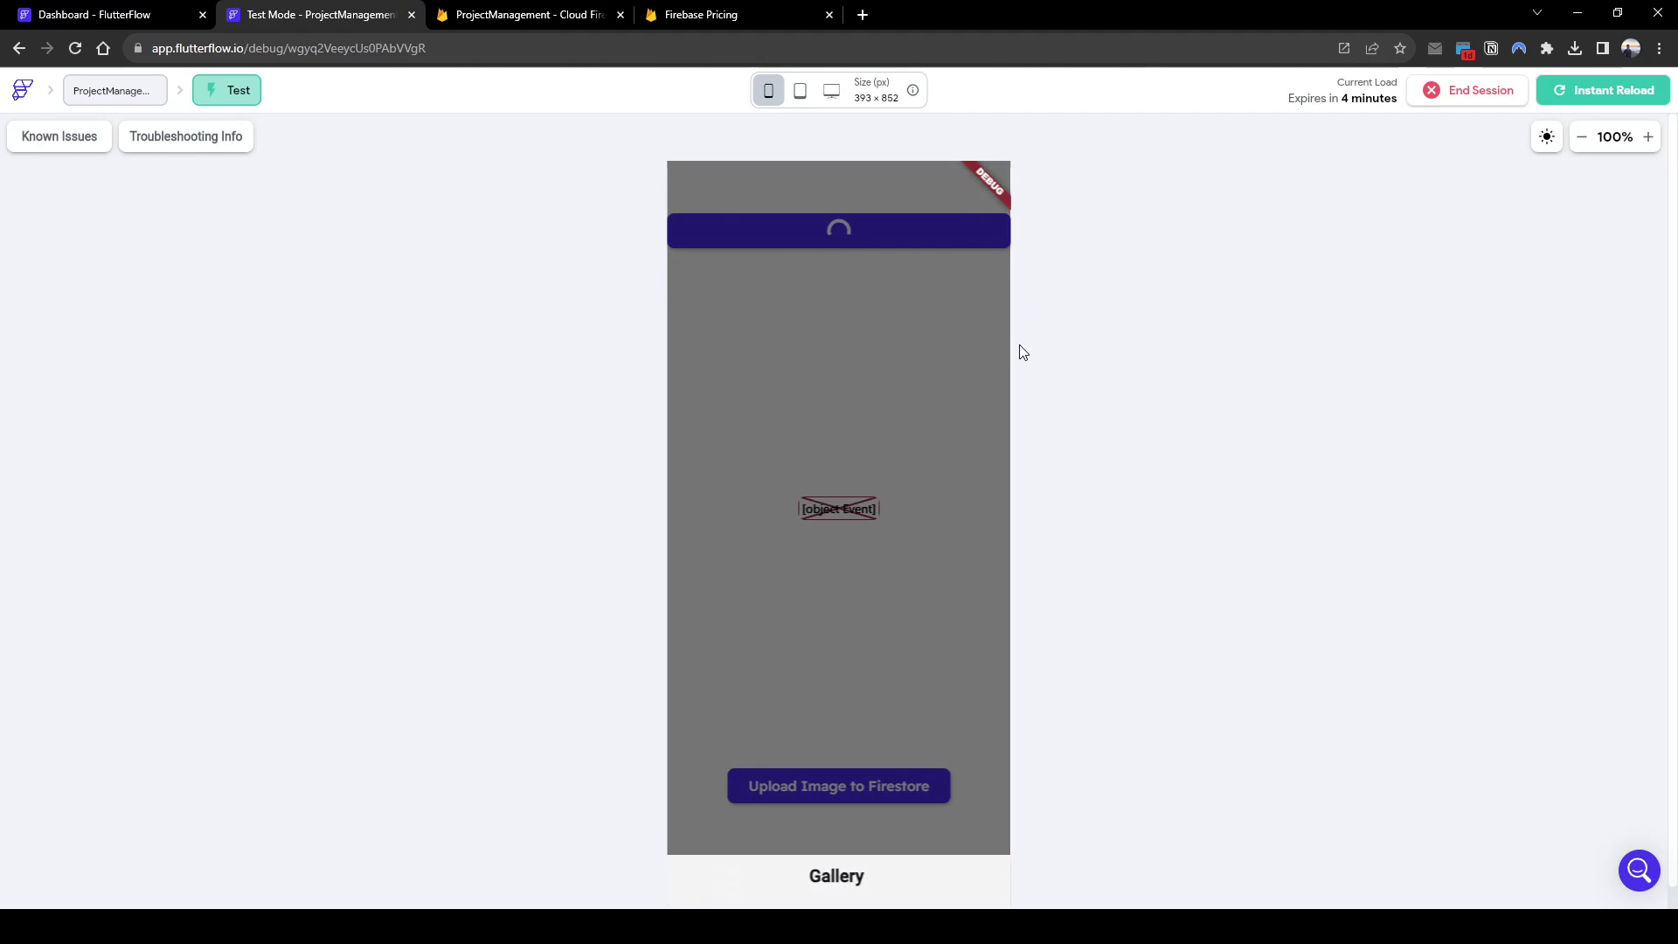
pyautogui.click(863, 878)
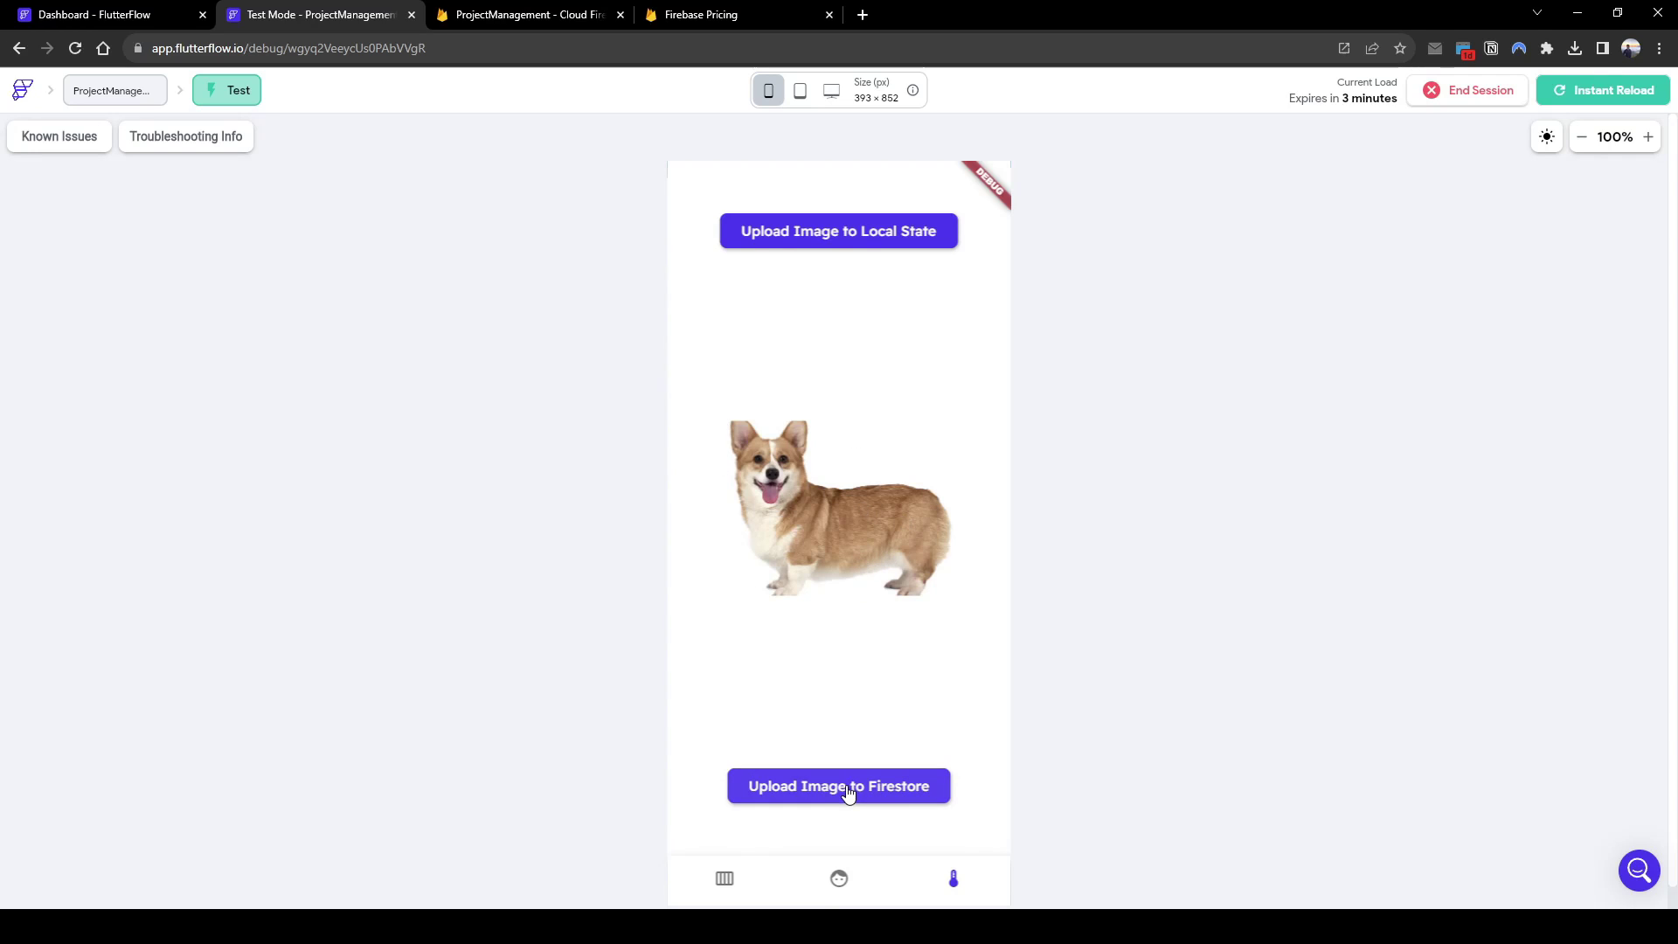
pyautogui.click(786, 801)
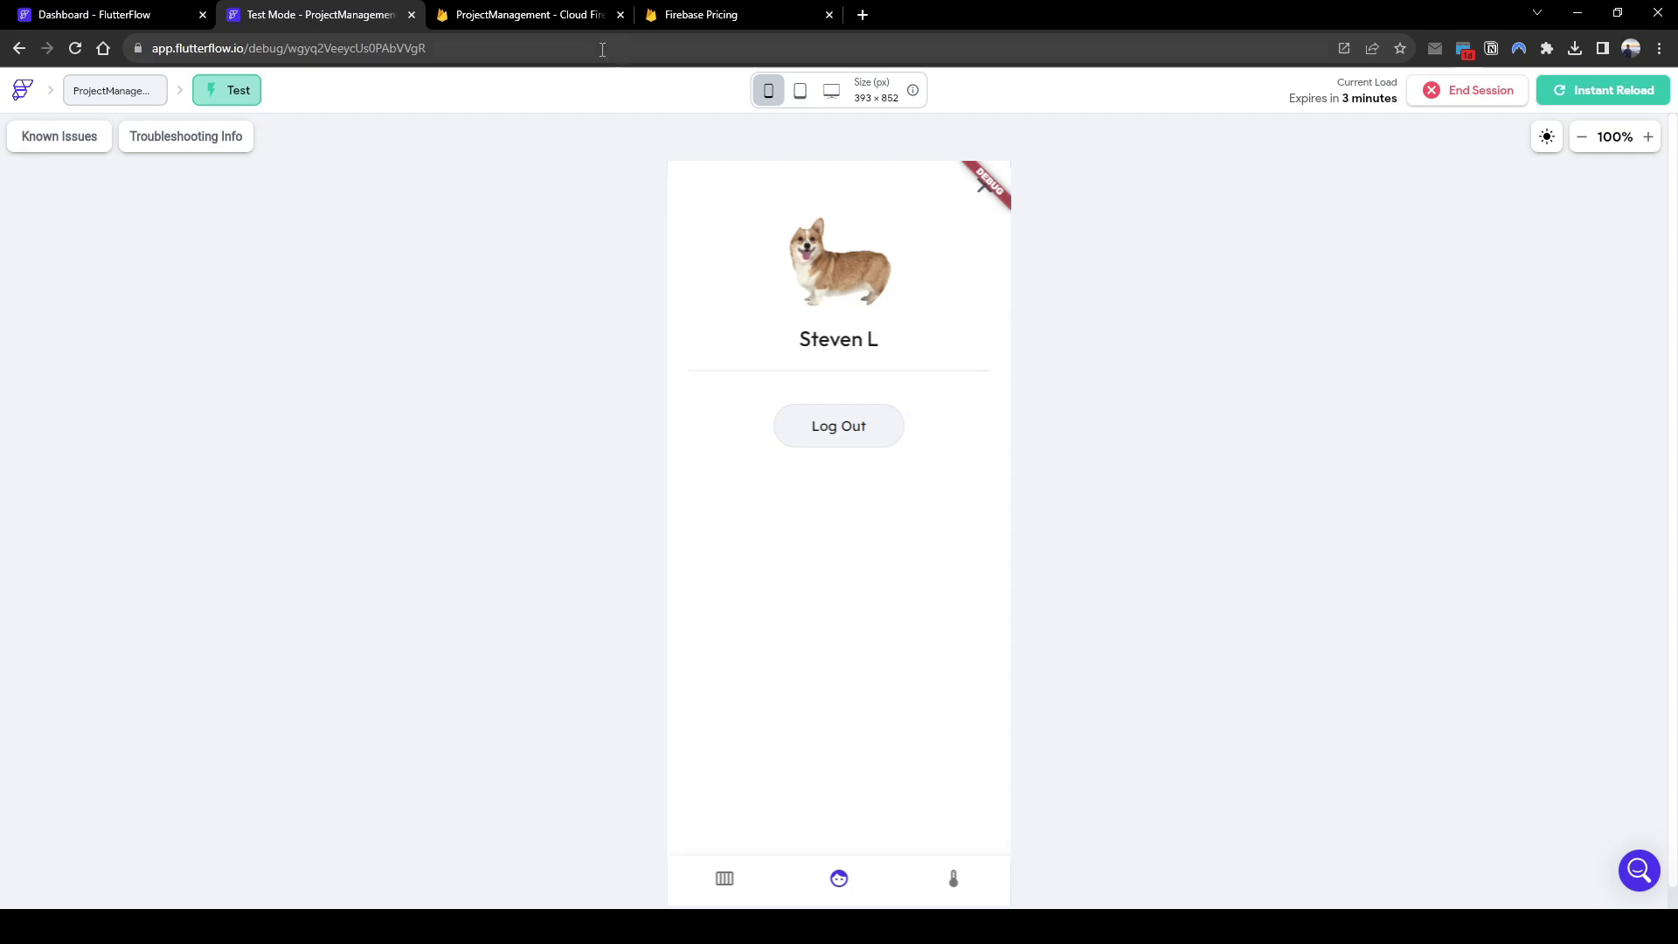
# Step: In the Firebase console, check the user document's photo_url field and the uploaded image in the user's Storage uploads folder
pyautogui.click(569, 18)
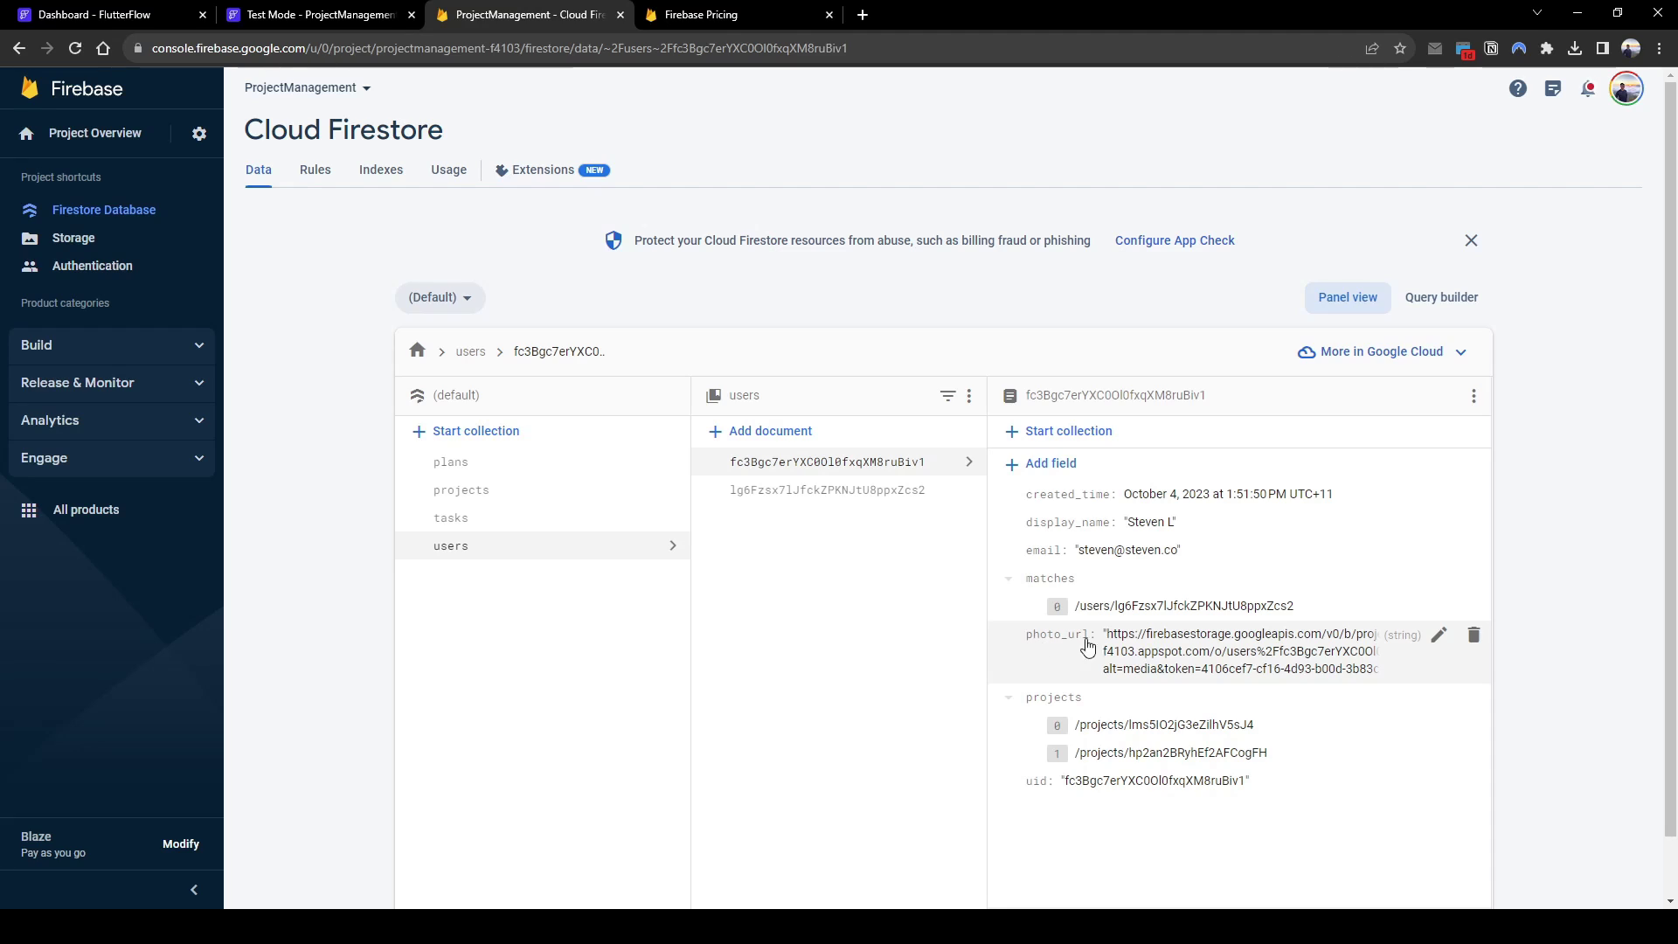
pyautogui.click(149, 239)
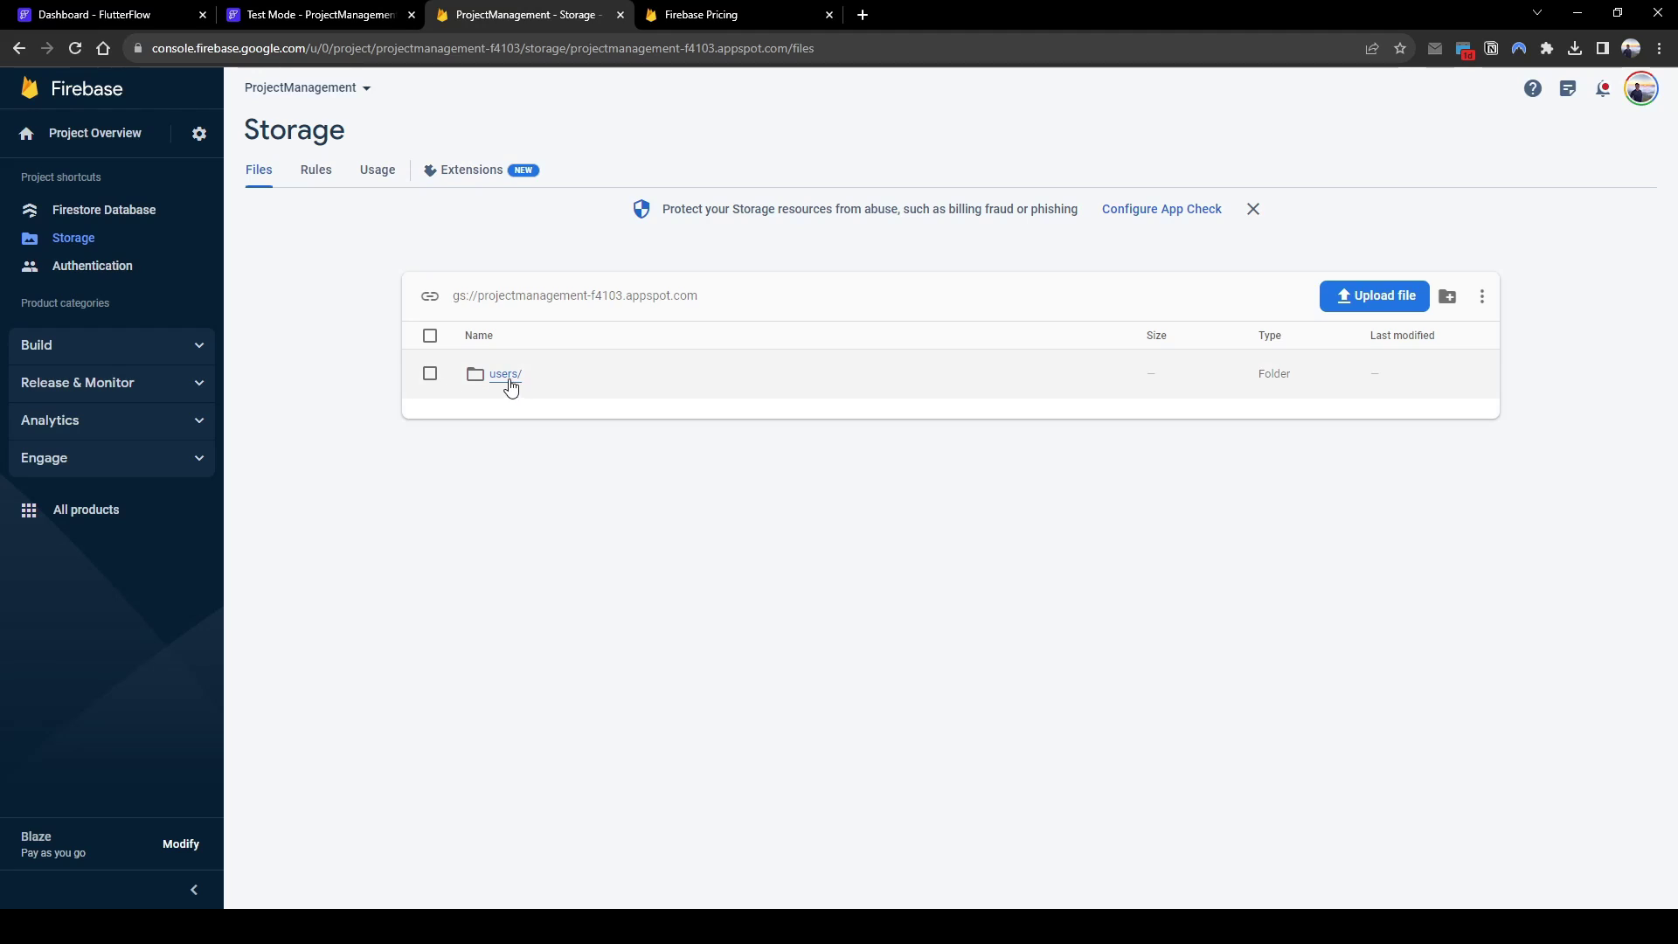
pyautogui.click(511, 387)
pyautogui.click(554, 382)
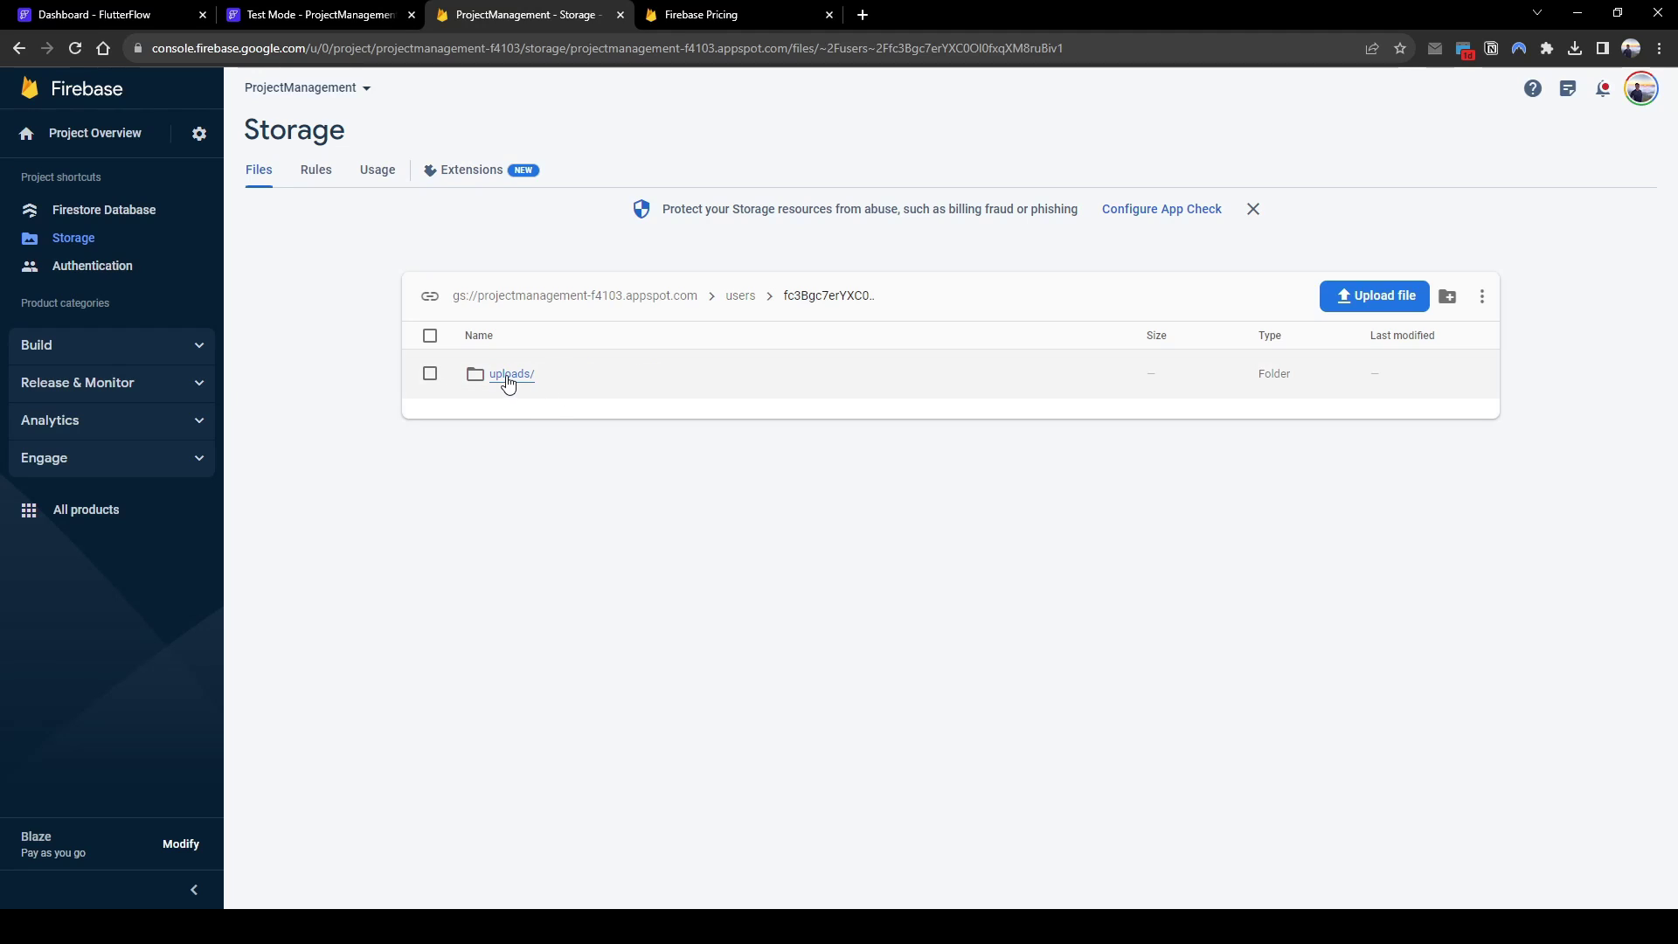
pyautogui.click(511, 374)
pyautogui.click(599, 378)
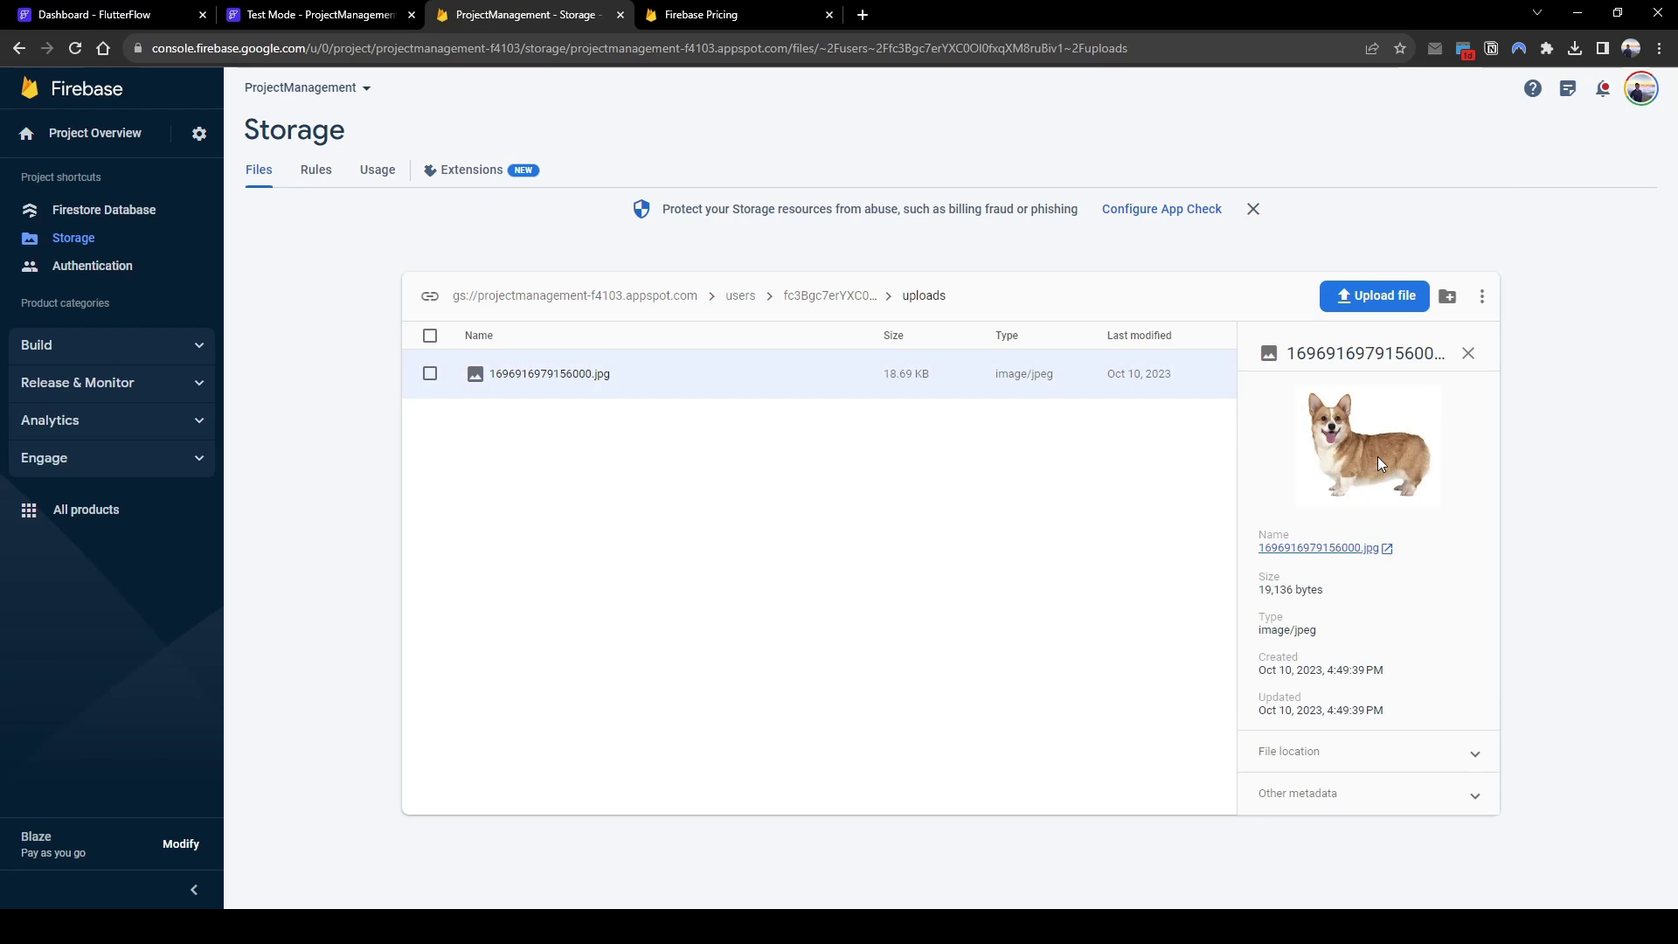
# Step: Examine the empty image area on the Test Mode upload page and select the matching Image widget in the FlutterFlow builder
pyautogui.click(303, 20)
pyautogui.click(953, 878)
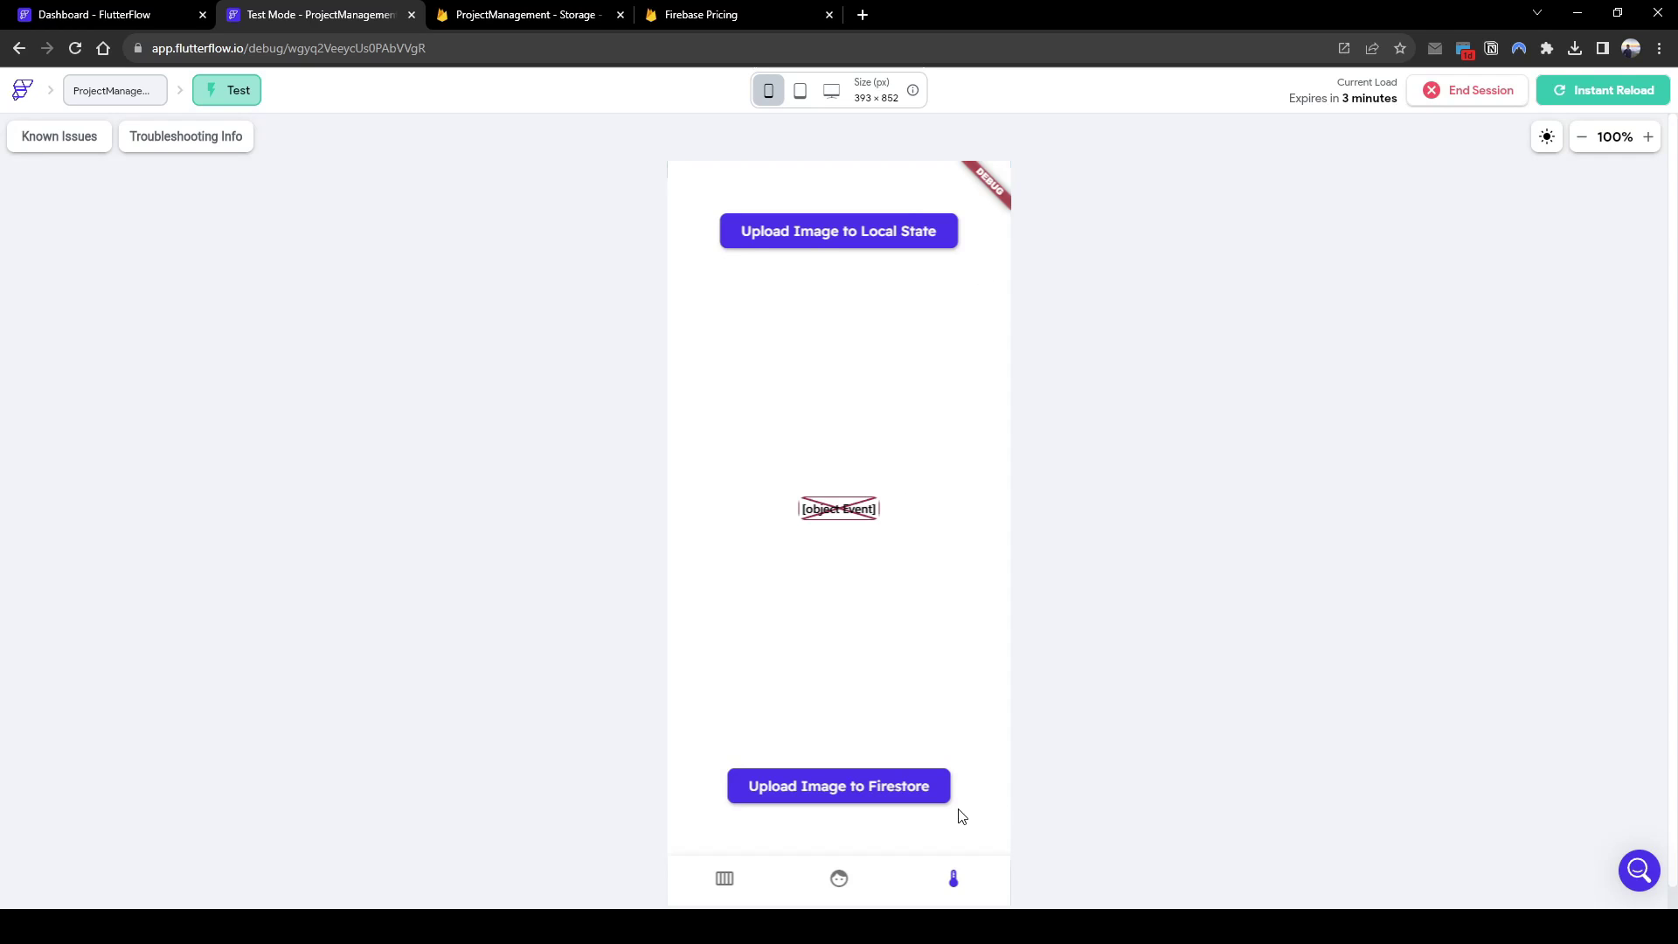
pyautogui.hotkey('ctrl', '1')
pyautogui.click(884, 484)
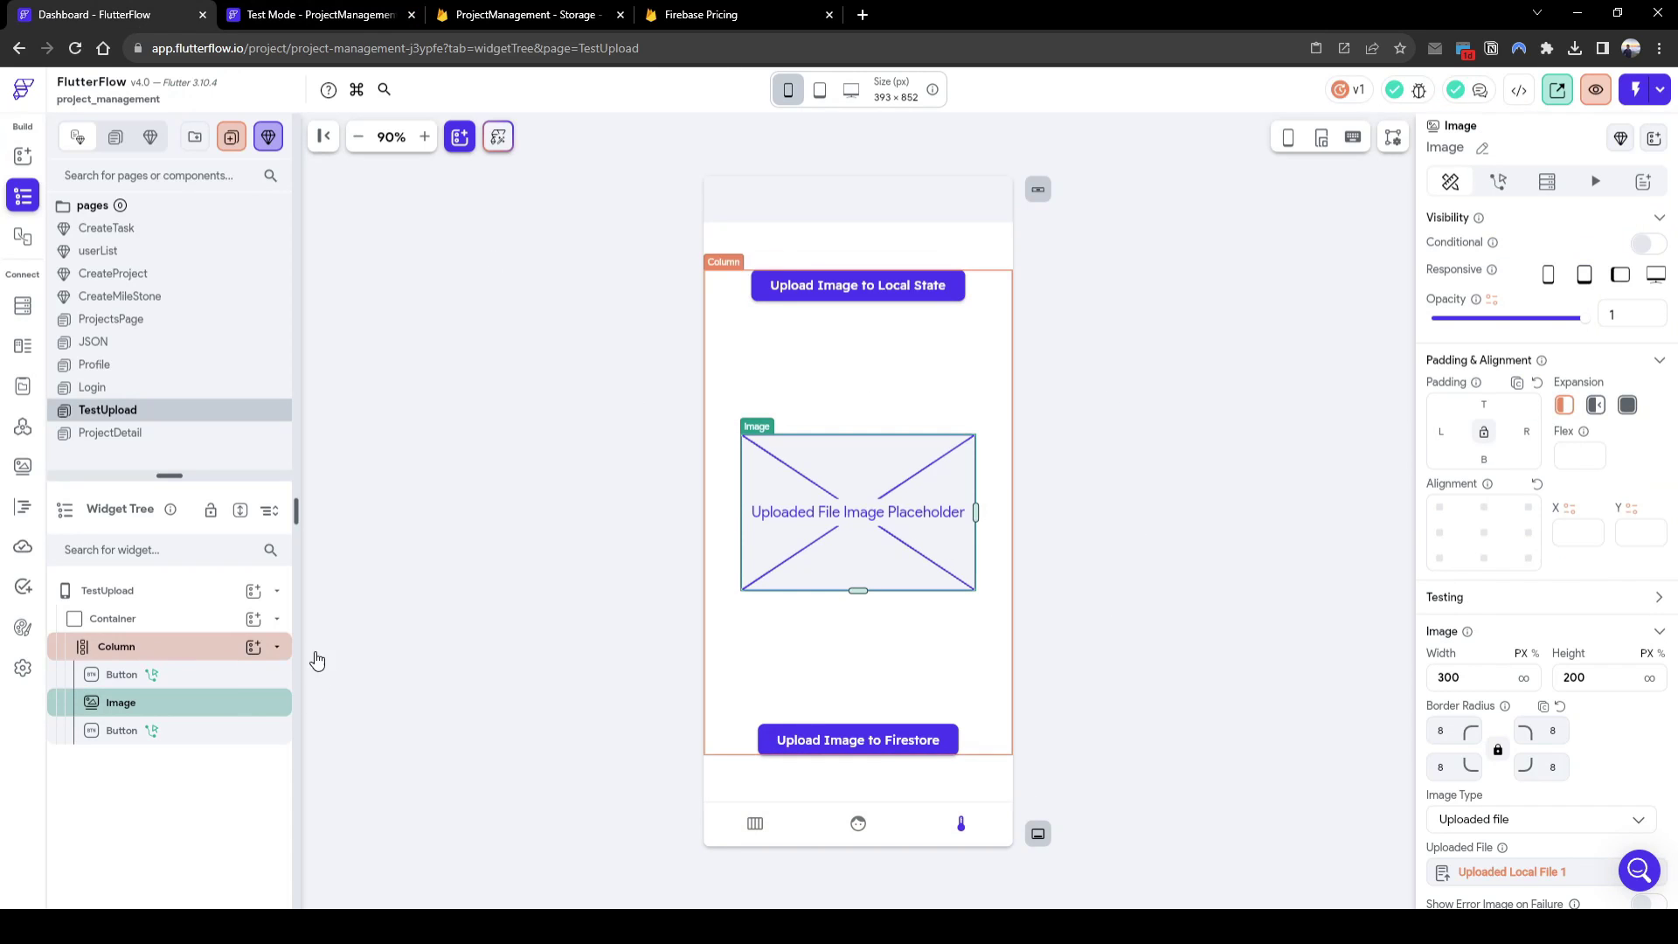
pyautogui.click(525, 14)
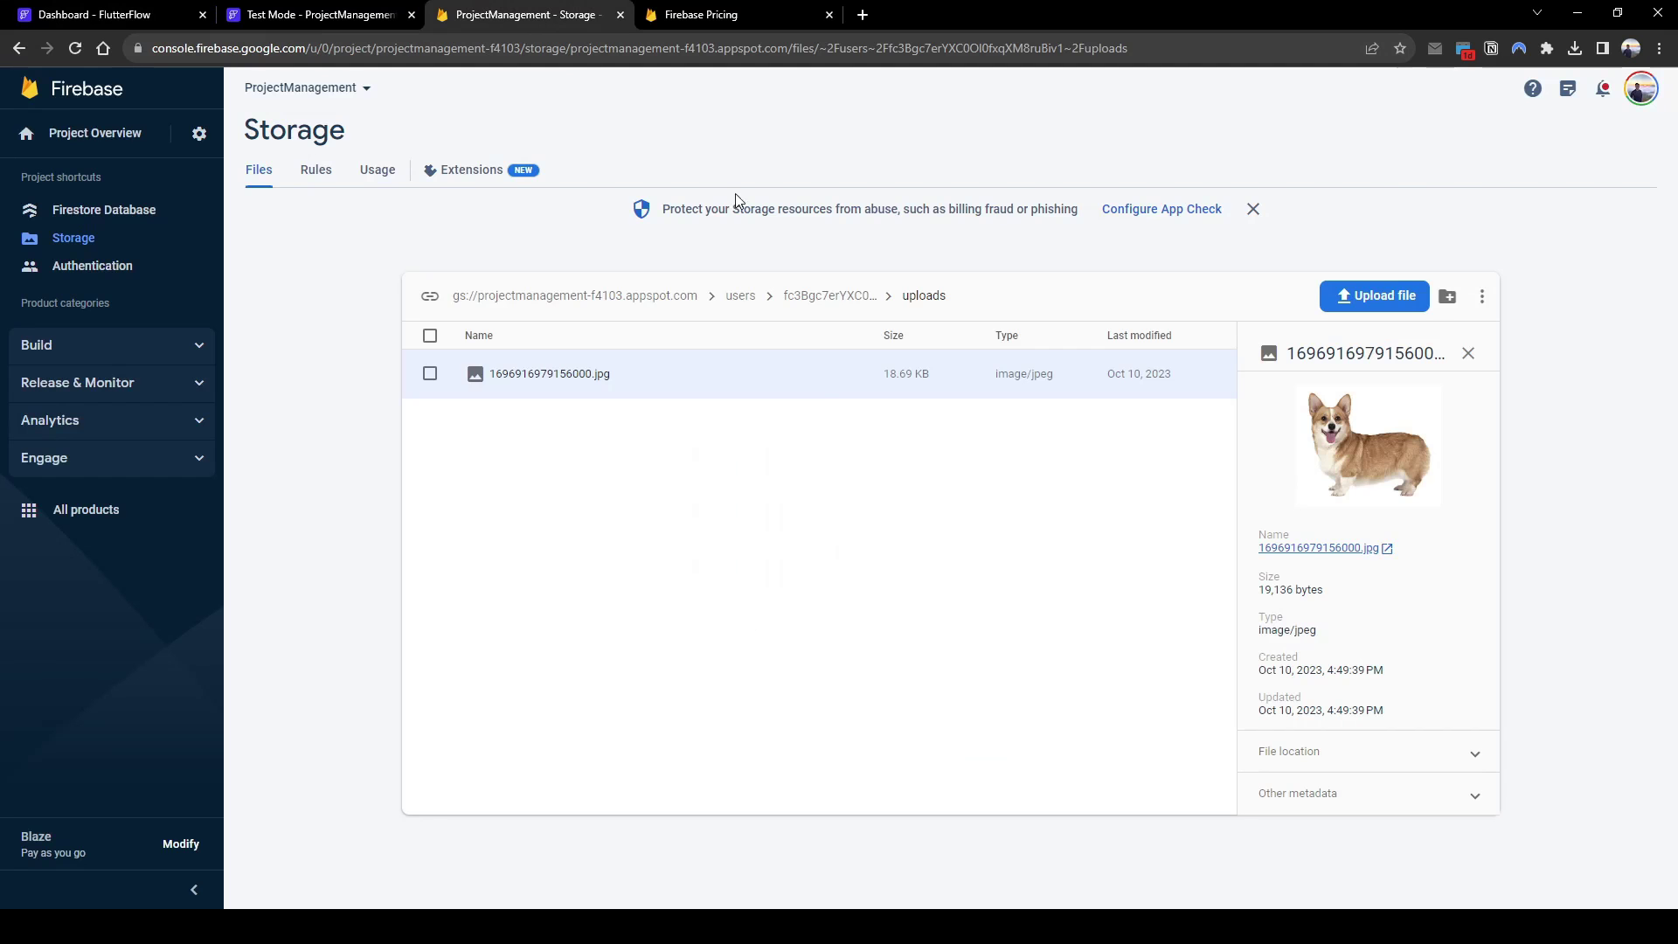
pyautogui.click(319, 14)
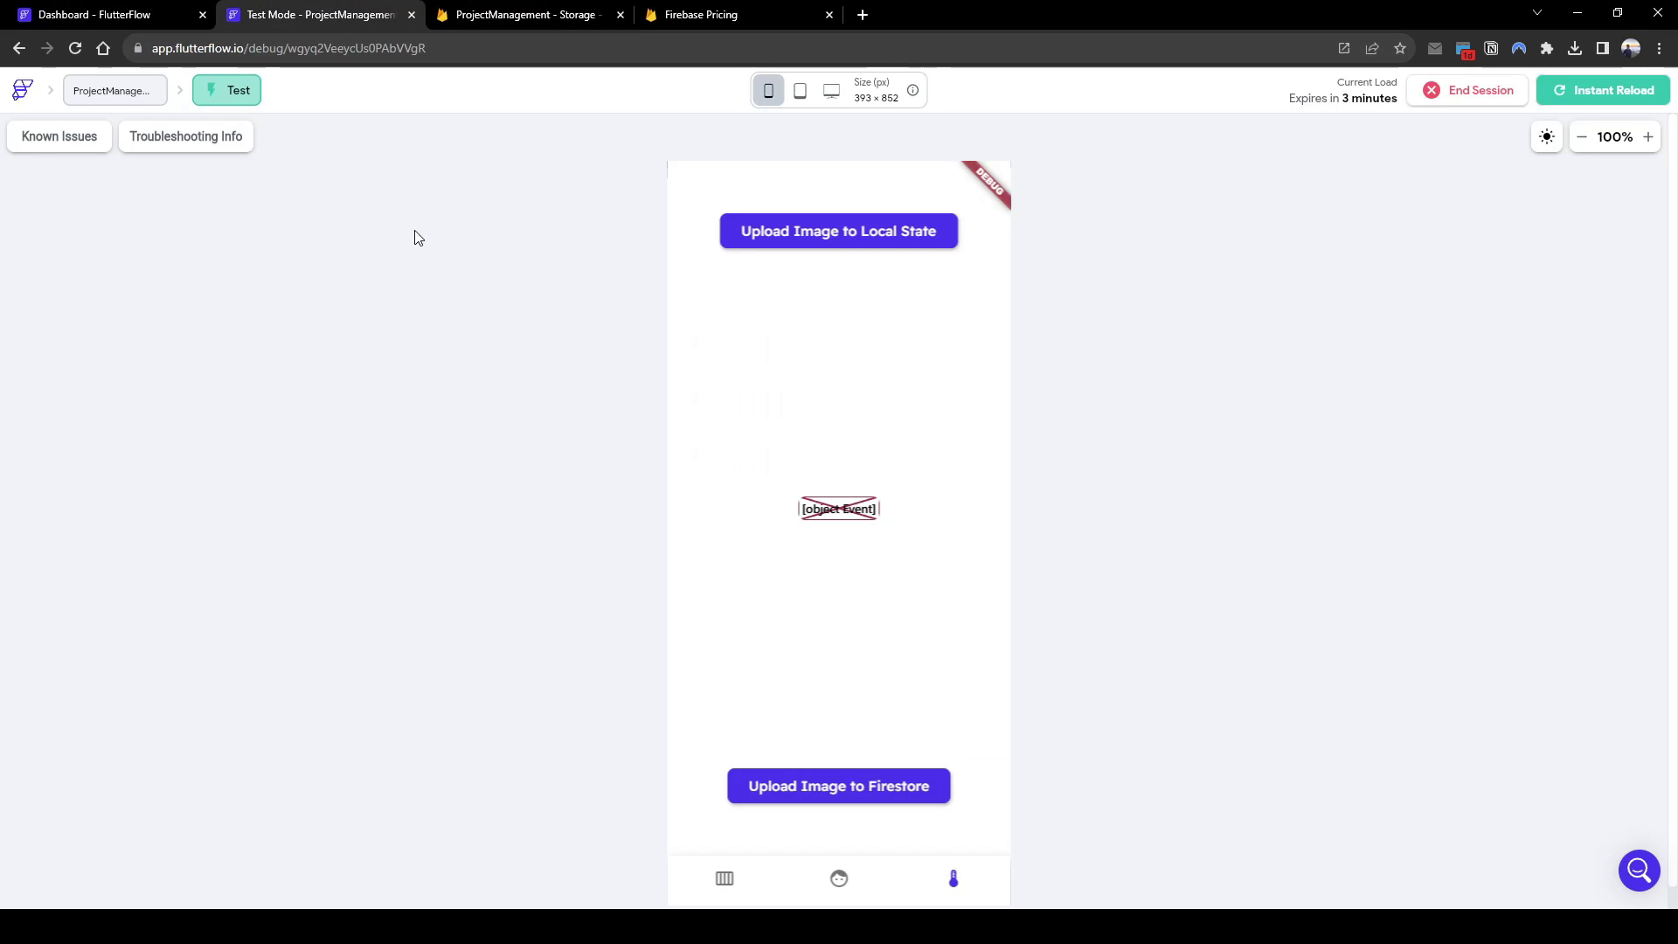
# Step: Enable conditional visibility on the TestUpload image using a single condition with Uploaded Local File 1 as its first value
pyautogui.click(140, 14)
pyautogui.click(1648, 246)
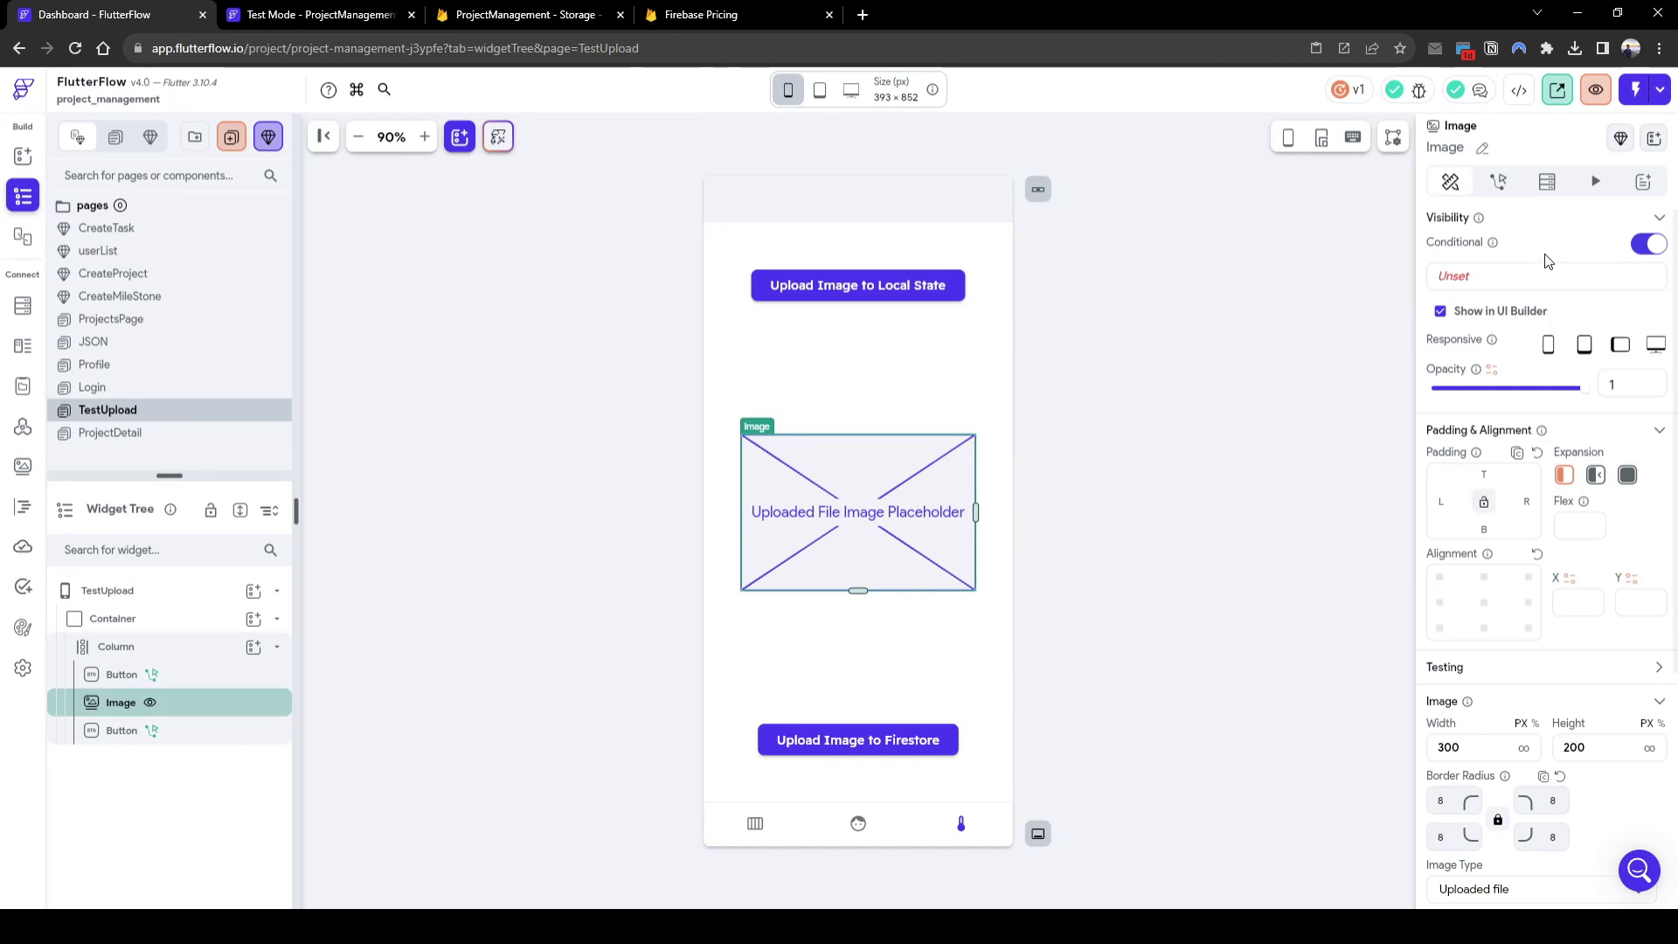
pyautogui.click(1480, 281)
pyautogui.click(1274, 360)
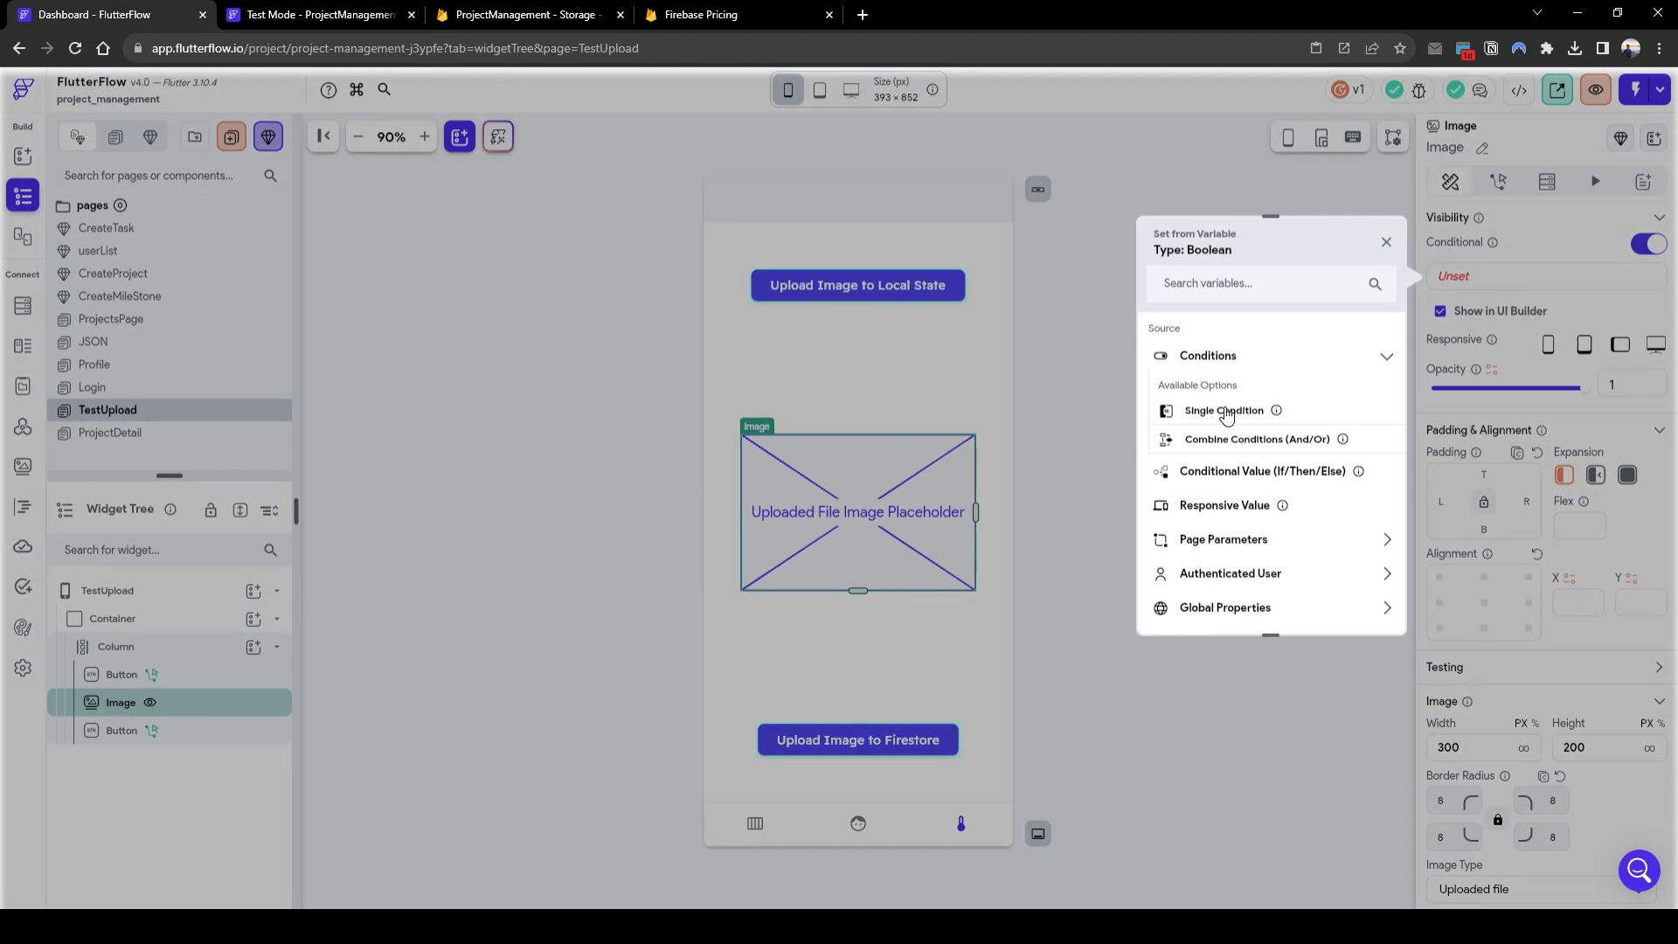
pyautogui.click(1226, 416)
pyautogui.click(1265, 386)
pyautogui.click(1224, 418)
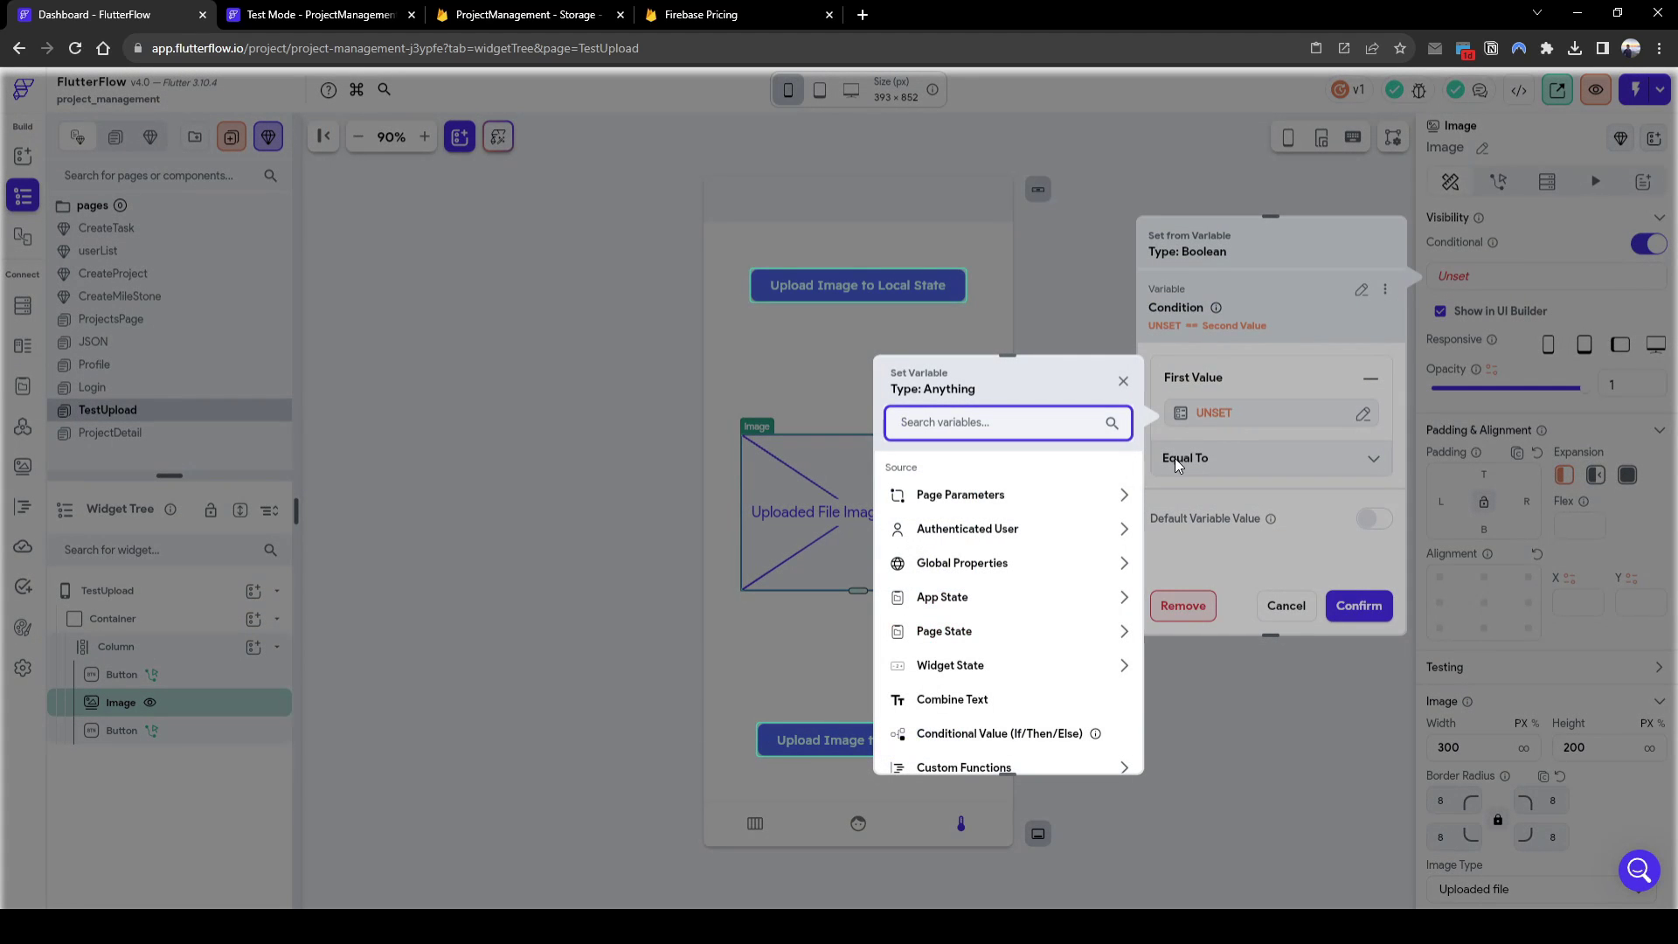
pyautogui.write('upload')
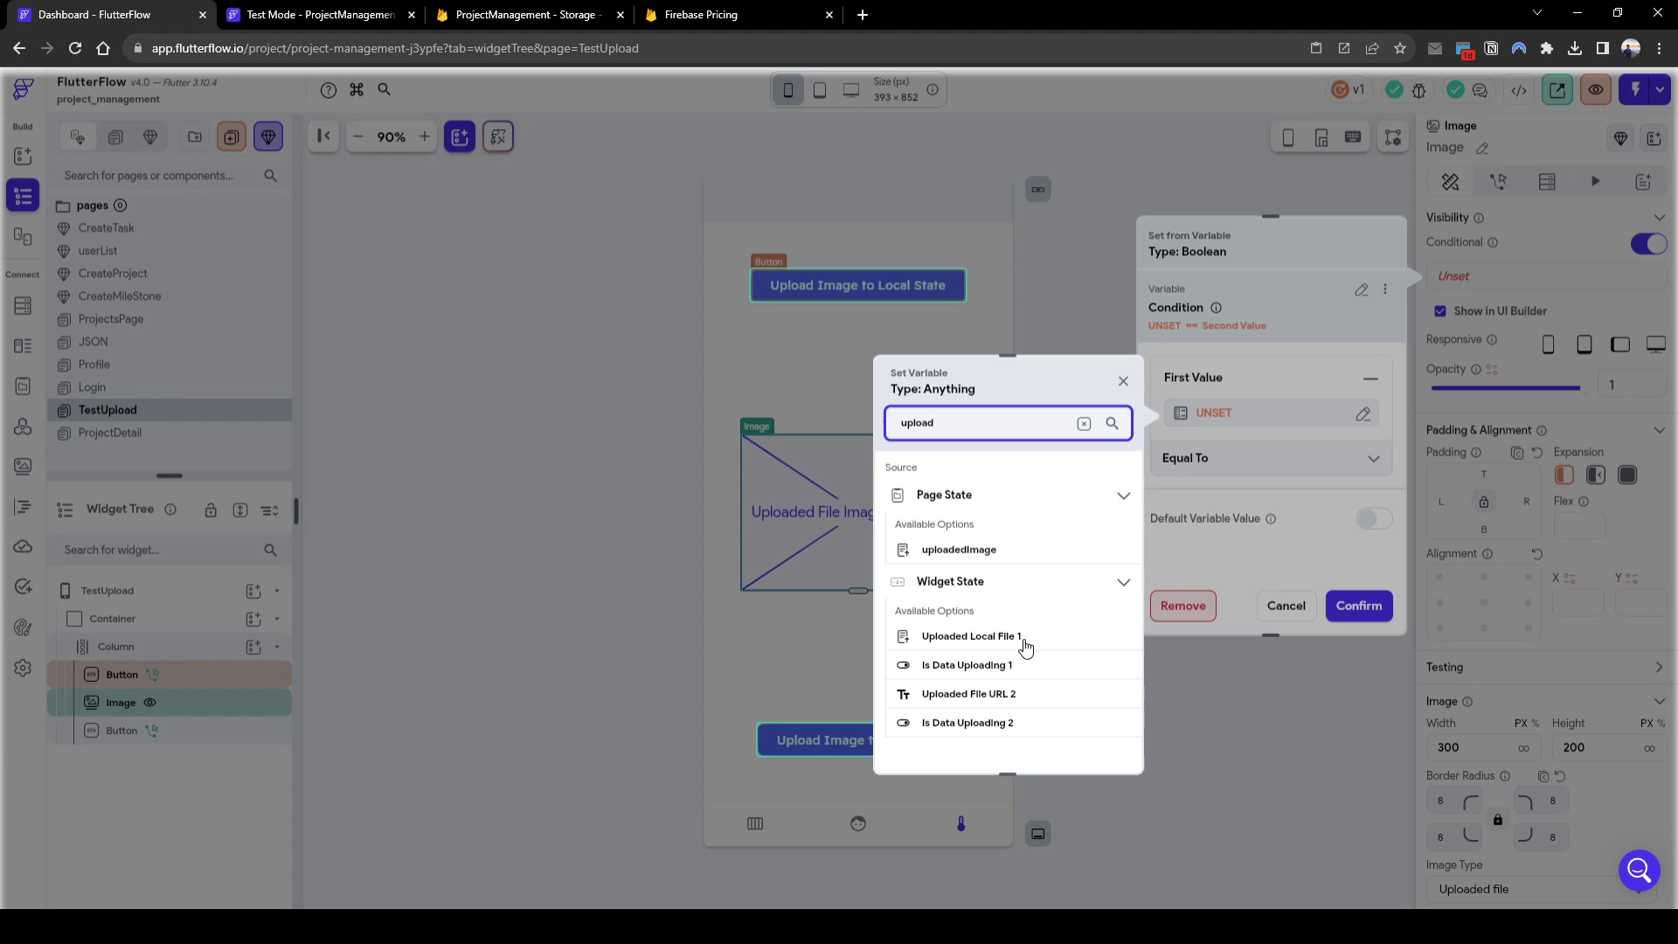
pyautogui.click(971, 637)
pyautogui.click(1093, 745)
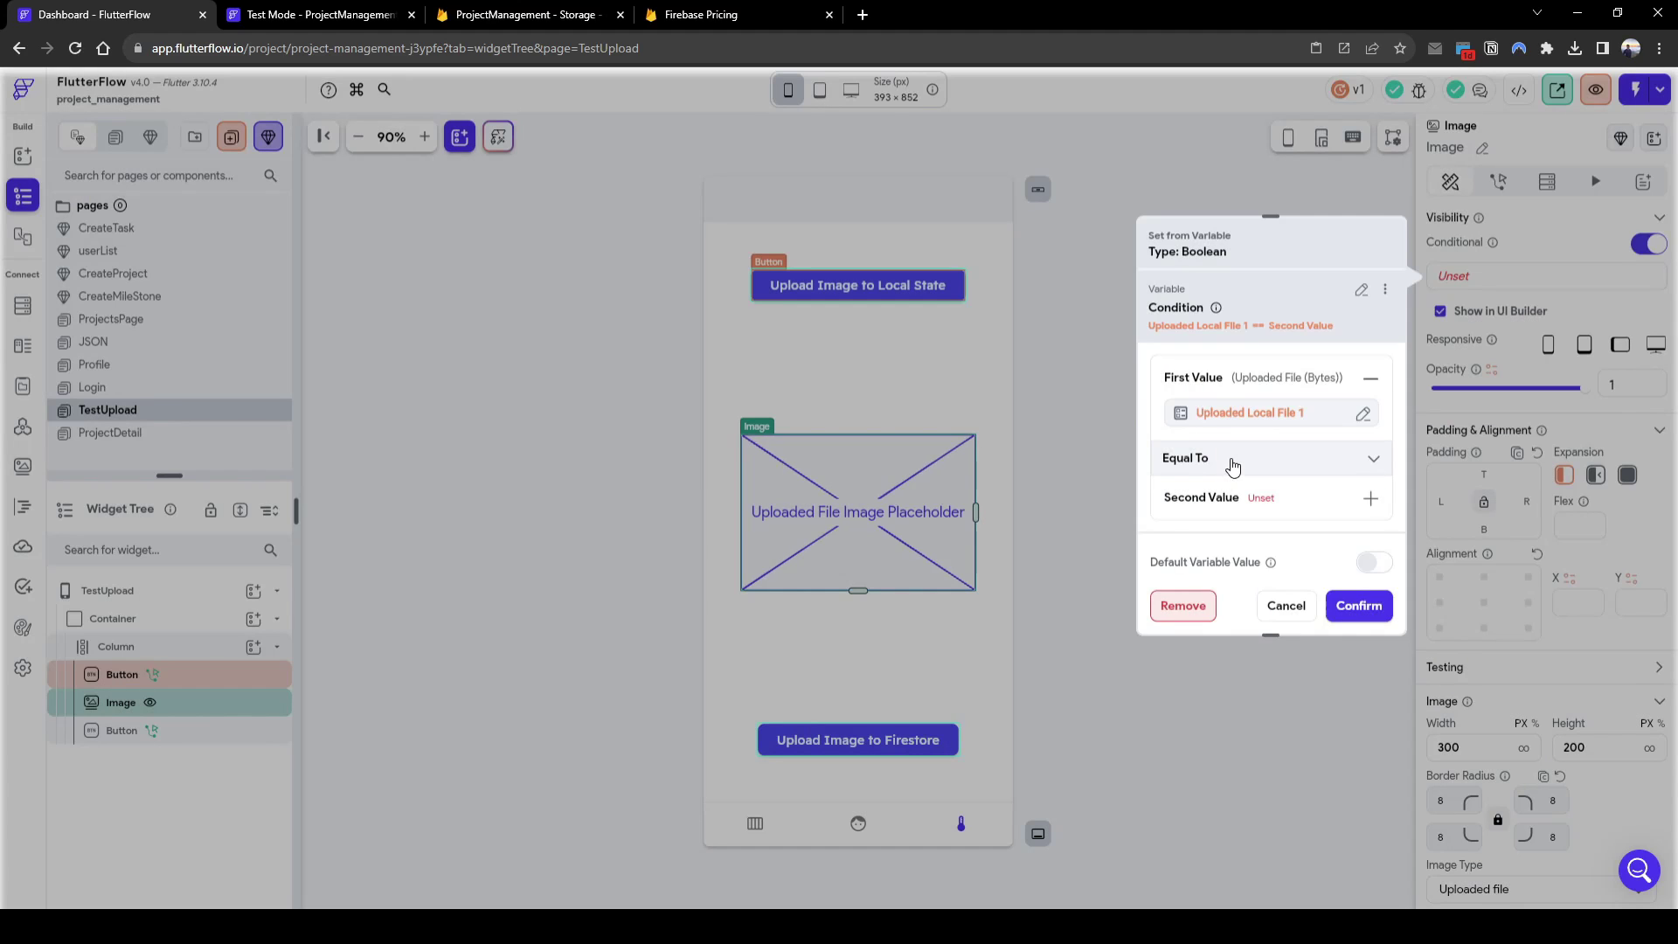
# Step: Set the image's visibility condition operator to Is Not Set and confirm the condition
pyautogui.click(1228, 459)
pyautogui.click(1244, 750)
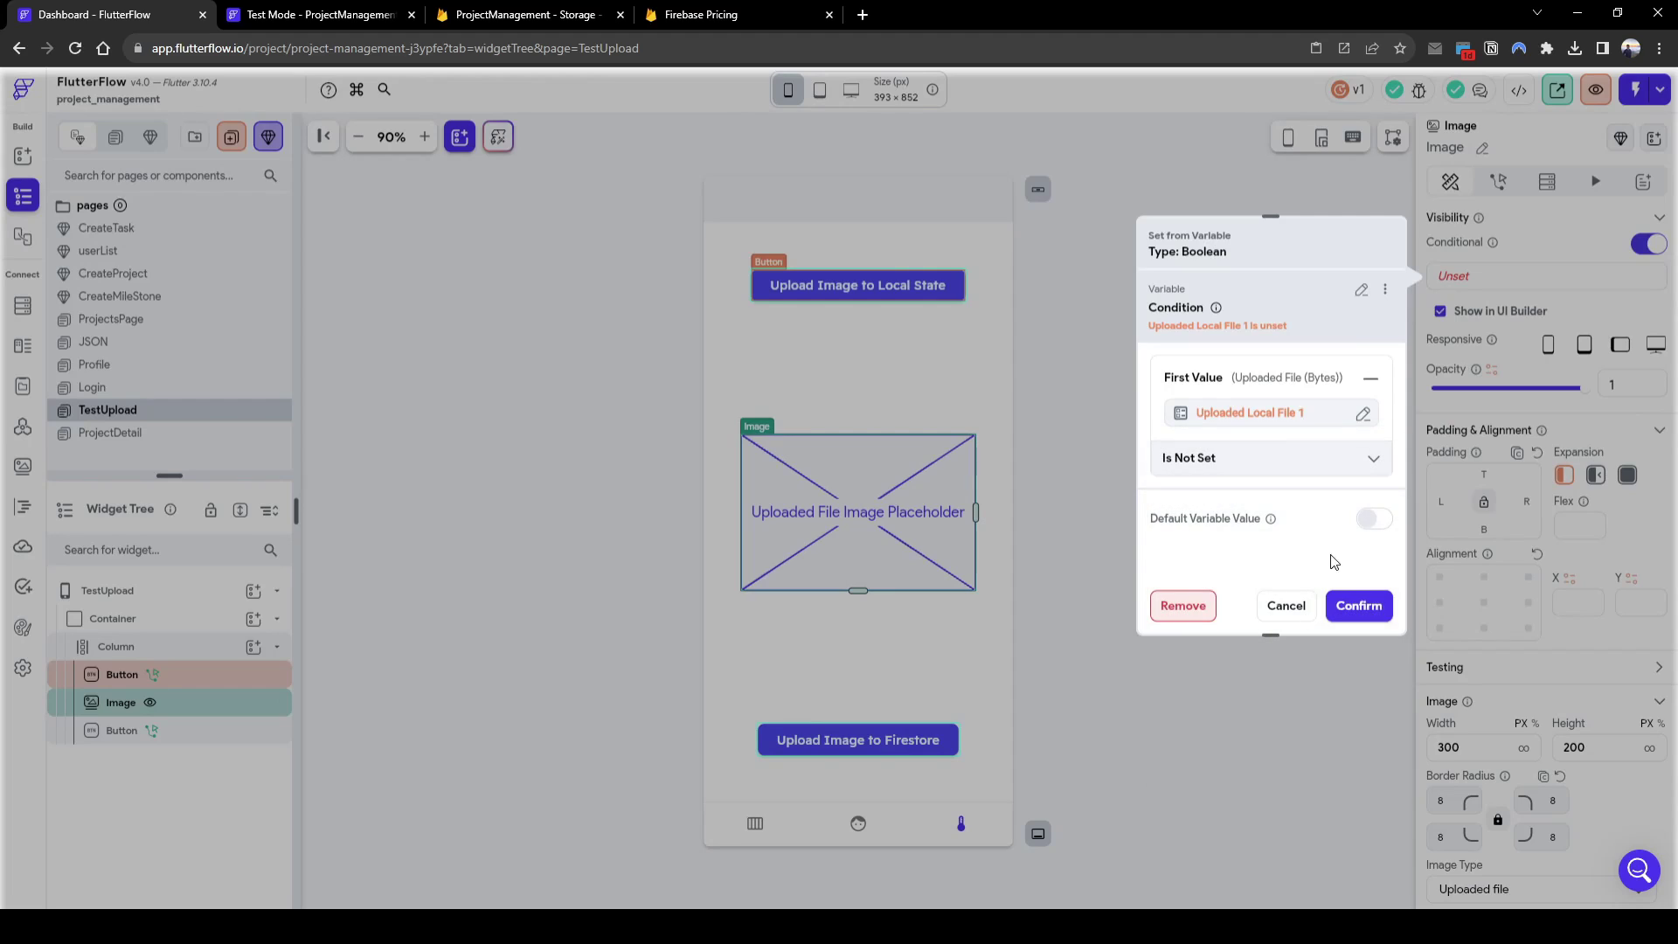
pyautogui.click(1377, 605)
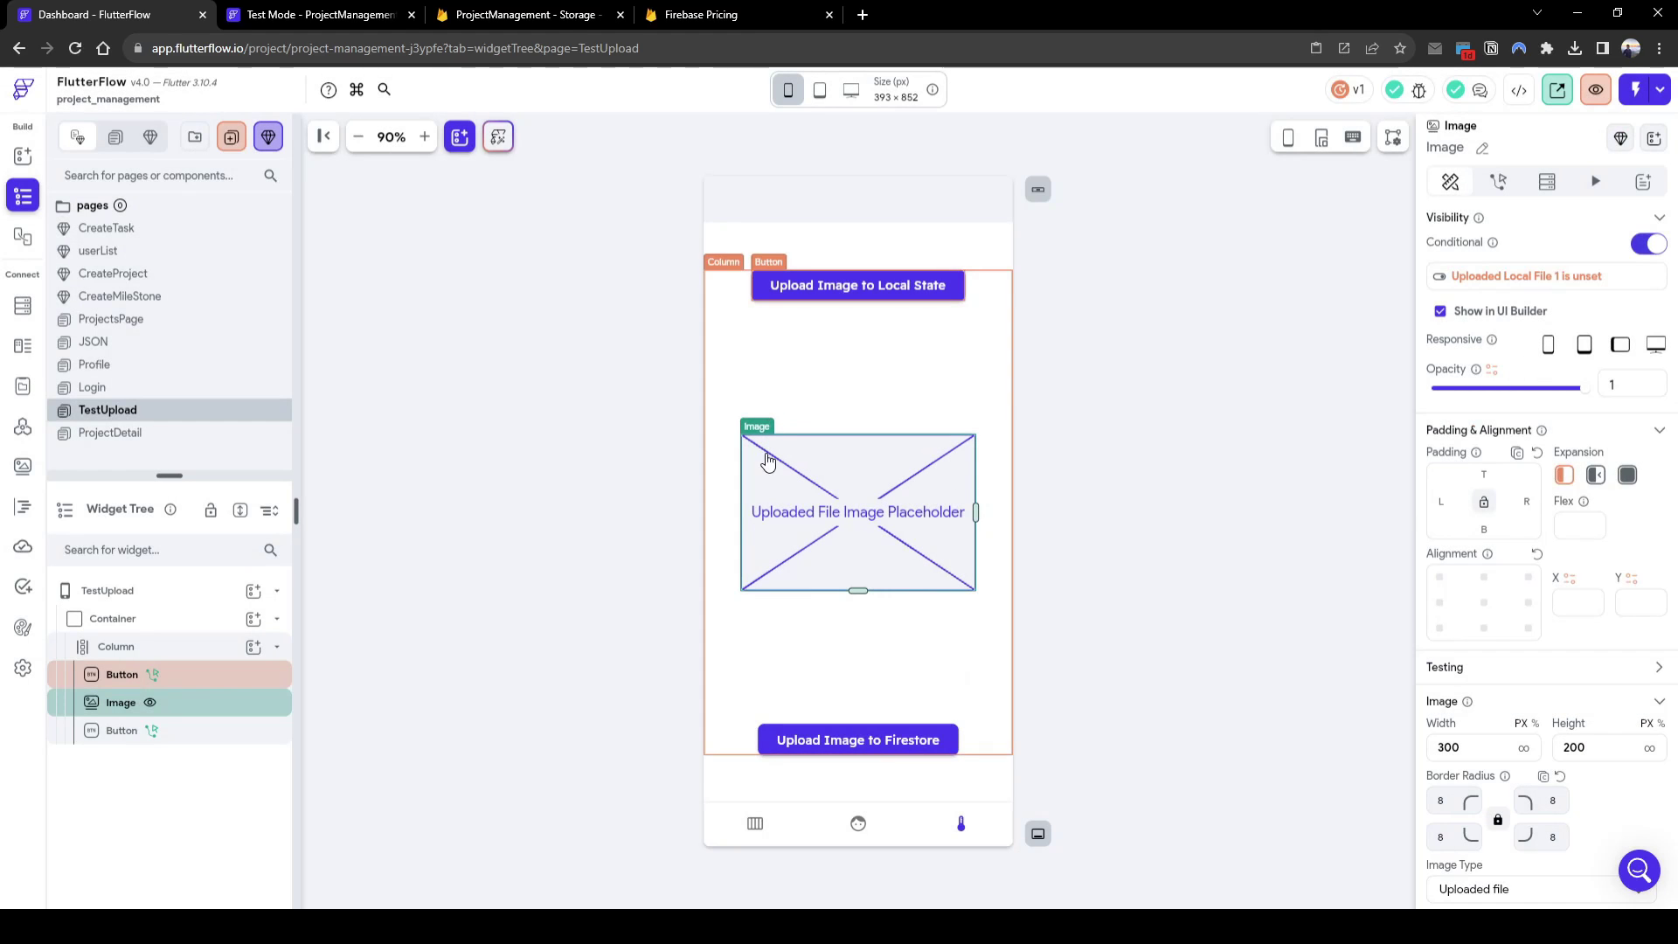
# Step: Reverse the operator of the image's visibility condition on Uploaded Local File 1 and reselect the image
pyautogui.click(1573, 276)
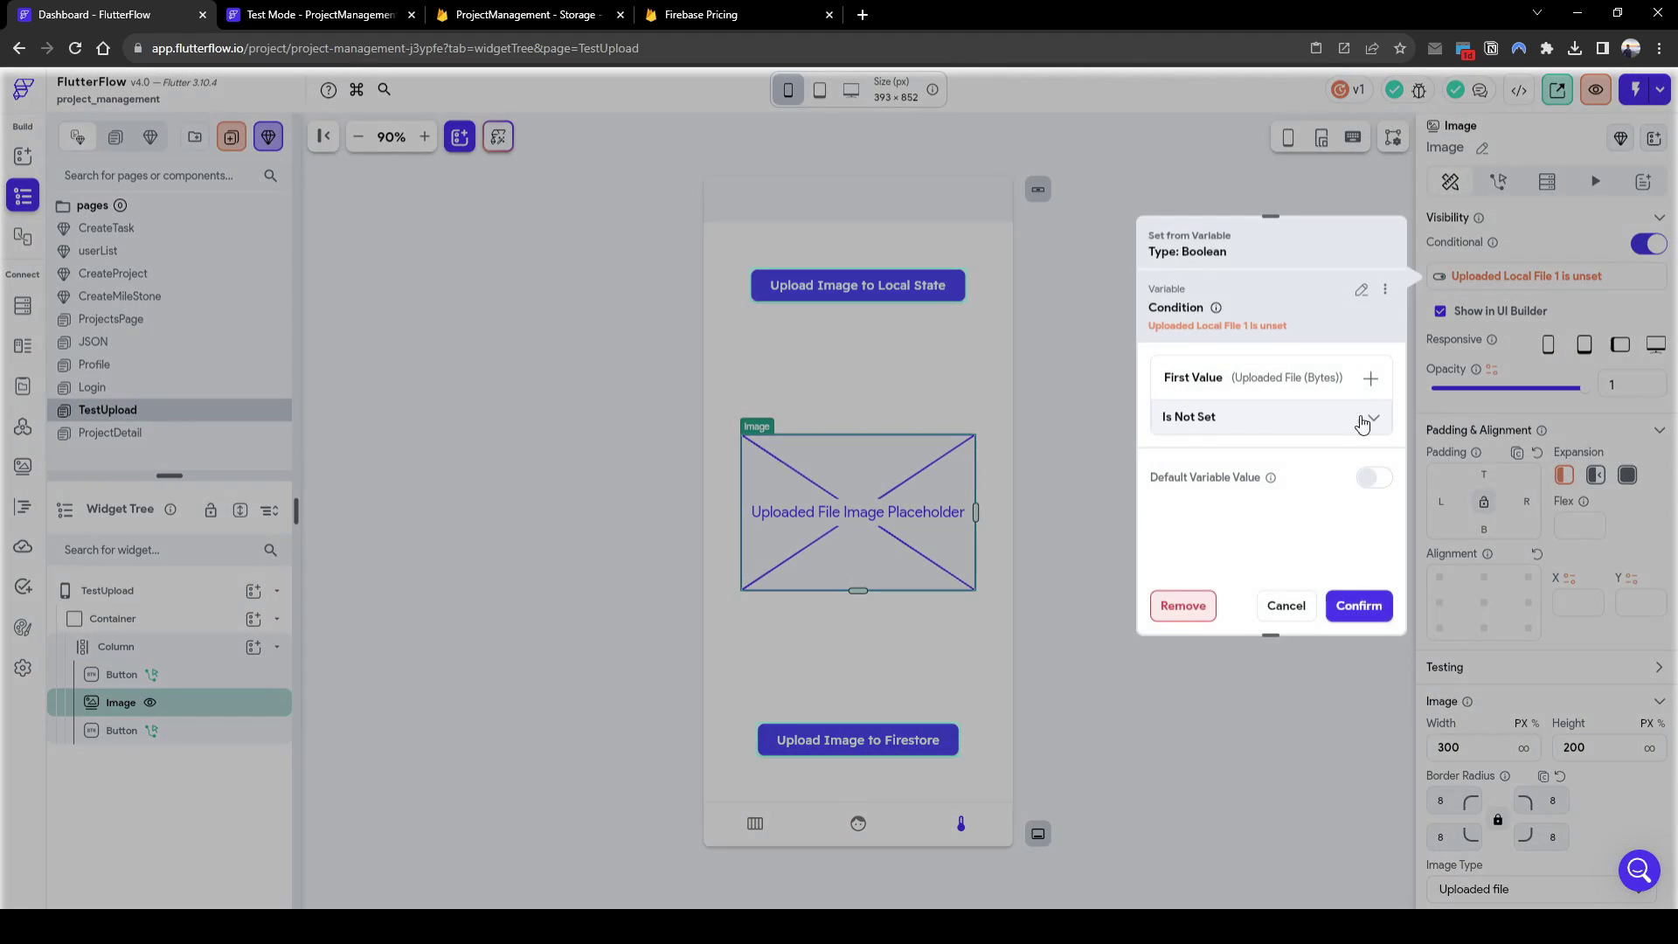
pyautogui.click(1264, 418)
pyautogui.click(1223, 387)
pyautogui.click(1346, 611)
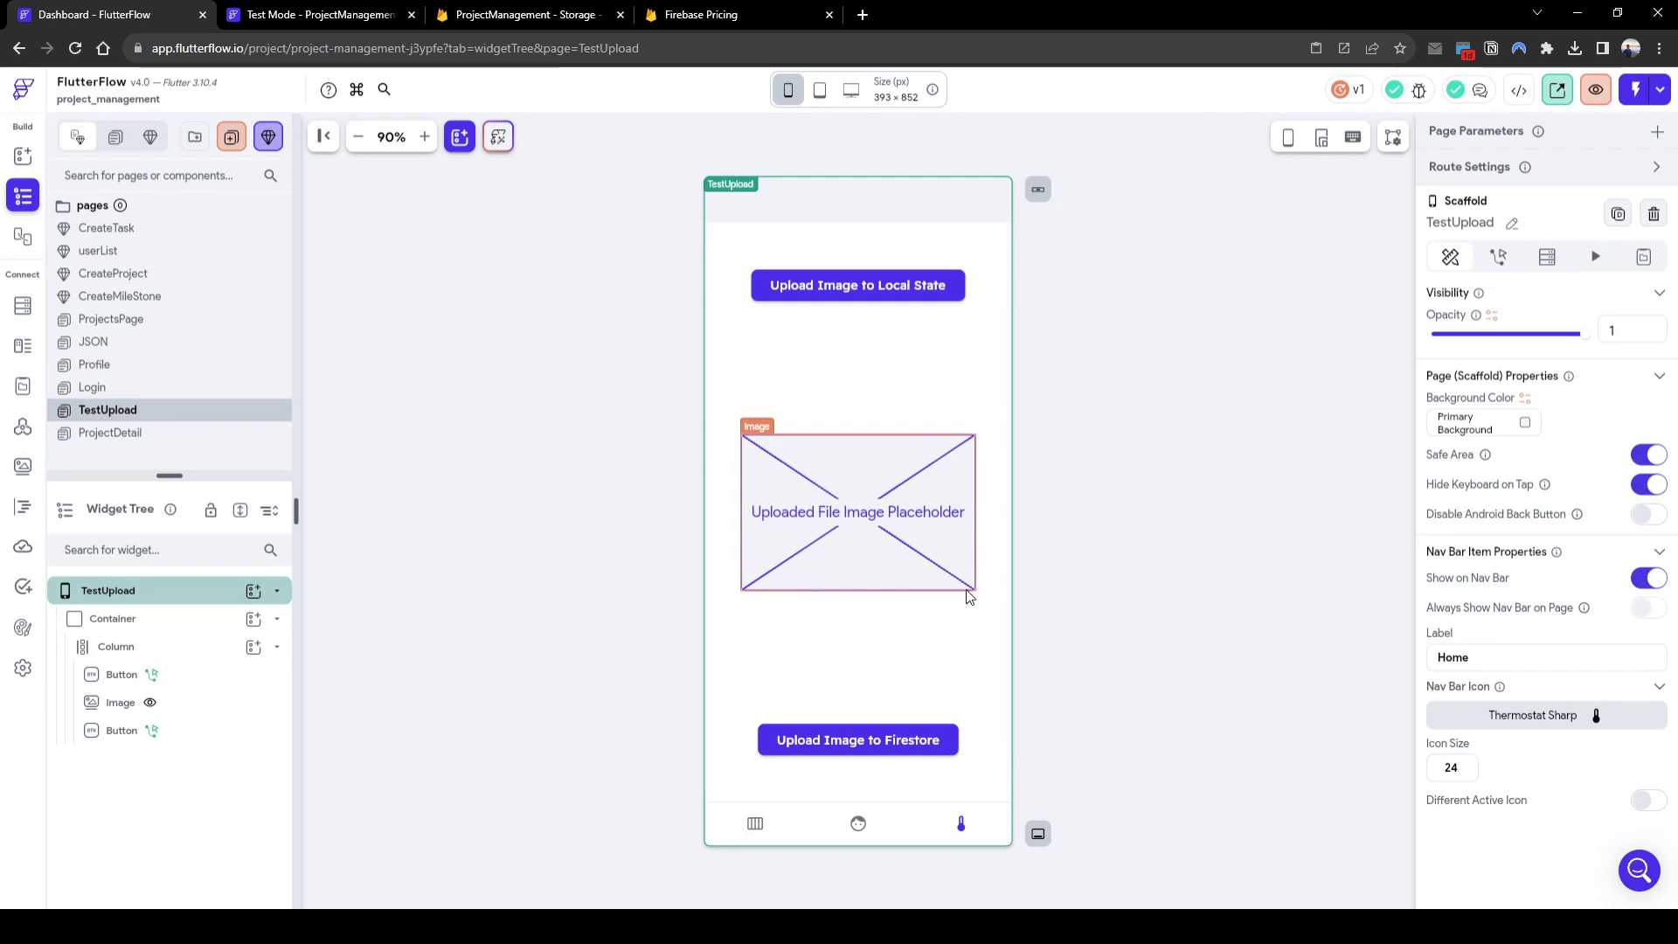
pyautogui.click(848, 546)
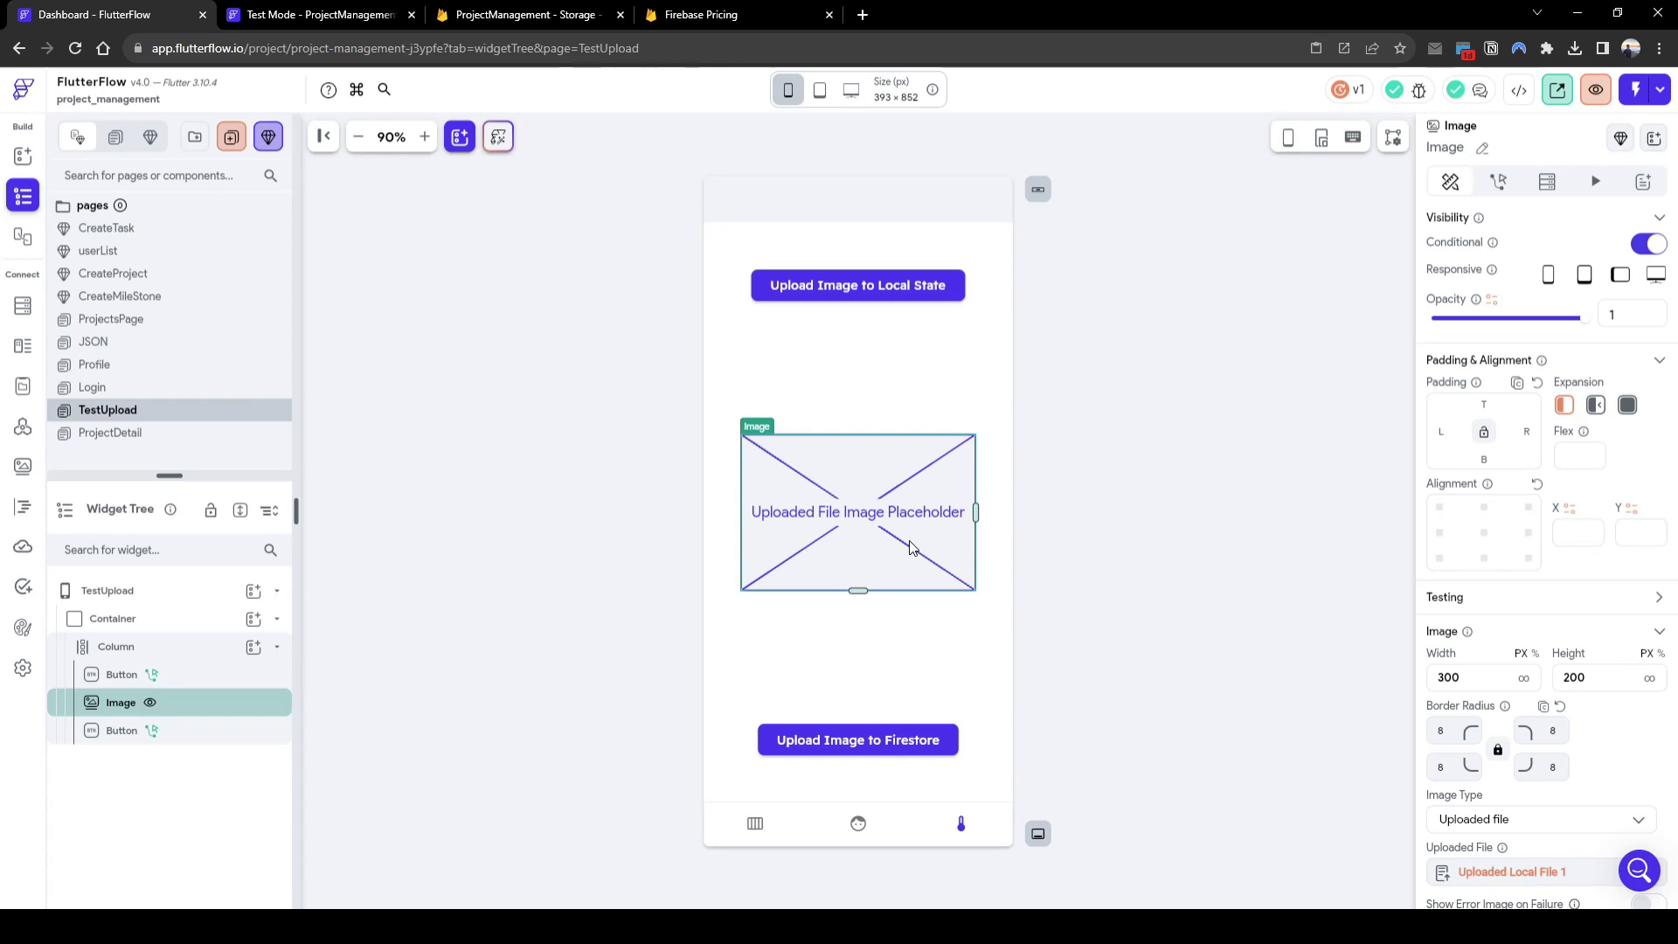